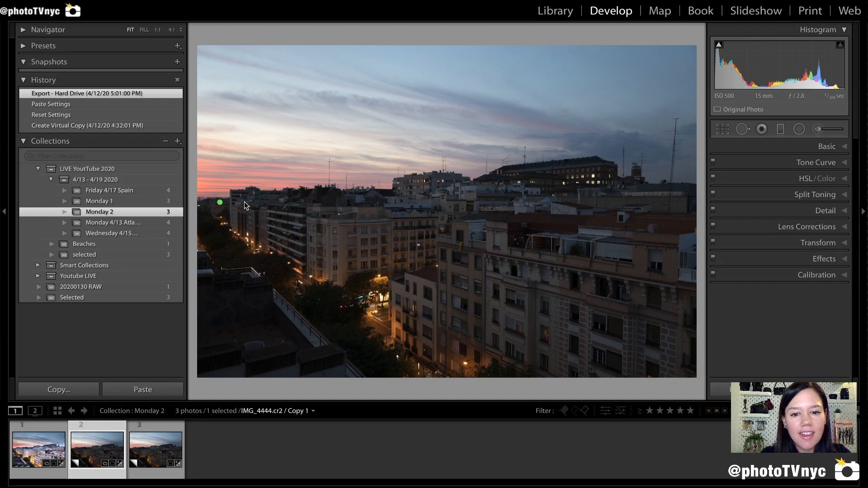
{"action": "mouse_move", "coordinate": [211, 202]}
{"action": "left_mouse_down"}
{"action": "mouse_move", "coordinate": [563, 164]}
{"action": "mouse_move", "coordinate": [630, 138]}
{"action": "mouse_move", "coordinate": [655, 101]}
{"action": "mouse_move", "coordinate": [637, 73]}
{"action": "mouse_move", "coordinate": [597, 57]}
{"action": "mouse_move", "coordinate": [526, 50]}
{"action": "mouse_move", "coordinate": [331, 66]}
{"action": "left_mouse_up"}
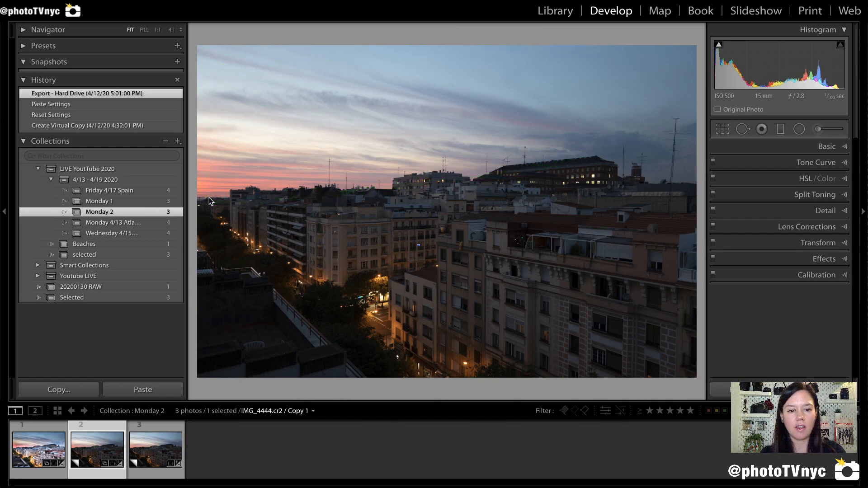
{"action": "mouse_move", "coordinate": [203, 204]}
{"action": "left_mouse_down"}
{"action": "mouse_move", "coordinate": [440, 172]}
{"action": "mouse_move", "coordinate": [661, 156]}
{"action": "mouse_move", "coordinate": [661, 287]}
{"action": "mouse_move", "coordinate": [642, 336]}
{"action": "mouse_move", "coordinate": [613, 357]}
{"action": "mouse_move", "coordinate": [486, 342]}
{"action": "mouse_move", "coordinate": [376, 360]}
{"action": "mouse_move", "coordinate": [346, 343]}
{"action": "mouse_move", "coordinate": [251, 336]}
{"action": "mouse_move", "coordinate": [239, 318]}
{"action": "mouse_move", "coordinate": [236, 239]}
{"action": "left_mouse_up"}
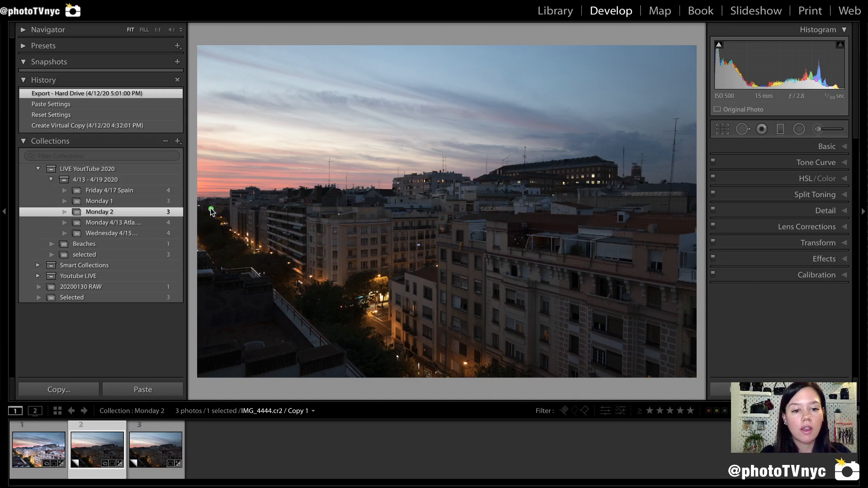
{"action": "mouse_move", "coordinate": [199, 209]}
{"action": "left_mouse_down"}
{"action": "mouse_move", "coordinate": [367, 201]}
{"action": "mouse_move", "coordinate": [654, 171]}
{"action": "mouse_move", "coordinate": [687, 178]}
{"action": "mouse_move", "coordinate": [686, 360]}
{"action": "mouse_move", "coordinate": [465, 374]}
{"action": "mouse_move", "coordinate": [444, 358]}
{"action": "mouse_move", "coordinate": [336, 372]}
{"action": "mouse_move", "coordinate": [272, 370]}
{"action": "mouse_move", "coordinate": [193, 267]}
{"action": "mouse_move", "coordinate": [208, 57]}
{"action": "mouse_move", "coordinate": [515, 25]}
{"action": "mouse_move", "coordinate": [642, 42]}
{"action": "mouse_move", "coordinate": [666, 76]}
{"action": "mouse_move", "coordinate": [660, 132]}
{"action": "mouse_move", "coordinate": [634, 148]}
{"action": "mouse_move", "coordinate": [548, 150]}
{"action": "mouse_move", "coordinate": [210, 191]}
{"action": "left_mouse_up"}
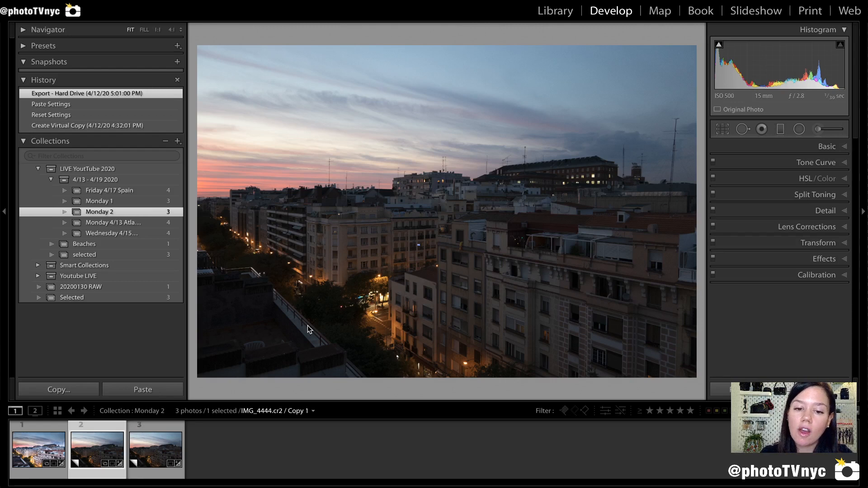
{"action": "mouse_move", "coordinate": [219, 215]}
{"action": "left_mouse_down"}
{"action": "mouse_move", "coordinate": [753, 255]}
{"action": "mouse_move", "coordinate": [500, 361]}
{"action": "mouse_move", "coordinate": [251, 298]}
{"action": "mouse_move", "coordinate": [225, 231]}
{"action": "left_mouse_up"}
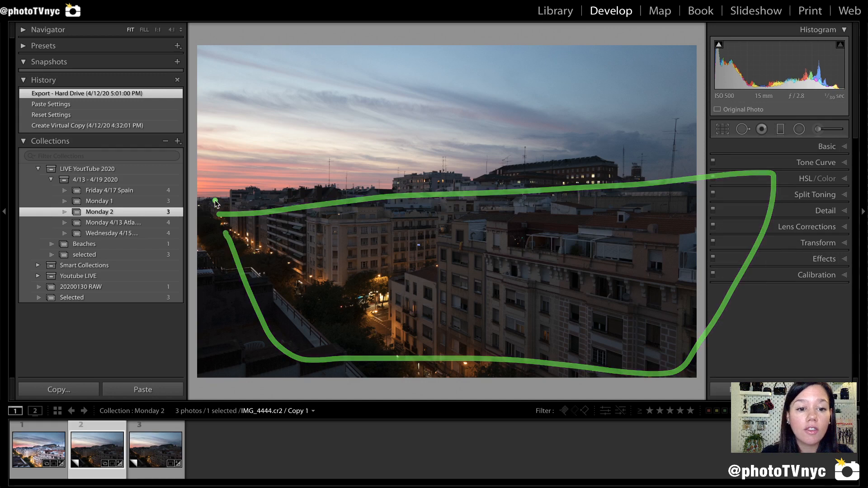
{"action": "mouse_move", "coordinate": [208, 189]}
{"action": "left_mouse_down"}
{"action": "mouse_move", "coordinate": [640, 151]}
{"action": "mouse_move", "coordinate": [676, 122]}
{"action": "mouse_move", "coordinate": [681, 61]}
{"action": "mouse_move", "coordinate": [659, 49]}
{"action": "mouse_move", "coordinate": [299, 63]}
{"action": "mouse_move", "coordinate": [193, 125]}
{"action": "left_mouse_up"}
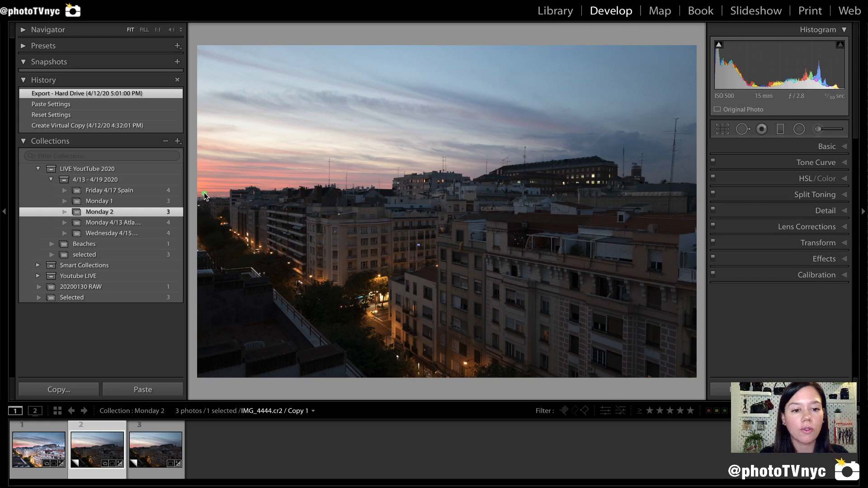
{"action": "mouse_move", "coordinate": [205, 195]}
{"action": "left_mouse_down"}
{"action": "mouse_move", "coordinate": [205, 60]}
{"action": "mouse_move", "coordinate": [661, 51]}
{"action": "mouse_move", "coordinate": [653, 191]}
{"action": "mouse_move", "coordinate": [471, 184]}
{"action": "mouse_move", "coordinate": [325, 201]}
{"action": "mouse_move", "coordinate": [221, 192]}
{"action": "mouse_move", "coordinate": [214, 336]}
{"action": "mouse_move", "coordinate": [218, 367]}
{"action": "mouse_move", "coordinate": [482, 365]}
{"action": "mouse_move", "coordinate": [669, 380]}
{"action": "mouse_move", "coordinate": [662, 260]}
{"action": "mouse_move", "coordinate": [646, 212]}
{"action": "mouse_move", "coordinate": [390, 213]}
{"action": "mouse_move", "coordinate": [229, 240]}
{"action": "left_mouse_up"}
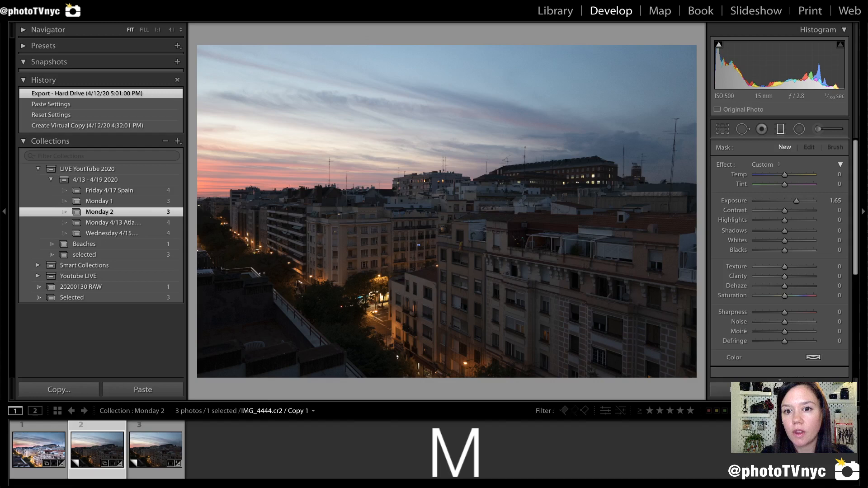
{"action": "left_click", "coordinate": [540, 0]}
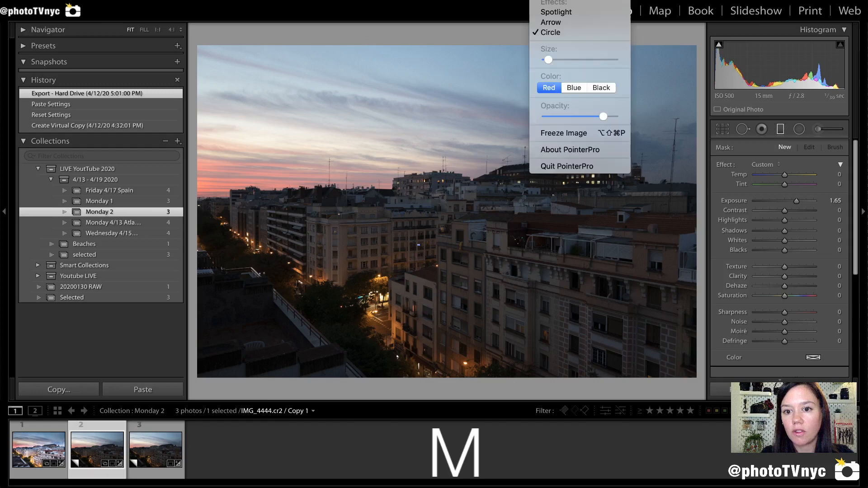
{"action": "left_click", "coordinate": [552, 33]}
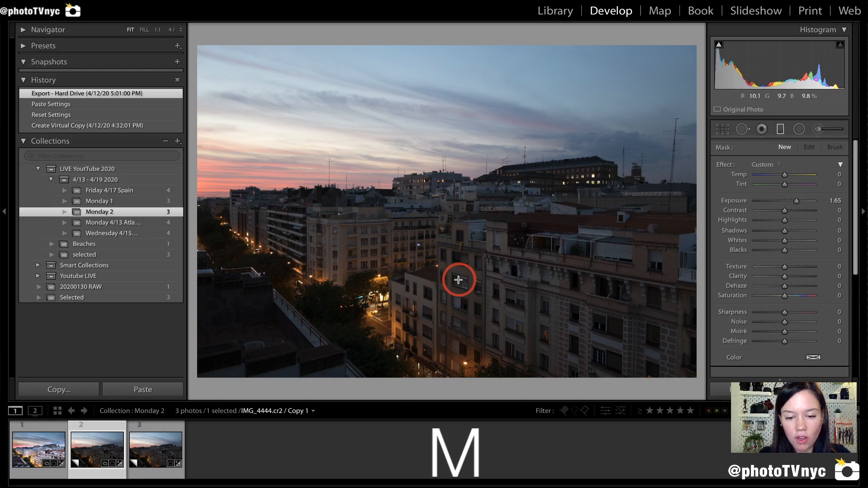
- Add a graduated filter with 1.65 exposure to brighten the buildings, moving it up to the skyline and adjusting its tilt
{"action": "left_click_drag", "start_coordinate": [450, 243], "coordinate": [444, 150]}
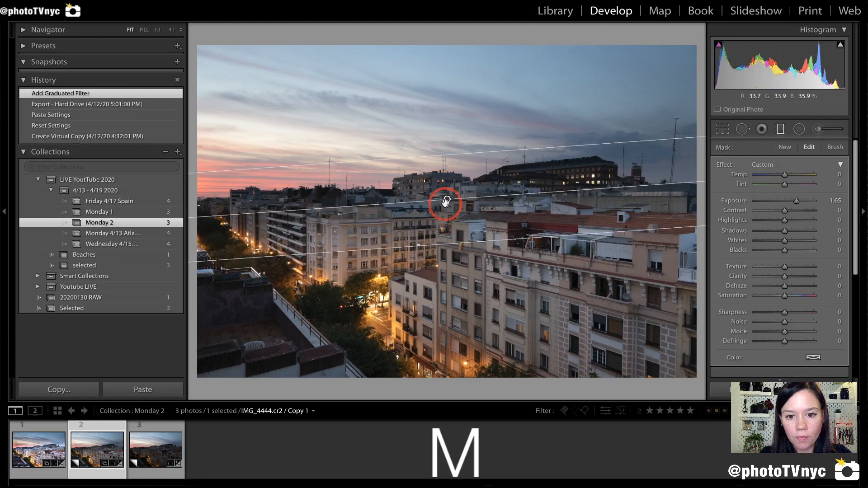
{"action": "left_click_drag", "start_coordinate": [446, 200], "coordinate": [446, 171]}
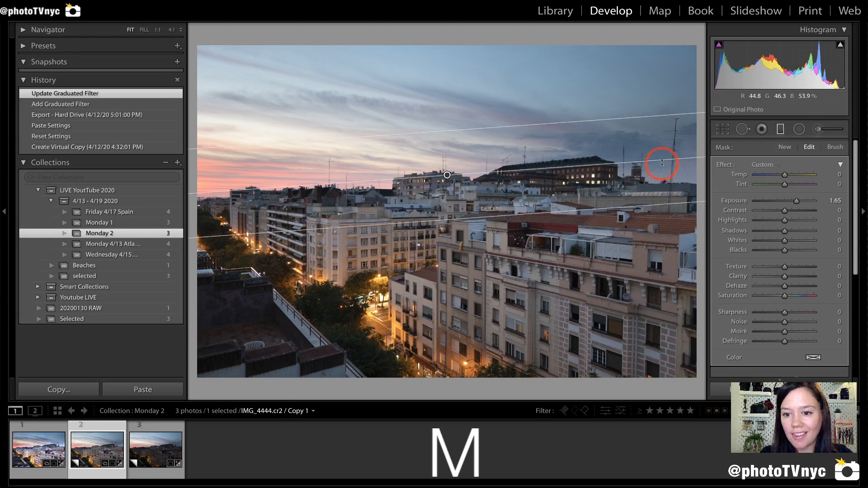
{"action": "left_click_drag", "start_coordinate": [670, 155], "coordinate": [675, 156]}
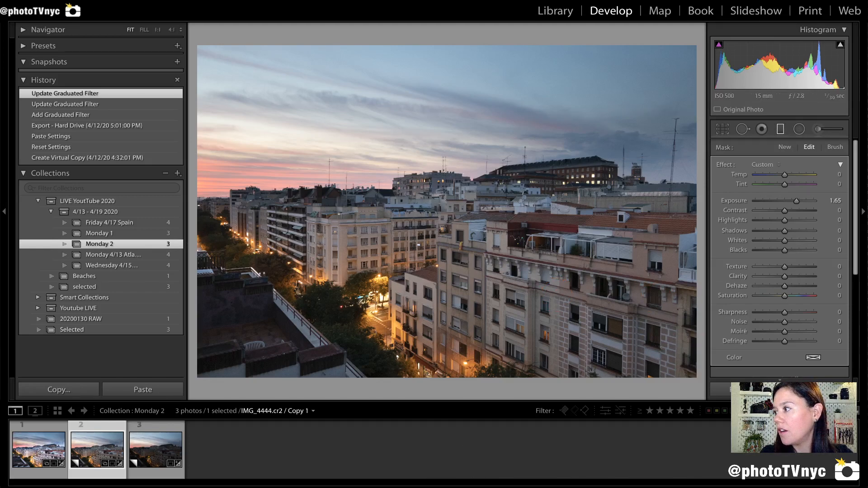
{"action": "left_click", "coordinate": [353, 292]}
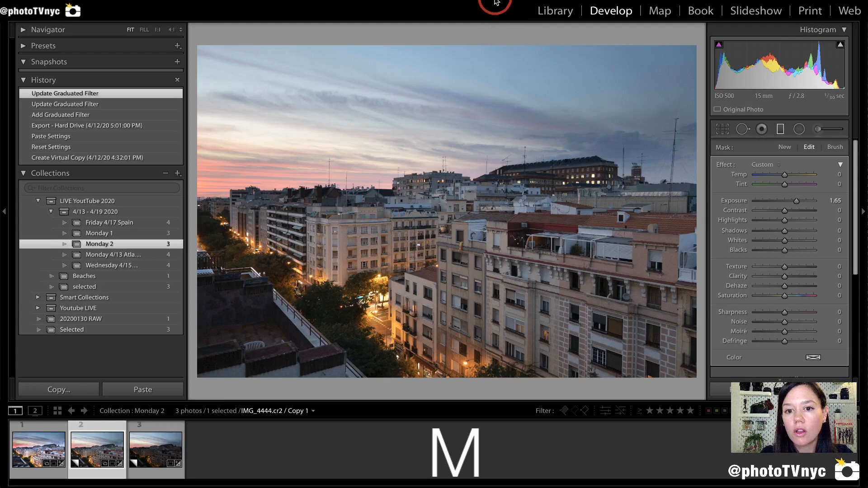
{"action": "left_click_drag", "start_coordinate": [446, 175], "coordinate": [446, 201]}
{"action": "key", "text": "m"}
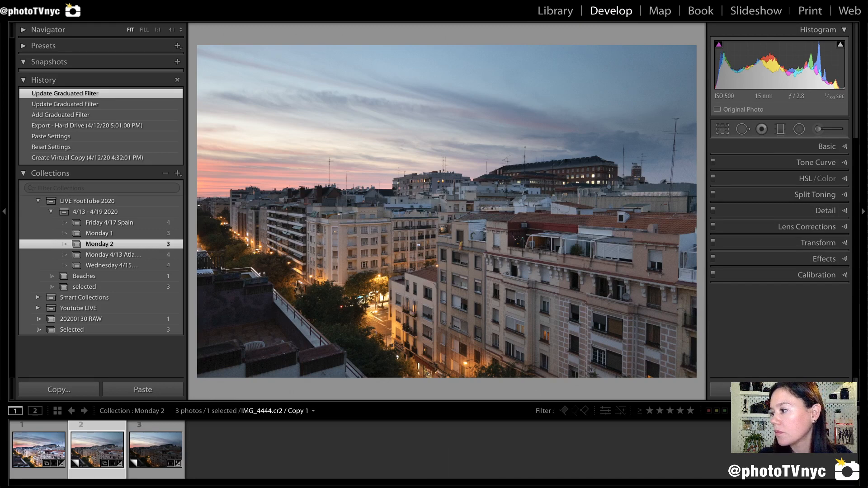
- Raise the photo's overall Basic exposure to +0.90, checking the street and trees at 1:1 while adjusting
{"action": "key", "text": "d"}
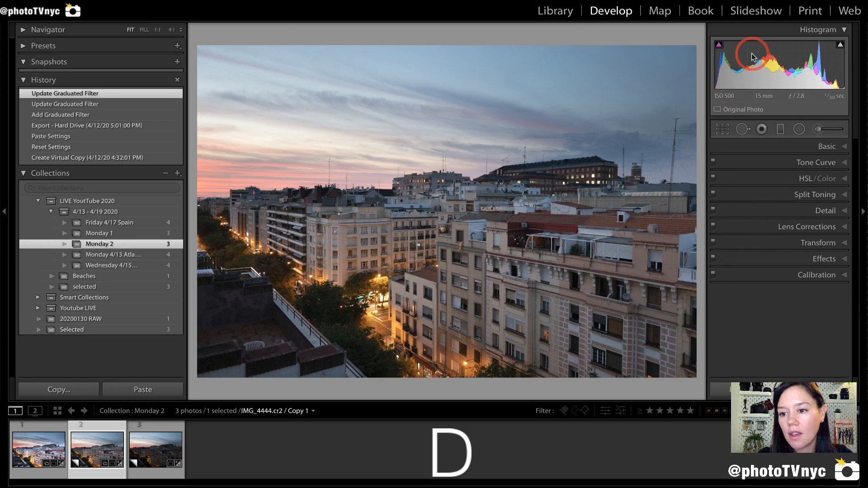
{"action": "left_click", "coordinate": [834, 149]}
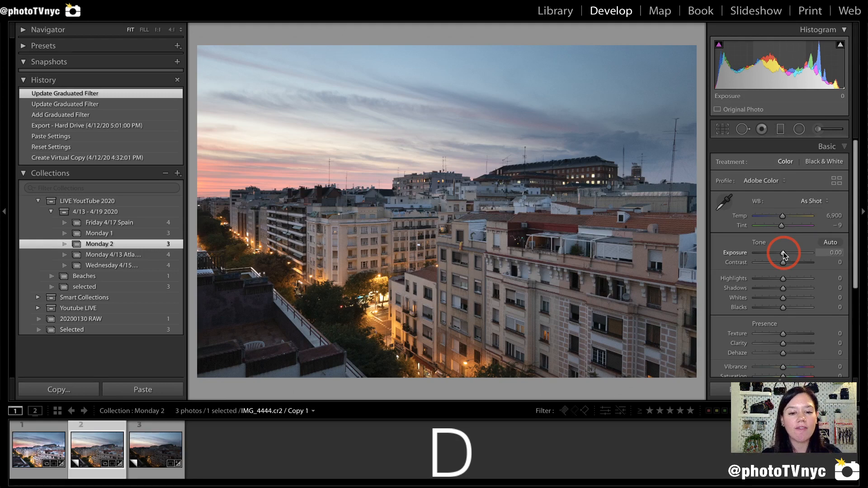
{"action": "left_click", "coordinate": [324, 316]}
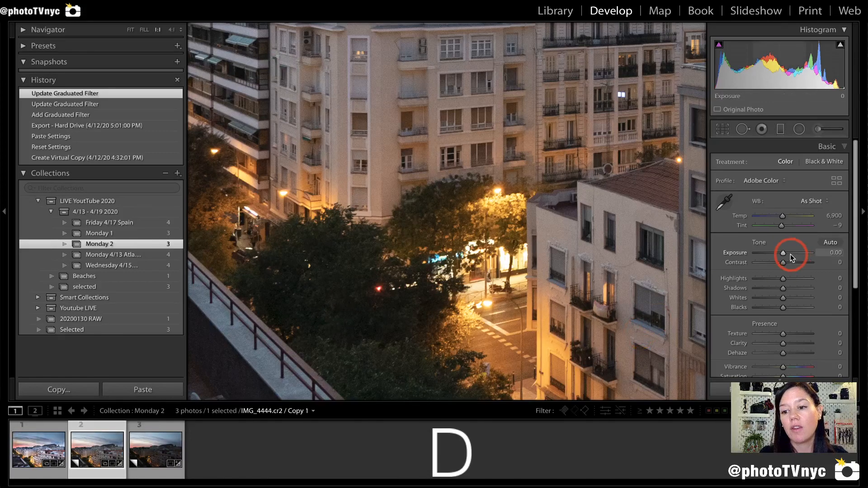
{"action": "left_click_drag", "start_coordinate": [782, 254], "coordinate": [793, 254]}
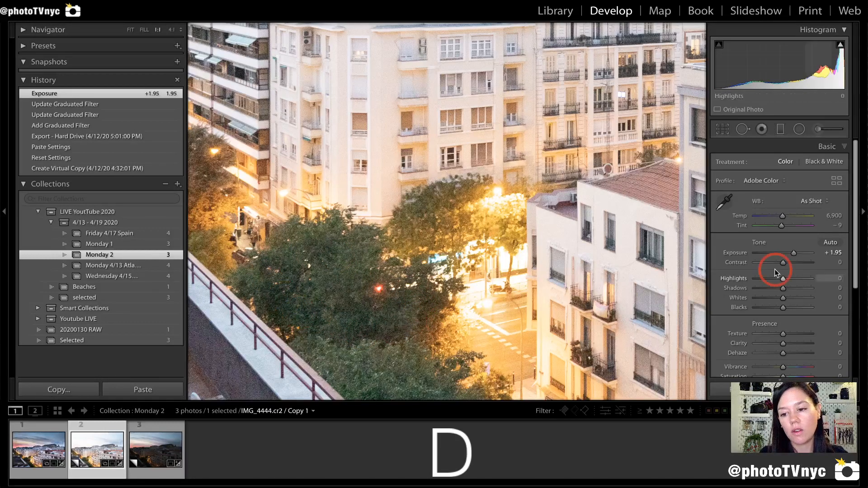
{"action": "left_click_drag", "start_coordinate": [793, 252], "coordinate": [788, 253]}
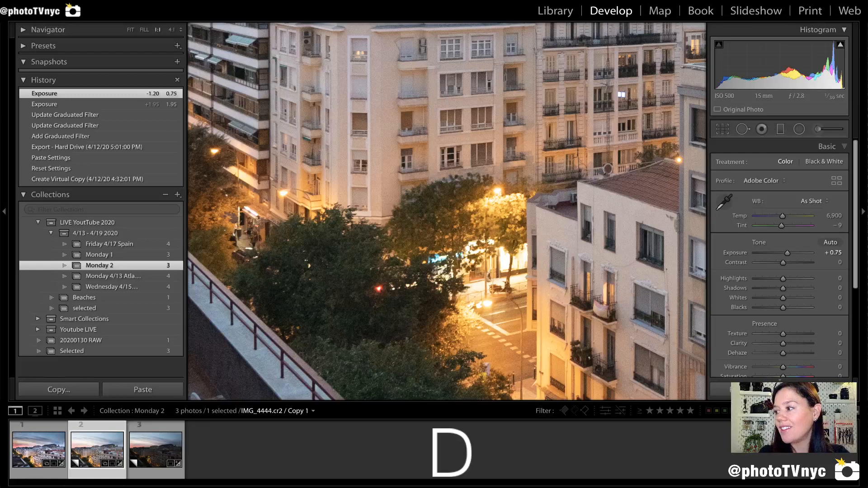
{"action": "key", "text": "z"}
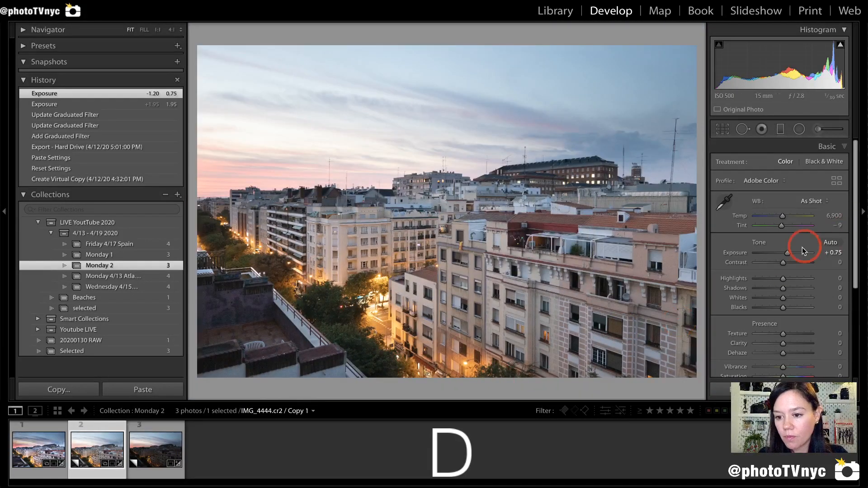
{"action": "left_click_drag", "start_coordinate": [788, 253], "coordinate": [788, 253]}
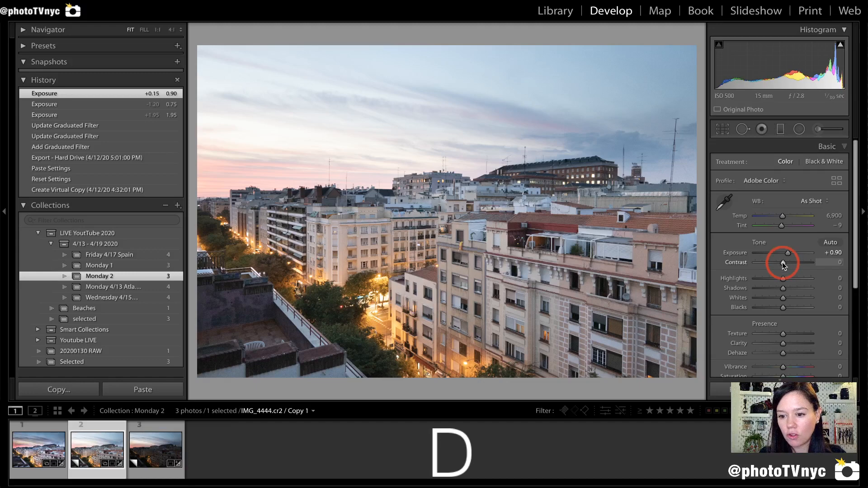
- Try the contrast at +100 and +15, and reset it to 0
{"action": "left_click_drag", "start_coordinate": [783, 264], "coordinate": [818, 266]}
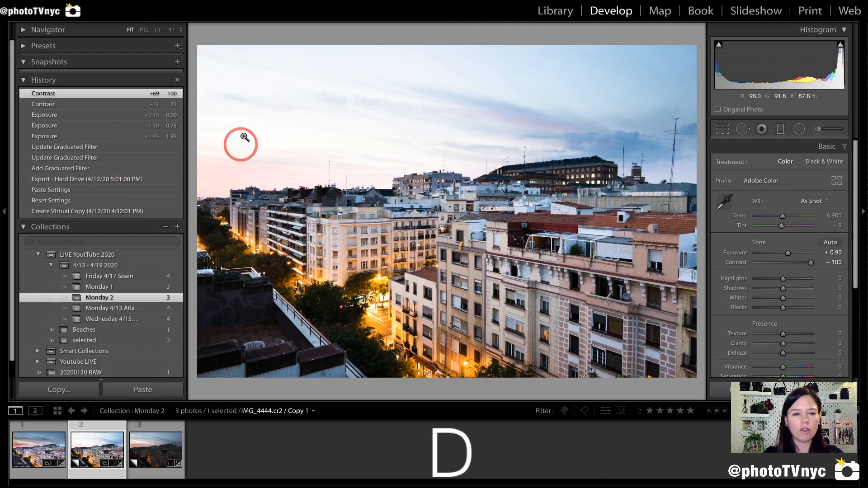
{"action": "mouse_move", "coordinate": [212, 55]}
{"action": "left_mouse_down"}
{"action": "mouse_move", "coordinate": [217, 190]}
{"action": "mouse_move", "coordinate": [285, 189]}
{"action": "mouse_move", "coordinate": [538, 136]}
{"action": "mouse_move", "coordinate": [563, 91]}
{"action": "mouse_move", "coordinate": [511, 51]}
{"action": "mouse_move", "coordinate": [221, 58]}
{"action": "left_mouse_up"}
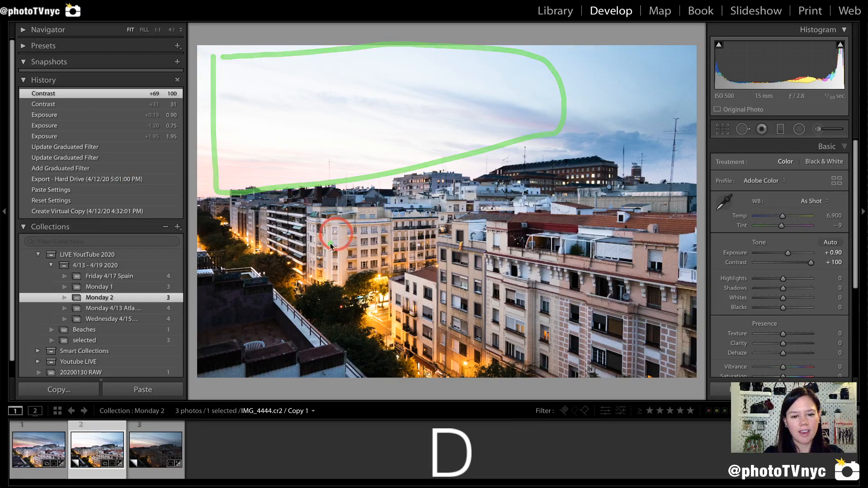
{"action": "mouse_move", "coordinate": [199, 285]}
{"action": "left_mouse_down"}
{"action": "mouse_move", "coordinate": [293, 279]}
{"action": "mouse_move", "coordinate": [378, 320]}
{"action": "mouse_move", "coordinate": [408, 369]}
{"action": "mouse_move", "coordinate": [372, 394]}
{"action": "mouse_move", "coordinate": [335, 359]}
{"action": "mouse_move", "coordinate": [245, 370]}
{"action": "mouse_move", "coordinate": [204, 329]}
{"action": "left_mouse_up"}
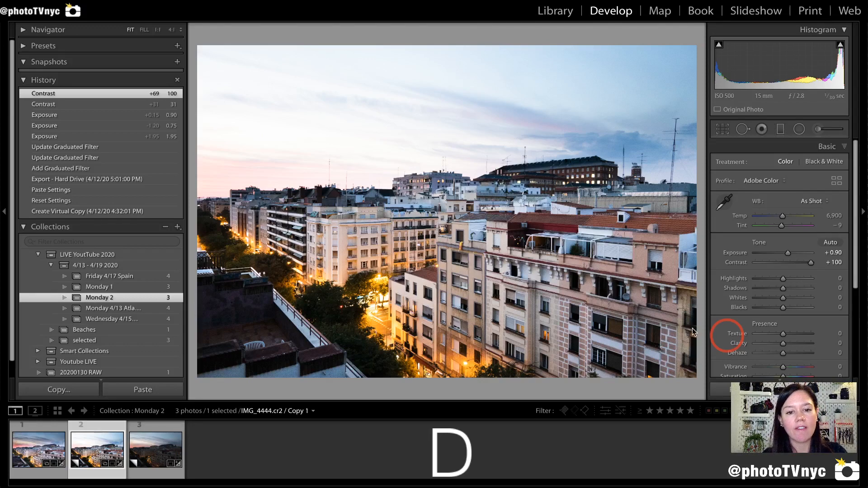
{"action": "mouse_move", "coordinate": [214, 185]}
{"action": "left_mouse_down"}
{"action": "mouse_move", "coordinate": [217, 70]}
{"action": "mouse_move", "coordinate": [475, 29]}
{"action": "mouse_move", "coordinate": [530, 107]}
{"action": "mouse_move", "coordinate": [352, 176]}
{"action": "mouse_move", "coordinate": [229, 201]}
{"action": "mouse_move", "coordinate": [215, 222]}
{"action": "mouse_move", "coordinate": [535, 198]}
{"action": "mouse_move", "coordinate": [677, 210]}
{"action": "mouse_move", "coordinate": [652, 346]}
{"action": "mouse_move", "coordinate": [357, 377]}
{"action": "mouse_move", "coordinate": [292, 363]}
{"action": "mouse_move", "coordinate": [235, 270]}
{"action": "mouse_move", "coordinate": [226, 232]}
{"action": "left_mouse_up"}
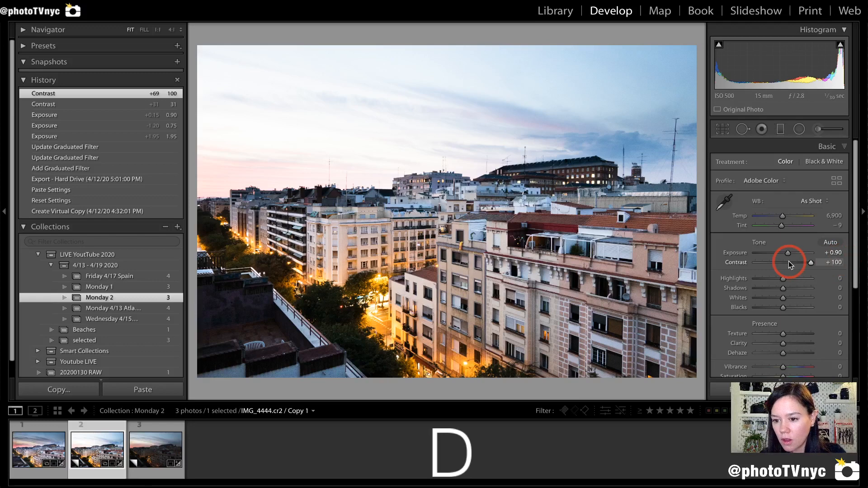
{"action": "left_click_drag", "start_coordinate": [810, 265], "coordinate": [787, 263]}
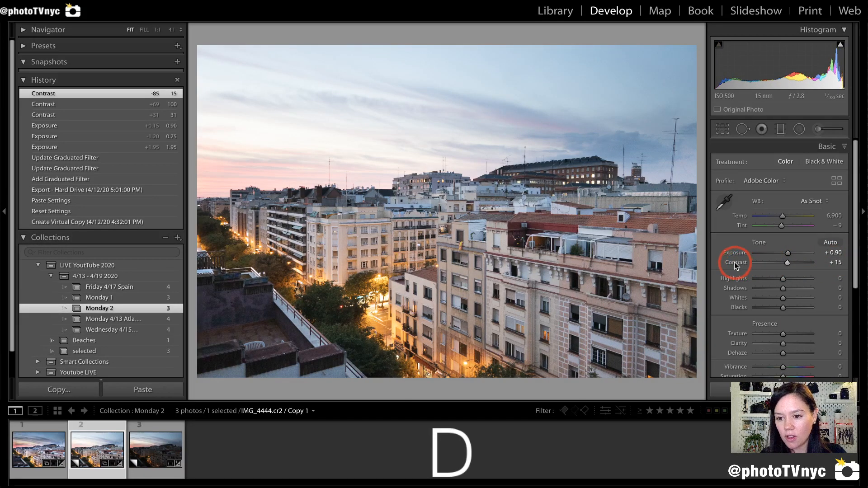
{"action": "double_click", "coordinate": [735, 265]}
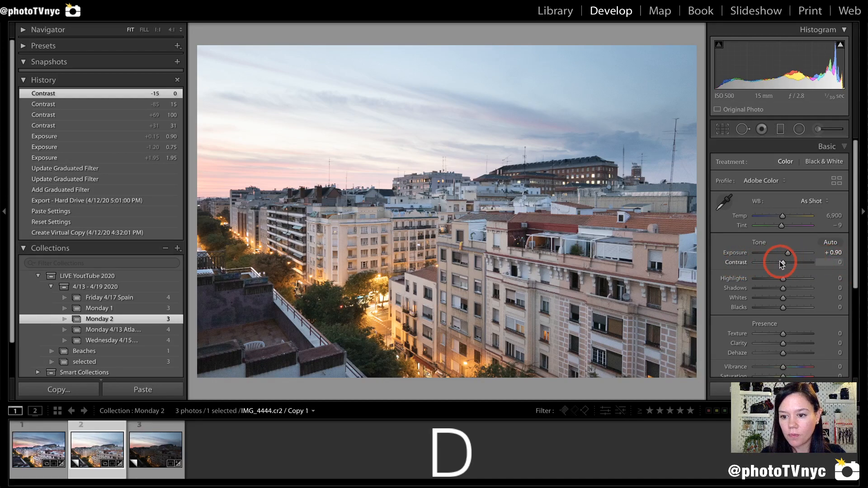
- Set the contrast to +35 and reduce the overall exposure to +0.65
{"action": "left_click_drag", "start_coordinate": [783, 261], "coordinate": [792, 262]}
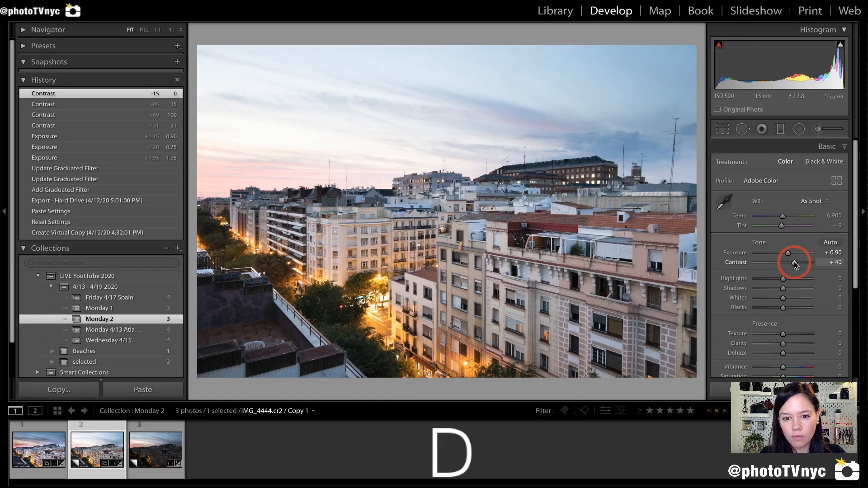
{"action": "left_click_drag", "start_coordinate": [792, 263], "coordinate": [792, 263]}
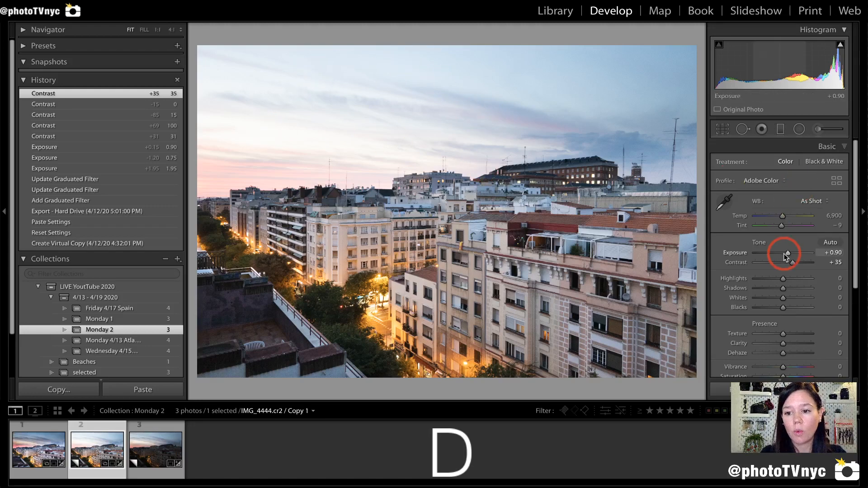
{"action": "left_click_drag", "start_coordinate": [787, 253], "coordinate": [787, 255]}
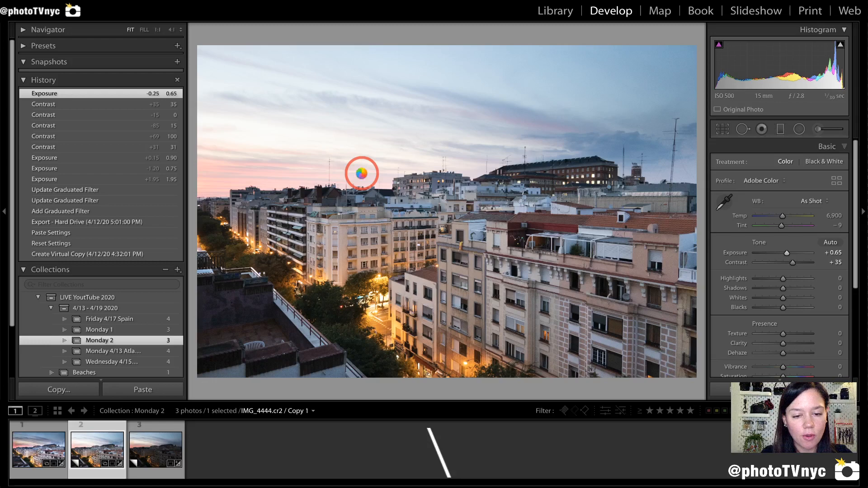
- Compare the edited cityscape with its unedited virtual copy, Copy 2, and return to Copy 1
{"action": "left_click", "coordinate": [157, 449]}
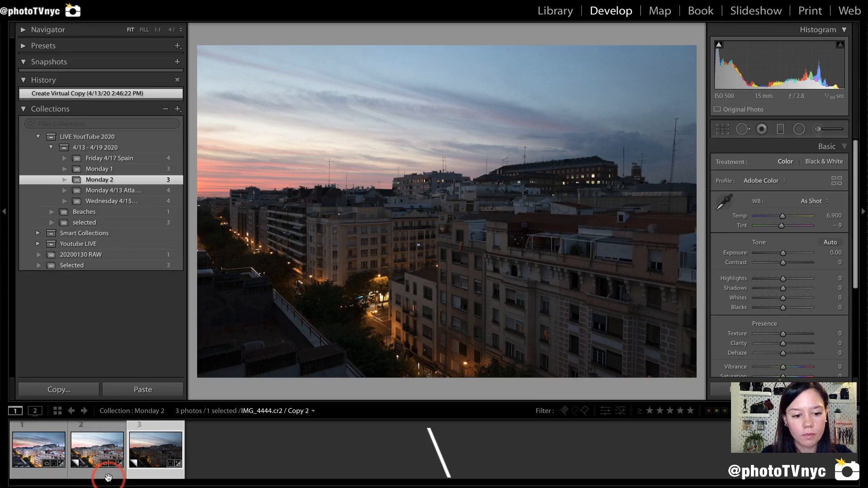
{"action": "left_click", "coordinate": [98, 458]}
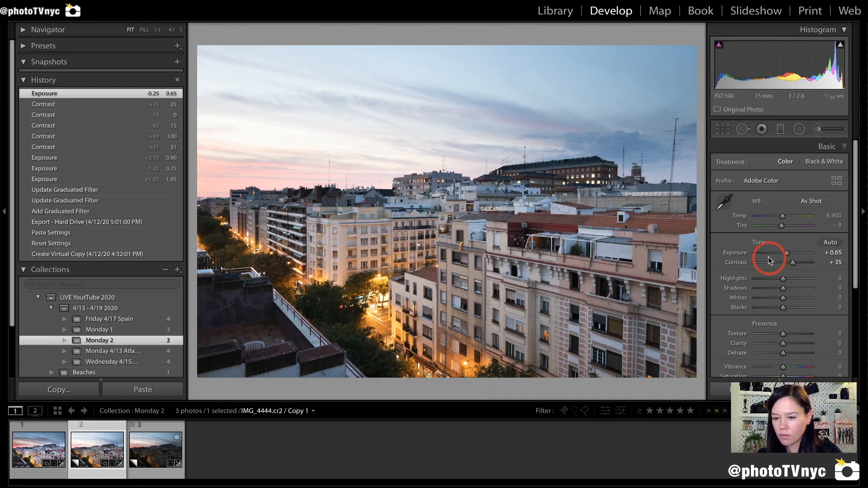
{"action": "scroll", "coordinate": [767, 256], "scroll_direction": "down", "scroll_amount": 2}
{"action": "scroll", "coordinate": [766, 256], "scroll_direction": "down", "scroll_amount": 3}
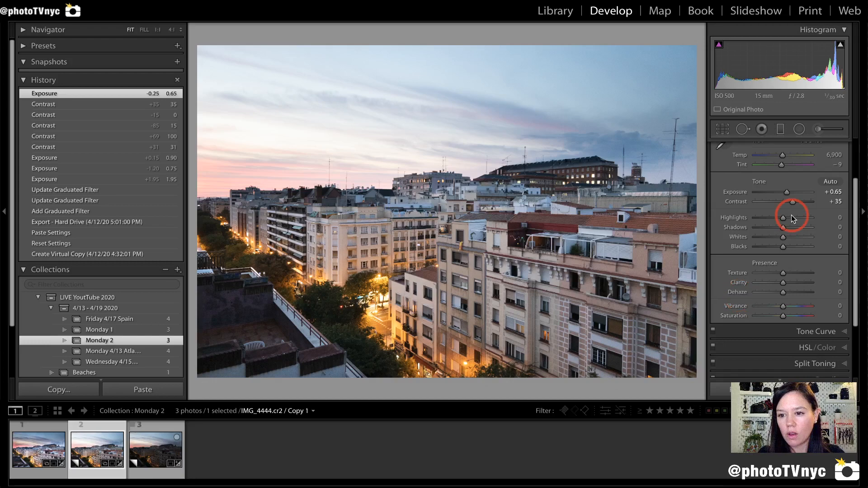
{"action": "scroll", "coordinate": [791, 215], "scroll_direction": "up", "scroll_amount": 4}
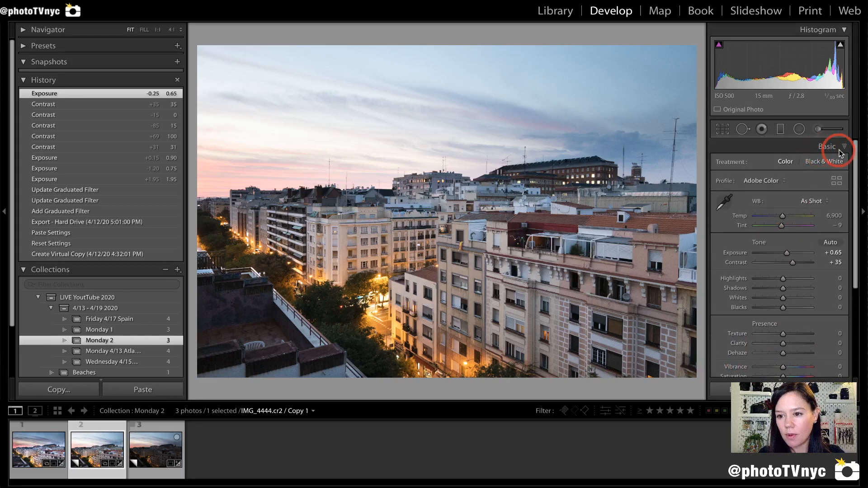
{"action": "scroll", "coordinate": [763, 202], "scroll_direction": "down", "scroll_amount": 3}
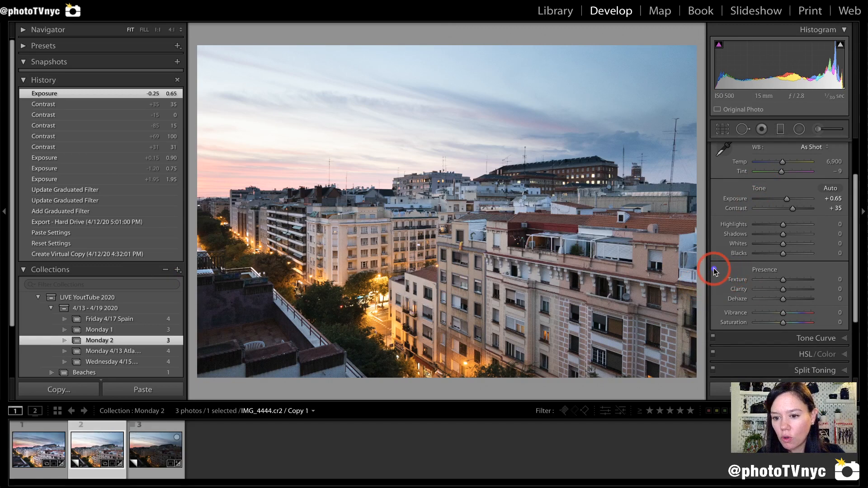
{"action": "mouse_move", "coordinate": [713, 271]}
{"action": "left_mouse_down"}
{"action": "mouse_move", "coordinate": [835, 264]}
{"action": "mouse_move", "coordinate": [849, 311]}
{"action": "mouse_move", "coordinate": [844, 327]}
{"action": "mouse_move", "coordinate": [705, 344]}
{"action": "left_mouse_up"}
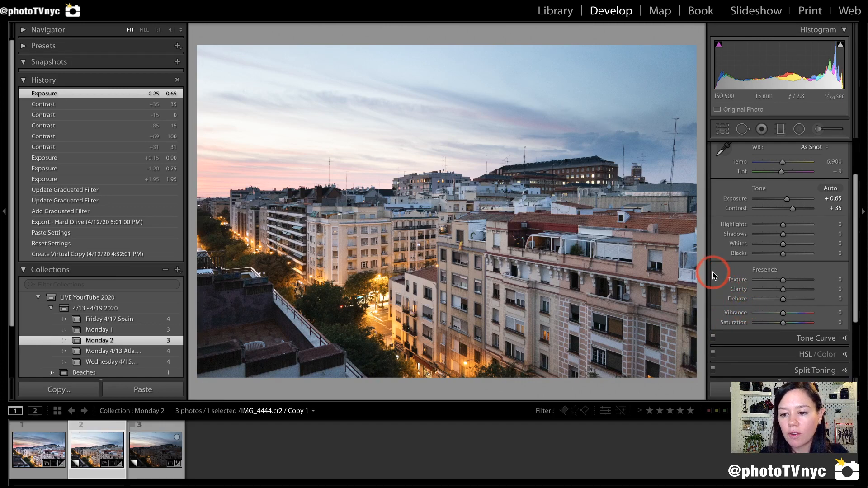
- Try Dehaze at +91 and at -100, resetting it to 0 after each trial
{"action": "scroll", "coordinate": [795, 271], "scroll_direction": "down", "scroll_amount": 1}
{"action": "mouse_move", "coordinate": [812, 272]}
{"action": "left_mouse_down"}
{"action": "mouse_move", "coordinate": [720, 269]}
{"action": "mouse_move", "coordinate": [713, 301]}
{"action": "mouse_move", "coordinate": [822, 300]}
{"action": "mouse_move", "coordinate": [816, 272]}
{"action": "left_mouse_up"}
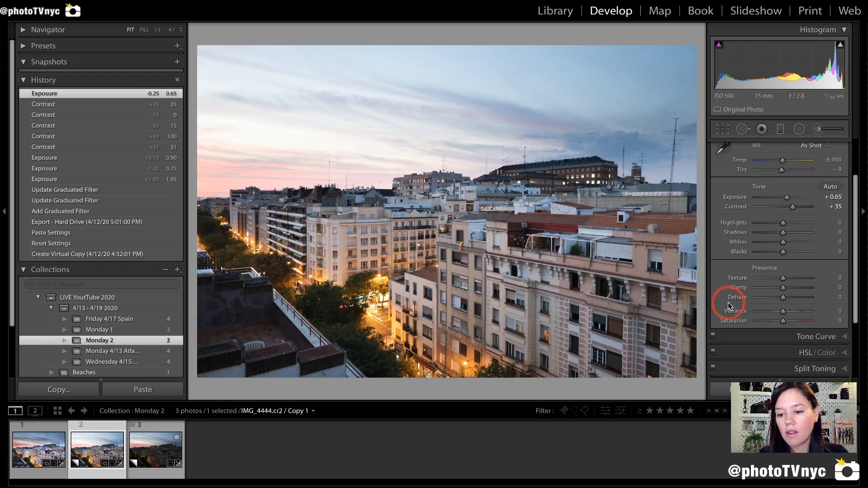
{"action": "mouse_move", "coordinate": [721, 307]}
{"action": "left_mouse_down"}
{"action": "mouse_move", "coordinate": [718, 270]}
{"action": "mouse_move", "coordinate": [707, 282]}
{"action": "mouse_move", "coordinate": [717, 269]}
{"action": "mouse_move", "coordinate": [737, 279]}
{"action": "left_mouse_up"}
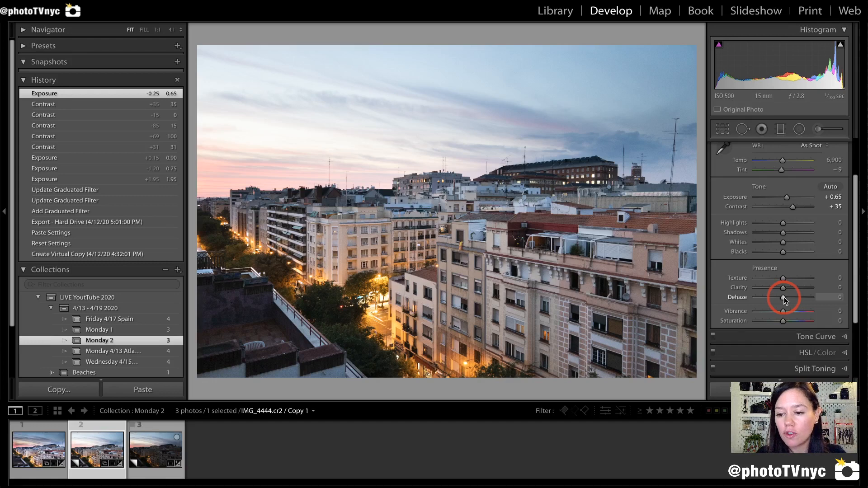
{"action": "left_click_drag", "start_coordinate": [783, 298], "coordinate": [808, 297]}
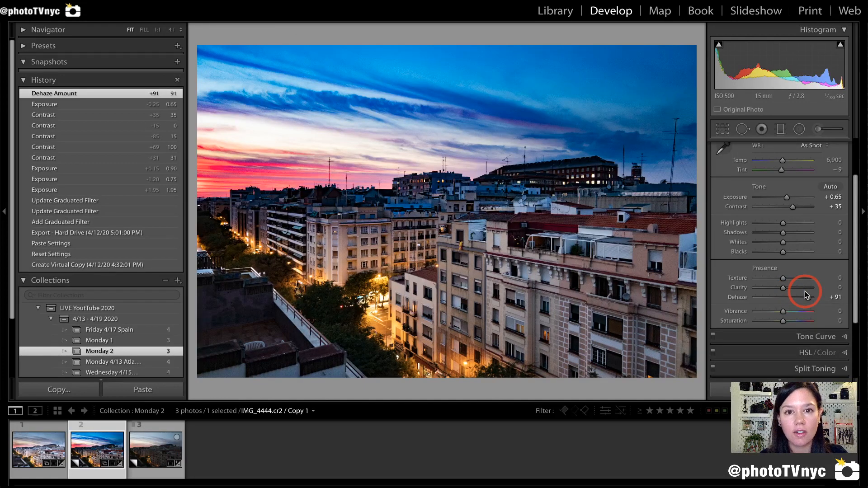
{"action": "double_click", "coordinate": [738, 297]}
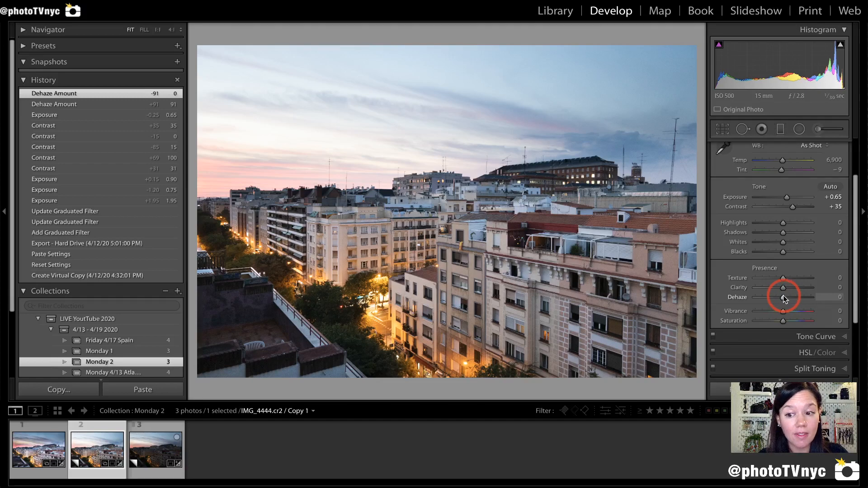
{"action": "left_click_drag", "start_coordinate": [785, 298], "coordinate": [754, 298]}
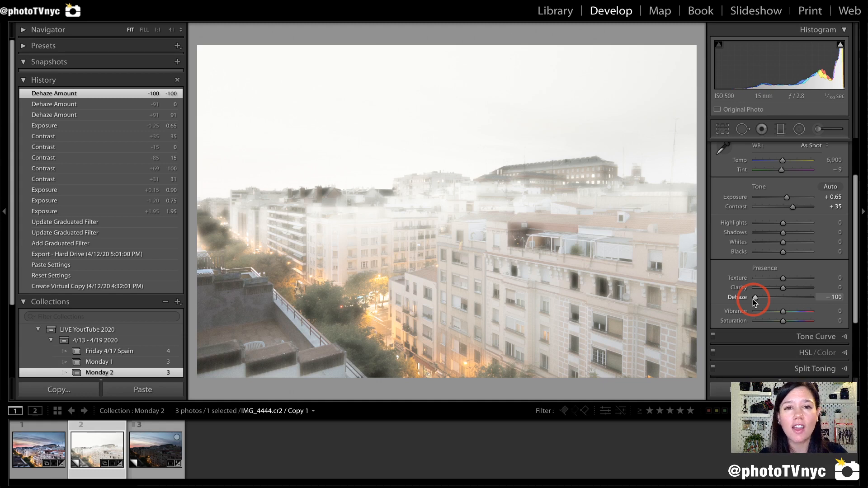
{"action": "double_click", "coordinate": [753, 300]}
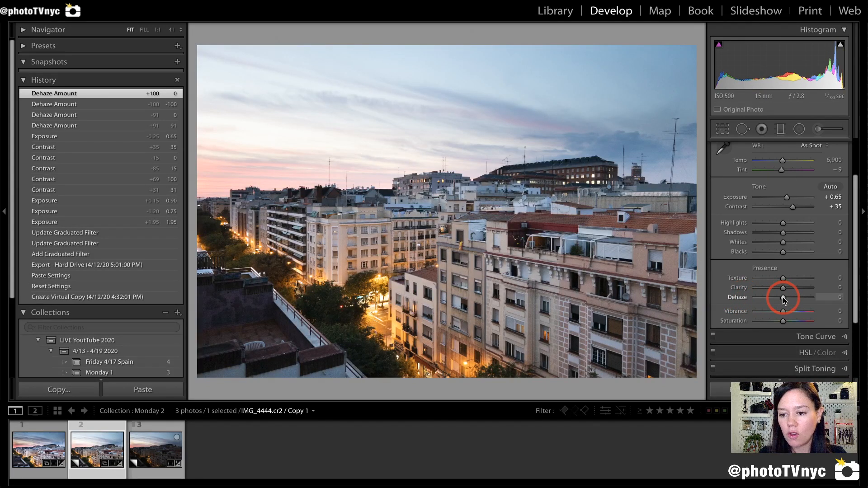
- Set the Dehaze amount of the cityscape to +31
{"action": "left_click_drag", "start_coordinate": [784, 299], "coordinate": [790, 296]}
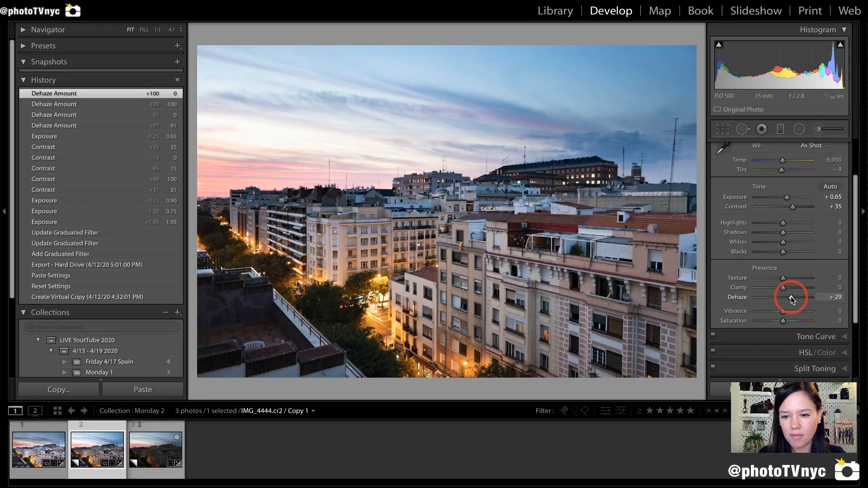
{"action": "left_click_drag", "start_coordinate": [790, 296], "coordinate": [791, 296]}
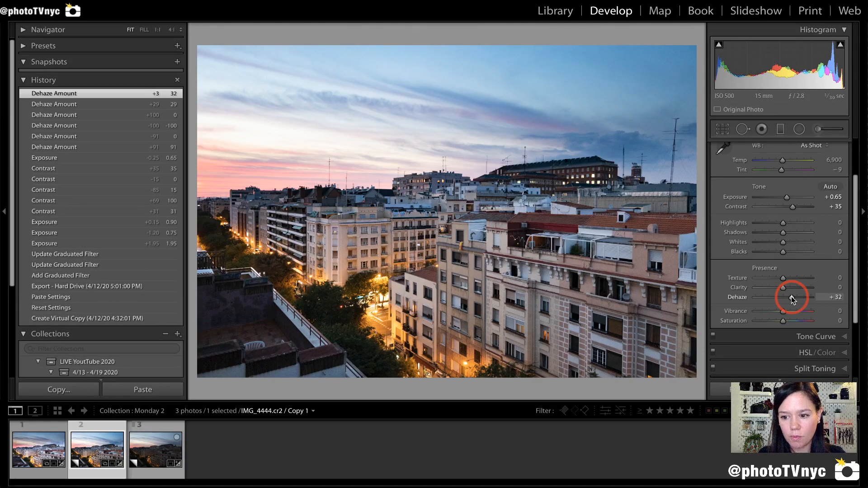
{"action": "left_click_drag", "start_coordinate": [791, 297], "coordinate": [790, 297]}
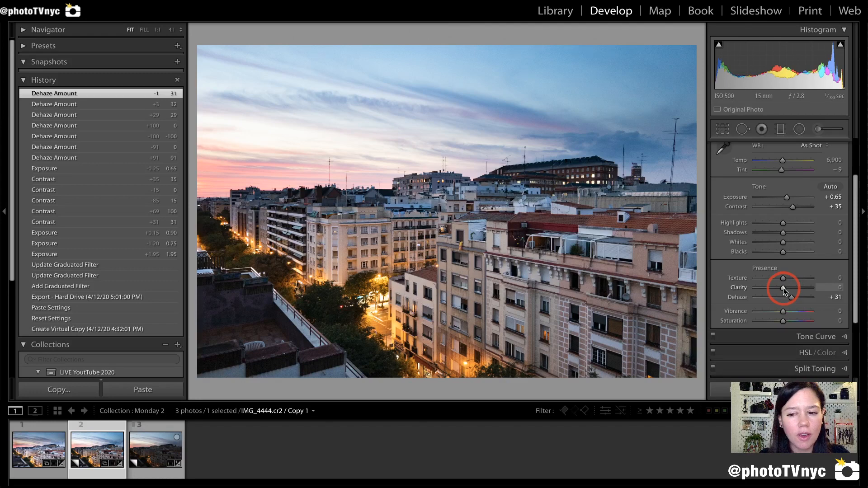
- Try Clarity at +16 and +28 while checking the building facade at 1:1, resetting it to 0 each time
{"action": "left_click_drag", "start_coordinate": [784, 289], "coordinate": [787, 288]}
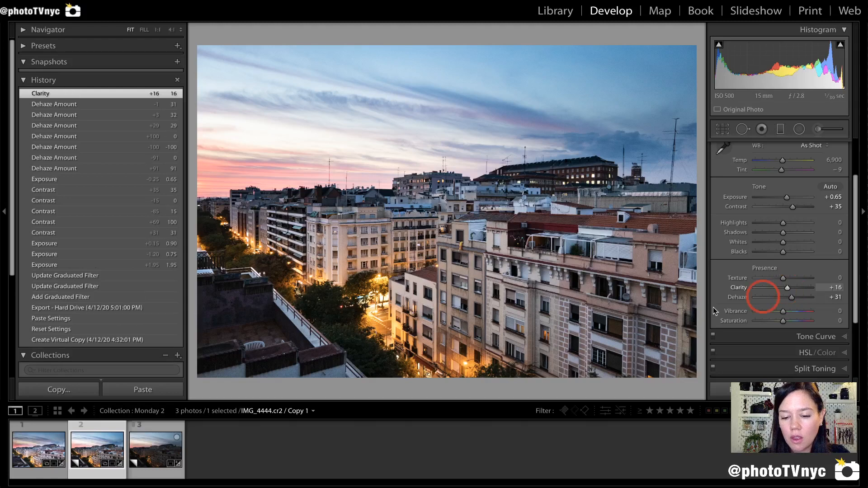
{"action": "left_click", "coordinate": [545, 324]}
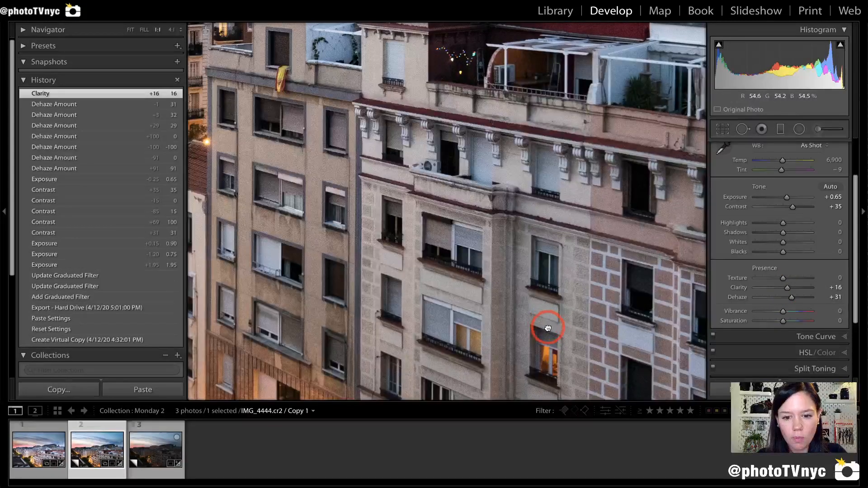
{"action": "left_click_drag", "start_coordinate": [547, 328], "coordinate": [504, 279]}
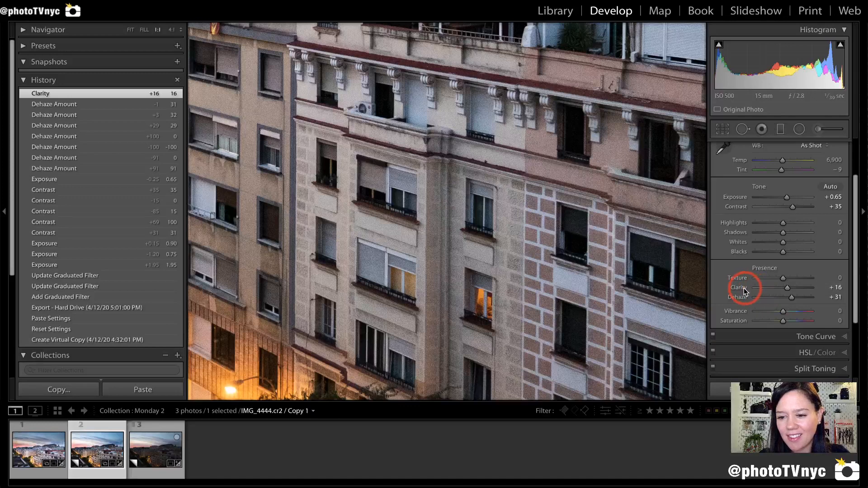
{"action": "double_click", "coordinate": [741, 286]}
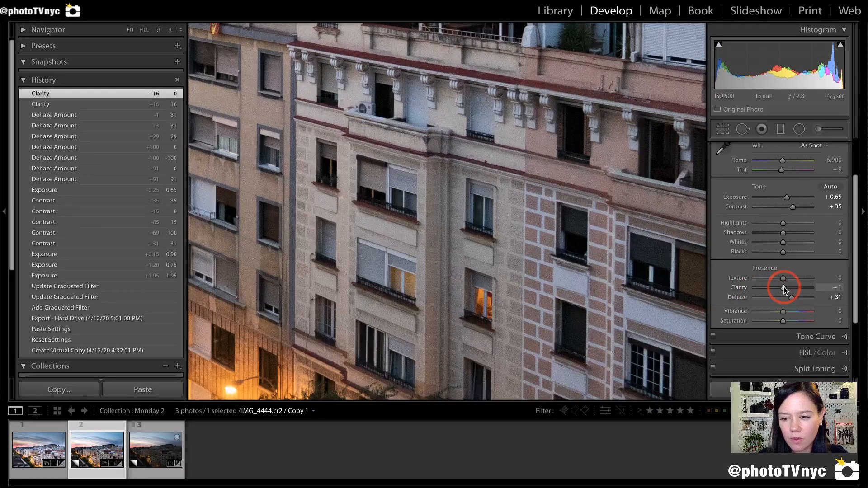
{"action": "left_click_drag", "start_coordinate": [783, 286], "coordinate": [791, 287]}
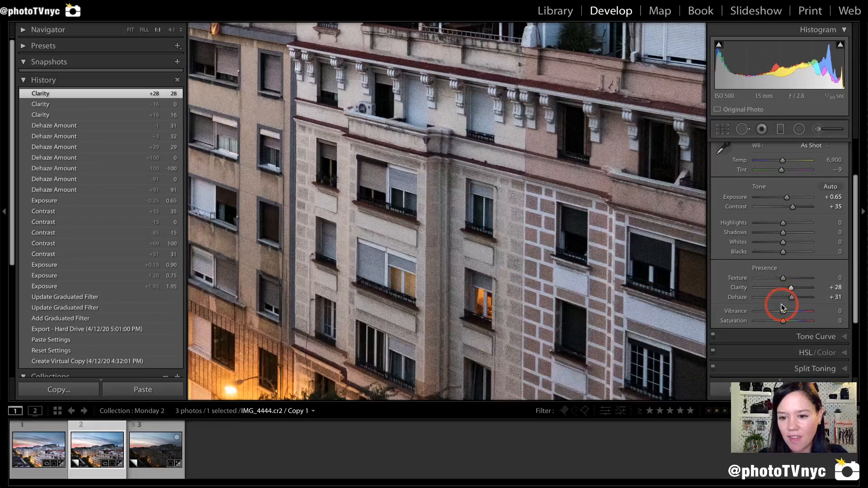
{"action": "double_click", "coordinate": [738, 287]}
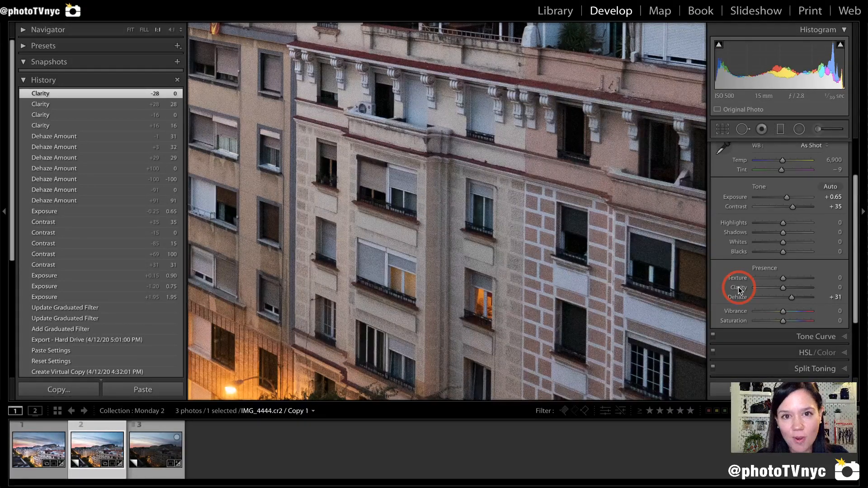
- Try Clarity at +45 and +3 on the magnified facade, and settle it at +34
{"action": "left_click", "coordinate": [797, 289]}
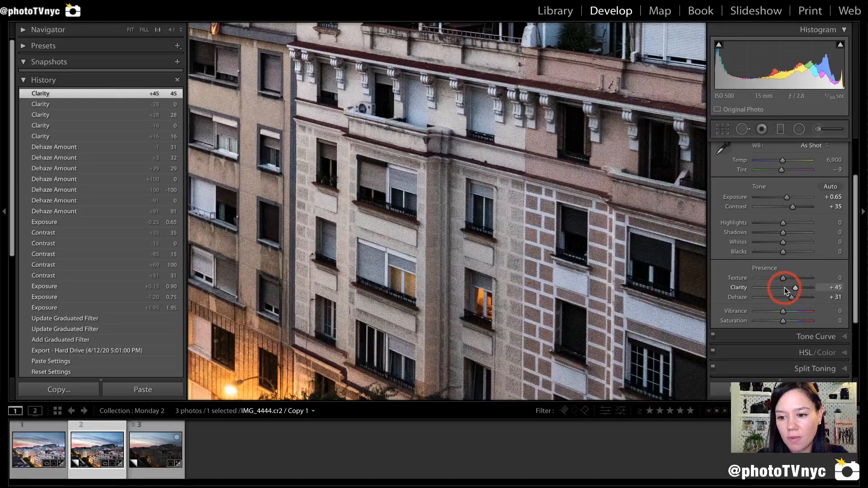
{"action": "left_click", "coordinate": [785, 288]}
{"action": "left_click", "coordinate": [790, 287]}
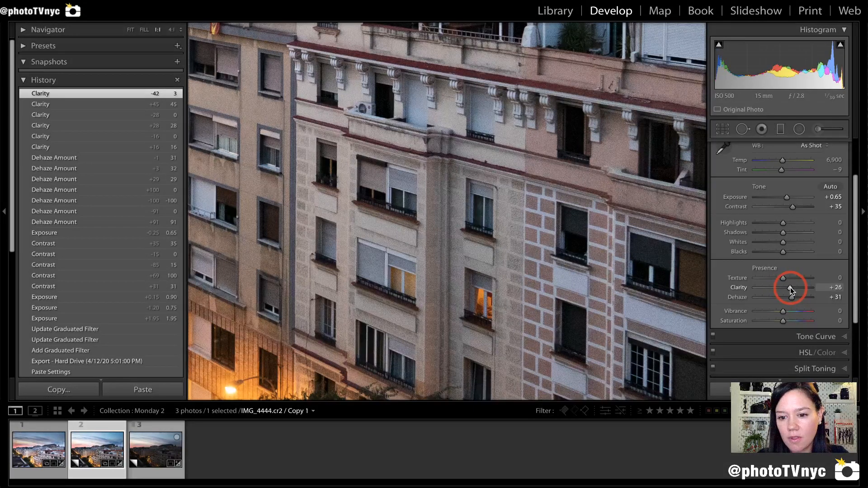
{"action": "left_click_drag", "start_coordinate": [790, 287], "coordinate": [792, 288]}
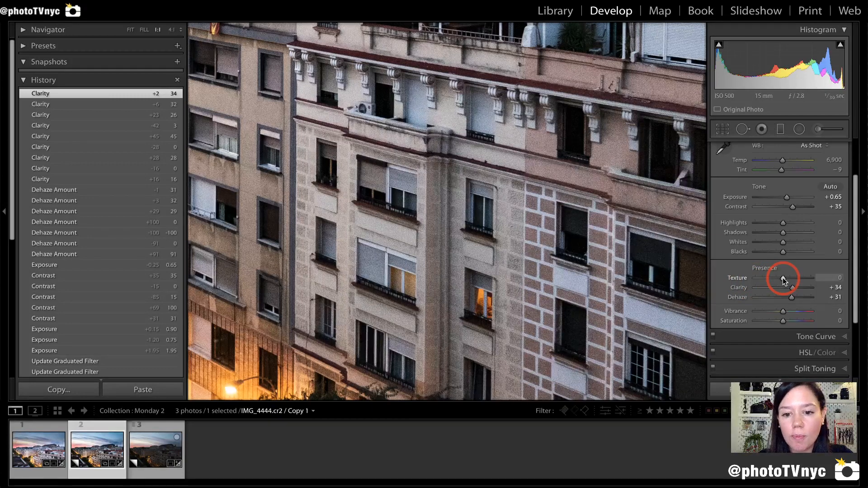
- Raise Texture to +35 and fine-tune Clarity to +36 and Dehaze to +33
{"action": "left_click_drag", "start_coordinate": [782, 277], "coordinate": [791, 278]}
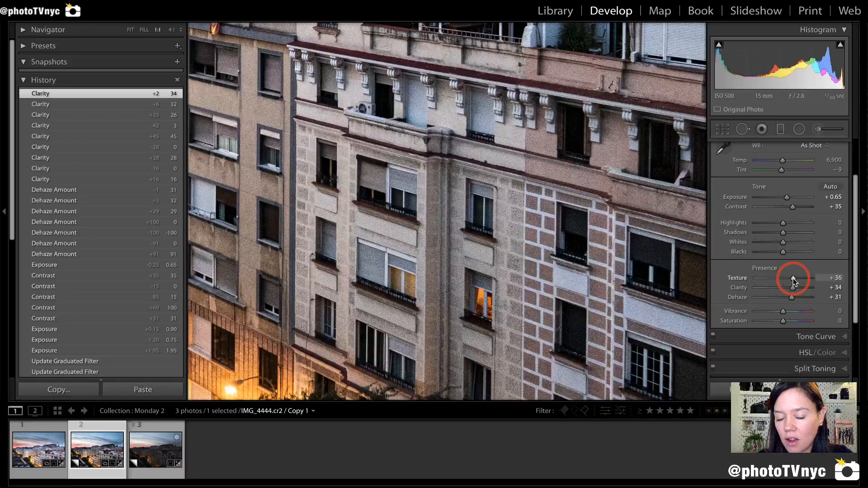
{"action": "left_click_drag", "start_coordinate": [794, 280], "coordinate": [792, 297]}
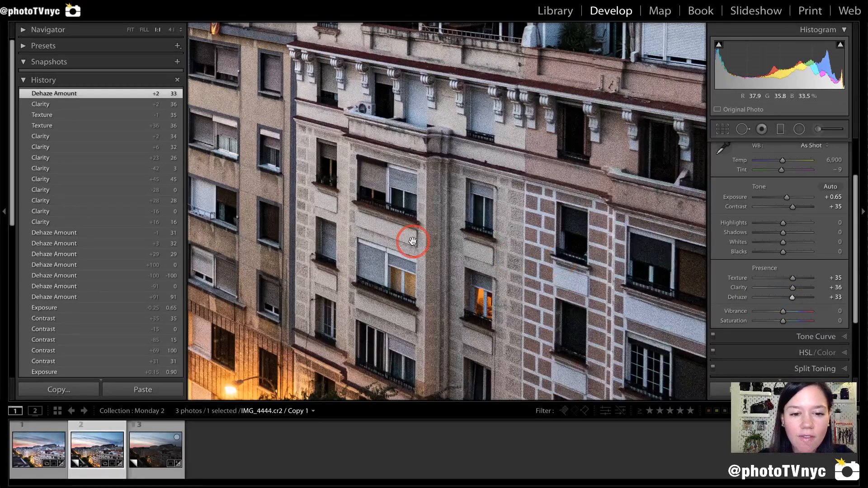
- Compare Texture at 0 and at +100 with the facade magnified to 3:1, and reset it to 0
{"action": "double_click", "coordinate": [738, 281]}
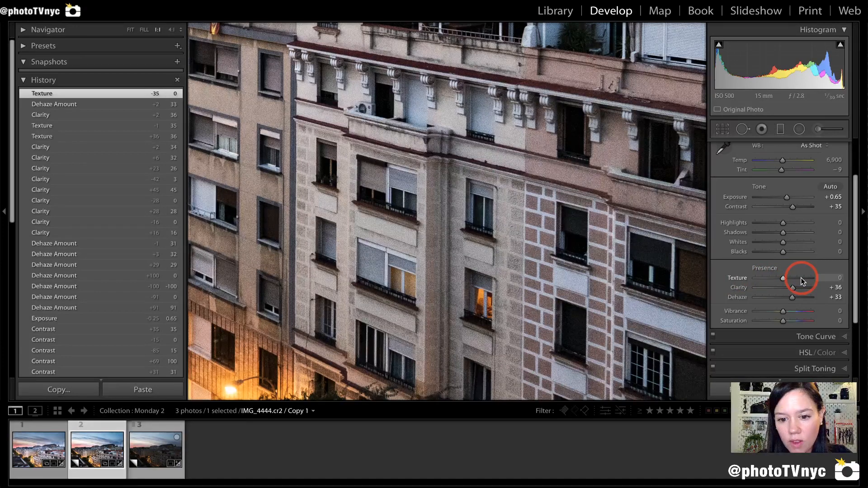
{"action": "left_click_drag", "start_coordinate": [785, 278], "coordinate": [836, 277]}
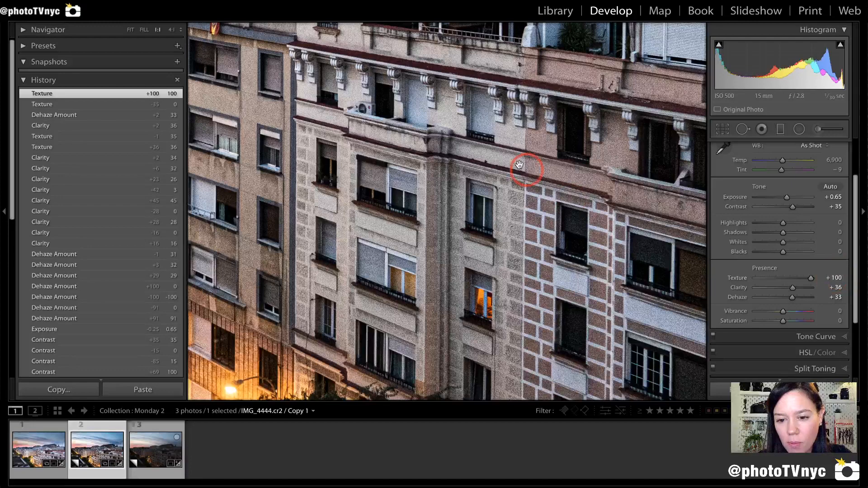
{"action": "key", "text": "super+alt+equal"}
{"action": "key", "text": "super+alt+equal"}
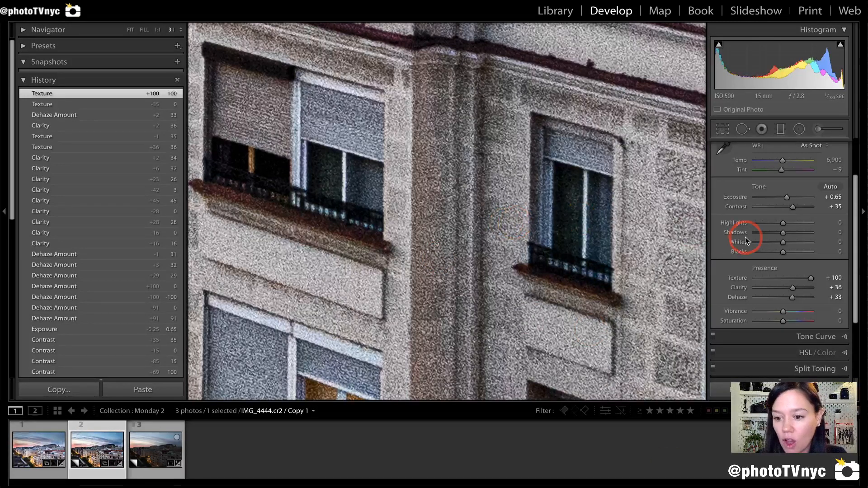
{"action": "double_click", "coordinate": [735, 279]}
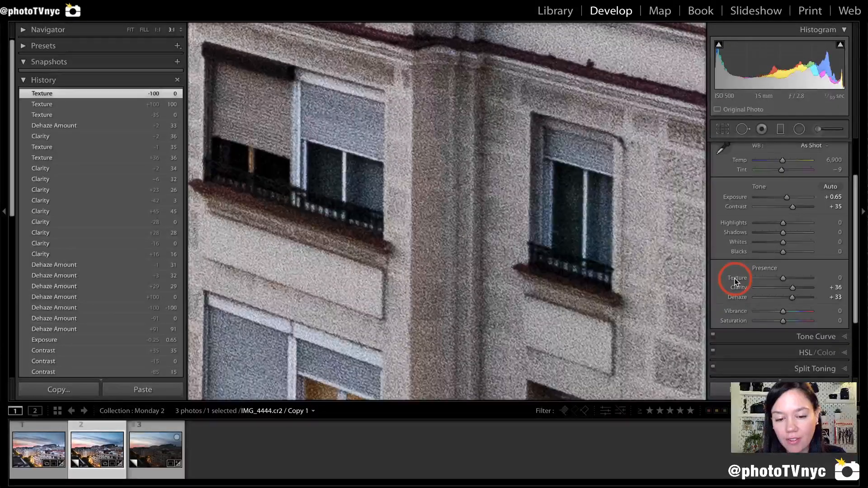
- Set Texture to +39 and check the facades and street at 1:1 before returning to the full photo
{"action": "left_click", "coordinate": [794, 278]}
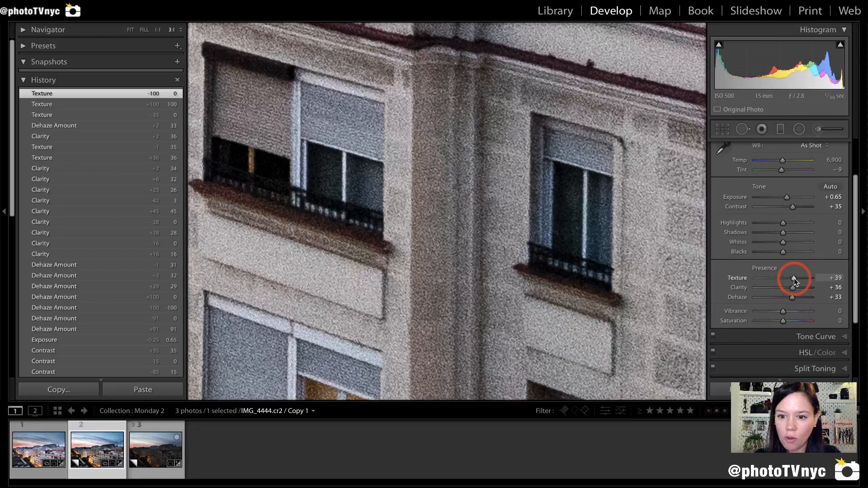
{"action": "left_click", "coordinate": [157, 30]}
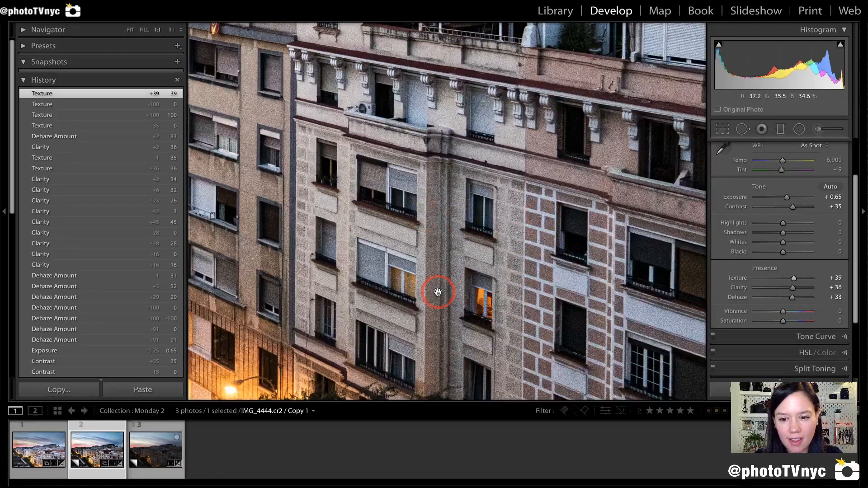
{"action": "left_click_drag", "start_coordinate": [434, 290], "coordinate": [531, 270]}
{"action": "left_click_drag", "start_coordinate": [426, 267], "coordinate": [560, 259]}
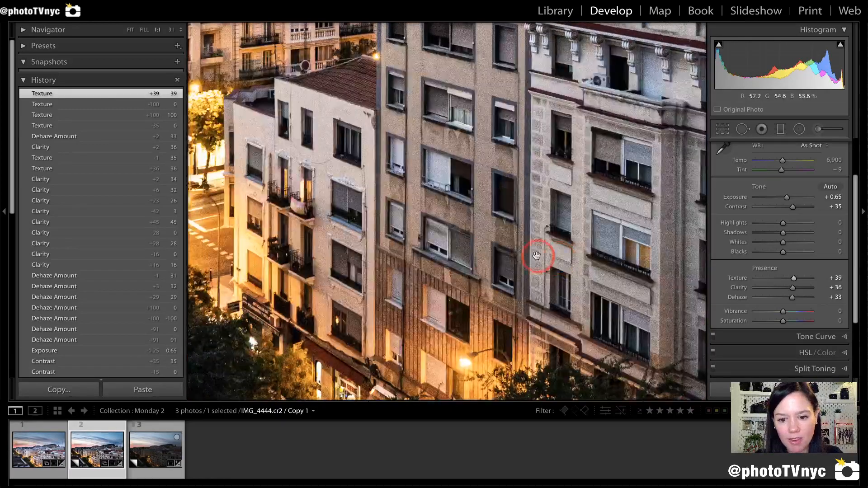
{"action": "left_click", "coordinate": [481, 254]}
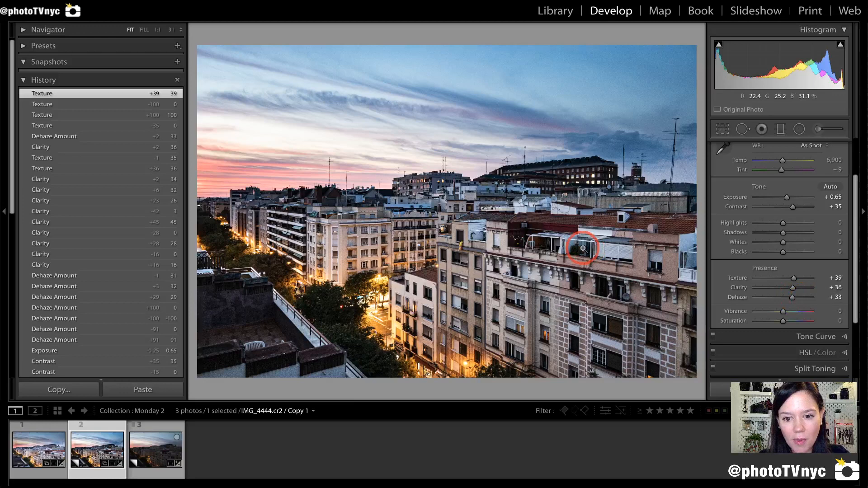
- Compare the edited photo twice with the unedited virtual copy, Copy 2, ending on Copy 1
{"action": "left_click", "coordinate": [143, 454]}
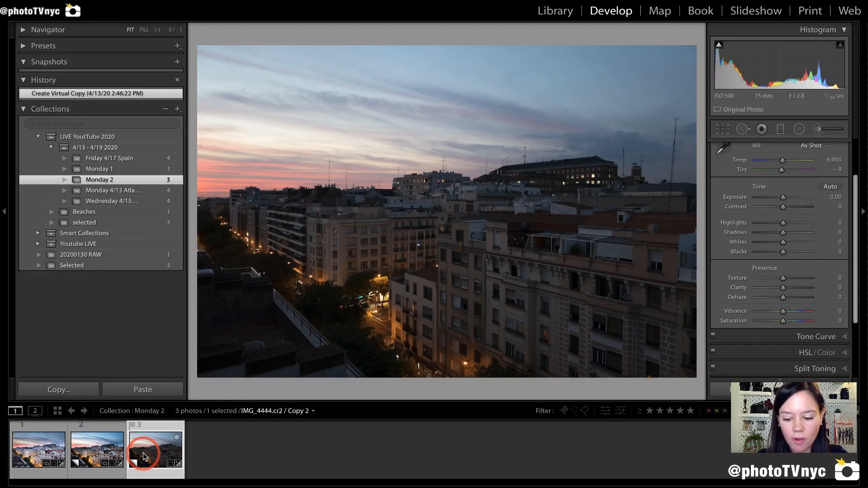
{"action": "key", "text": "Left"}
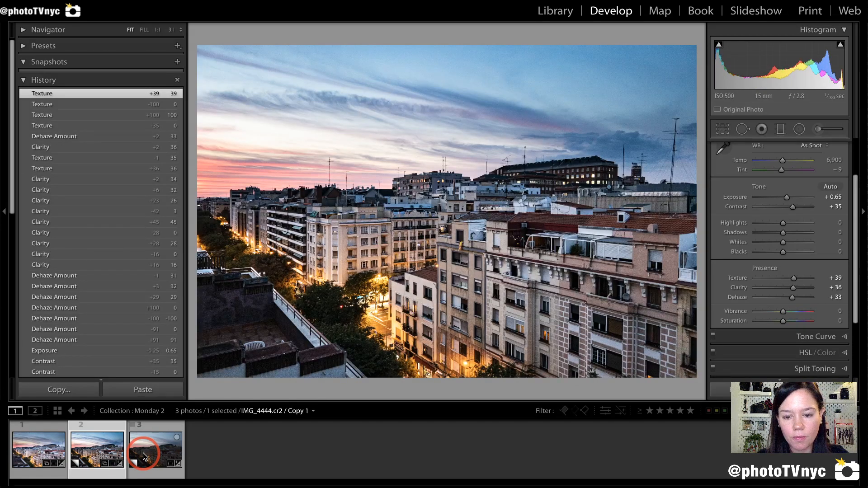
{"action": "left_click", "coordinate": [143, 456]}
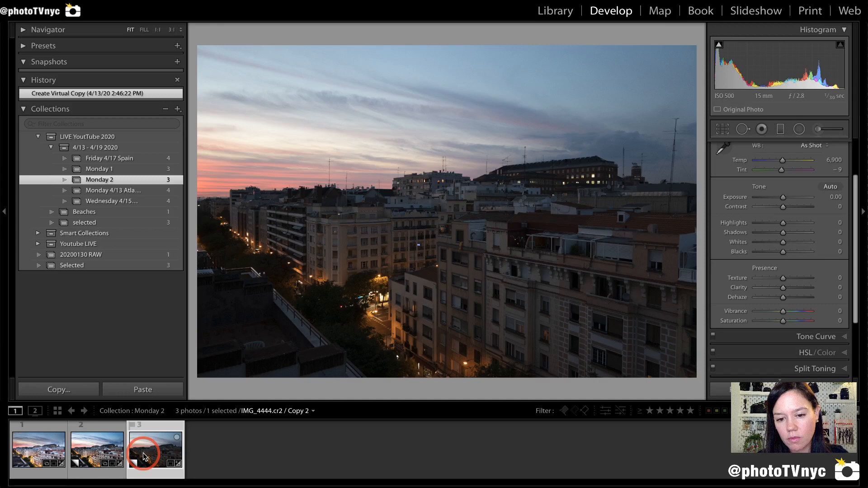
{"action": "key", "text": "Left"}
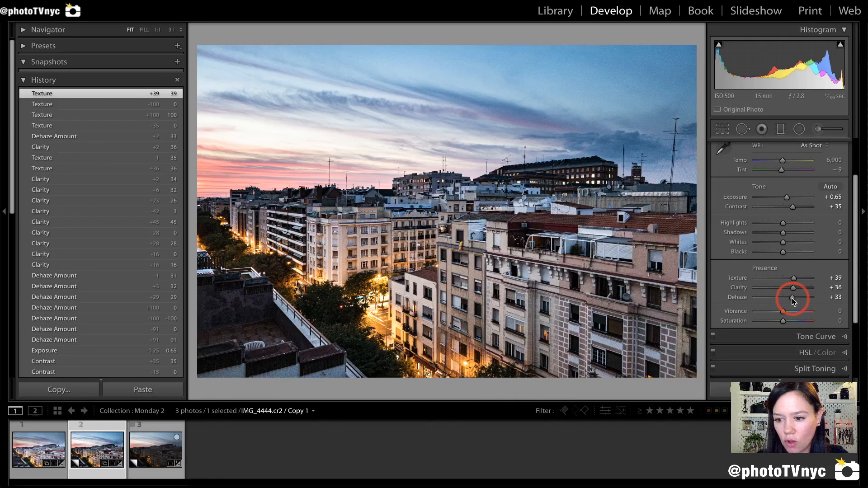
- Reduce the Dehaze amount of Copy 1 to +22
{"action": "left_click_drag", "start_coordinate": [791, 298], "coordinate": [788, 296]}
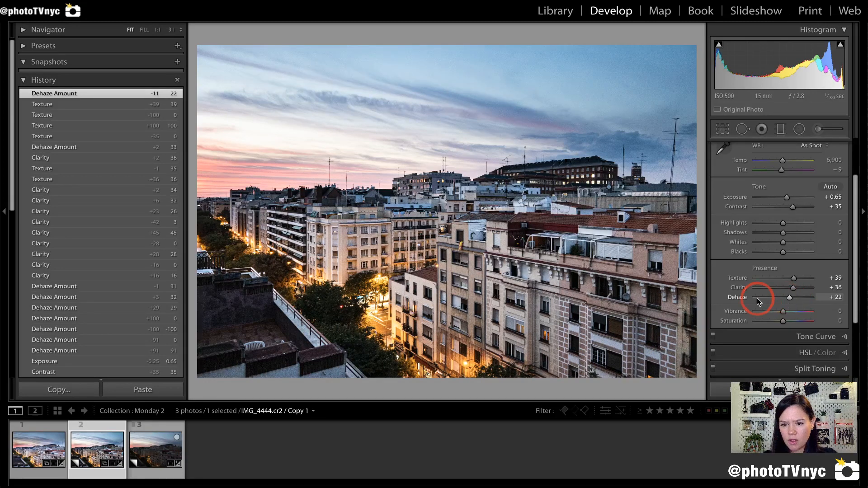
{"action": "scroll", "coordinate": [757, 300], "scroll_direction": "down", "scroll_amount": 3}
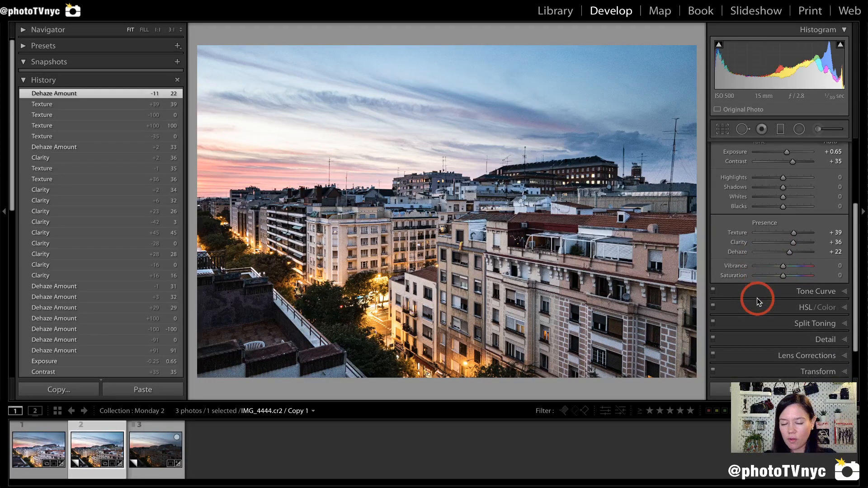
{"action": "scroll", "coordinate": [777, 234], "scroll_direction": "up", "scroll_amount": 5}
{"action": "scroll", "coordinate": [776, 236], "scroll_direction": "up", "scroll_amount": 3}
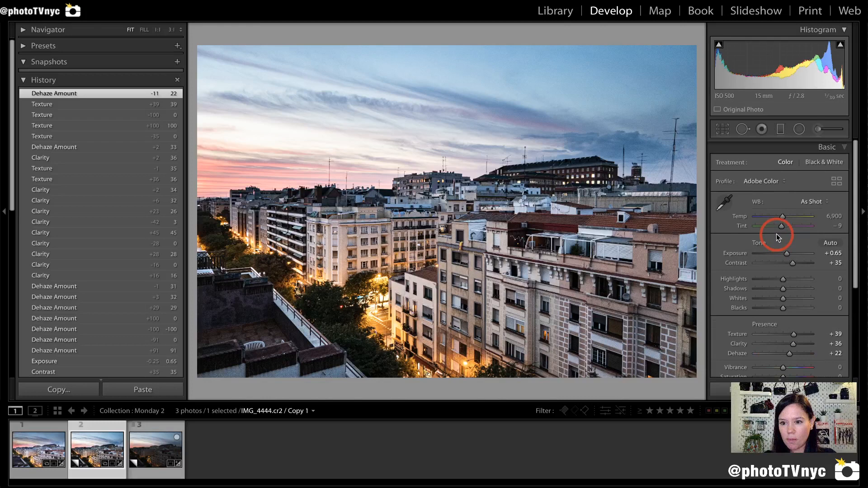
- Bring up the sharpening and noise reduction settings and examine the grain on the building facades at 1:1 and 4:1
{"action": "left_click", "coordinate": [840, 146]}
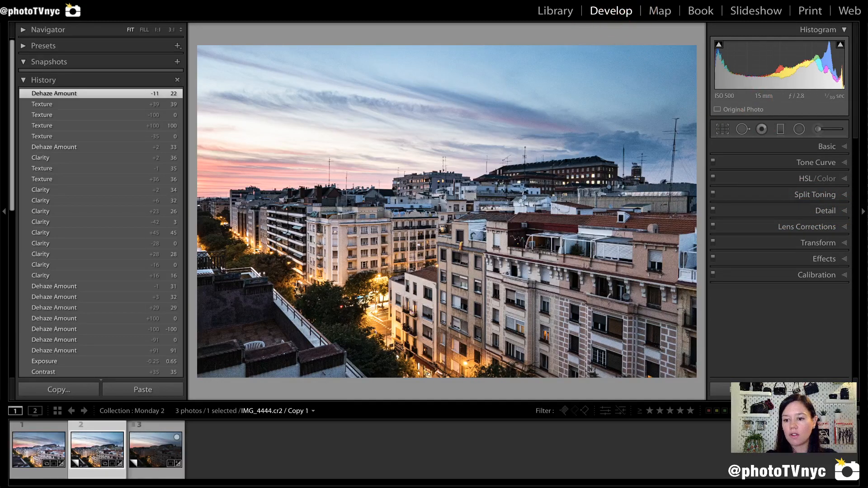
{"action": "left_click", "coordinate": [841, 211]}
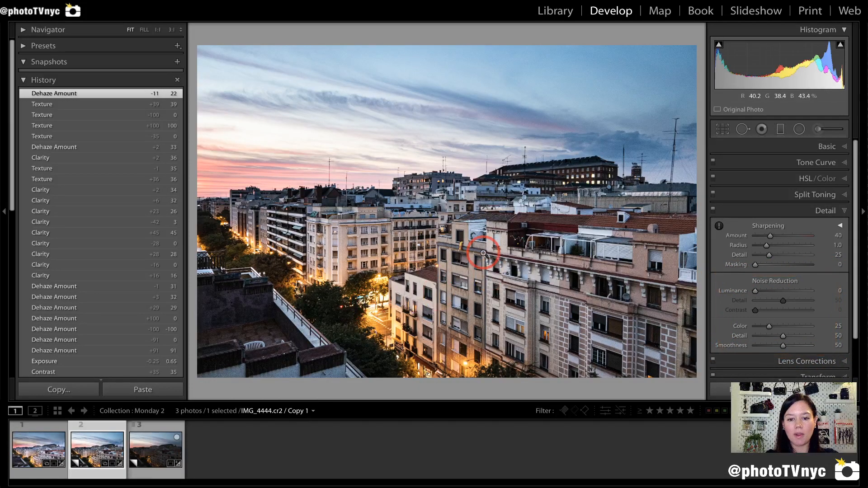
{"action": "left_click", "coordinate": [529, 278]}
{"action": "left_click_drag", "start_coordinate": [500, 285], "coordinate": [467, 214]}
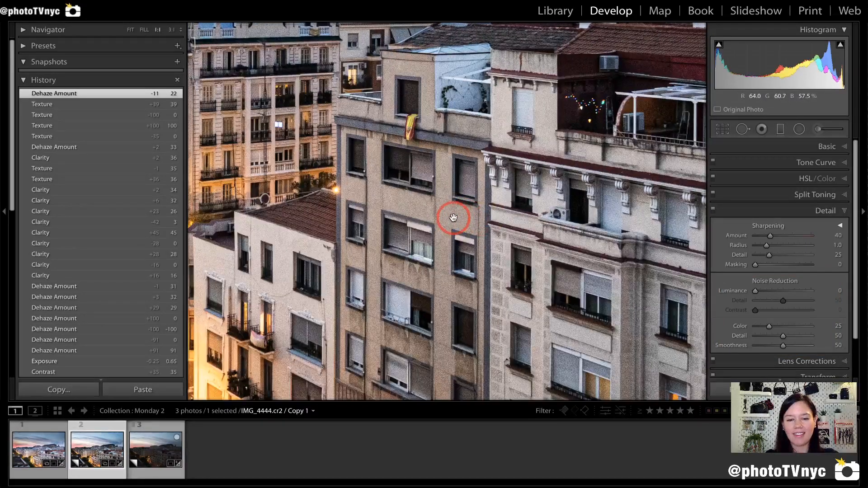
{"action": "key", "text": "ctrl+equal"}
{"action": "key", "text": "ctrl+equal"}
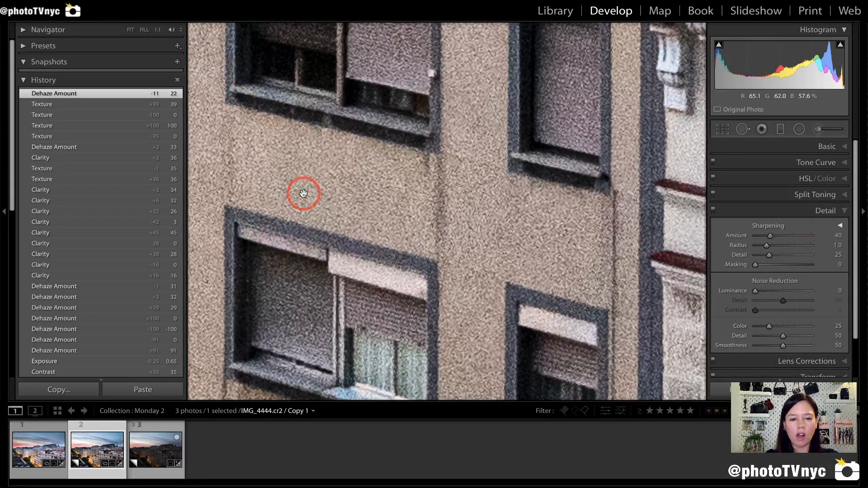
{"action": "left_click_drag", "start_coordinate": [290, 193], "coordinate": [601, 211]}
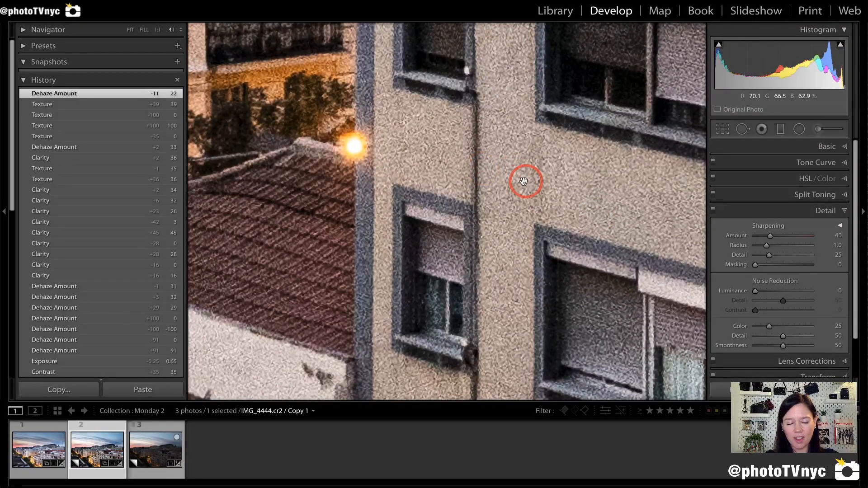
{"action": "left_click", "coordinate": [157, 30]}
{"action": "left_click_drag", "start_coordinate": [494, 217], "coordinate": [371, 164]}
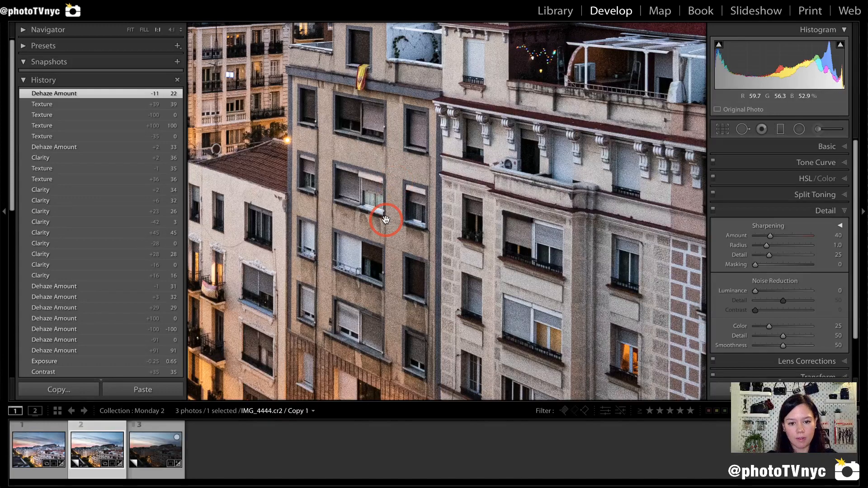
{"action": "left_click_drag", "start_coordinate": [542, 238], "coordinate": [413, 189]}
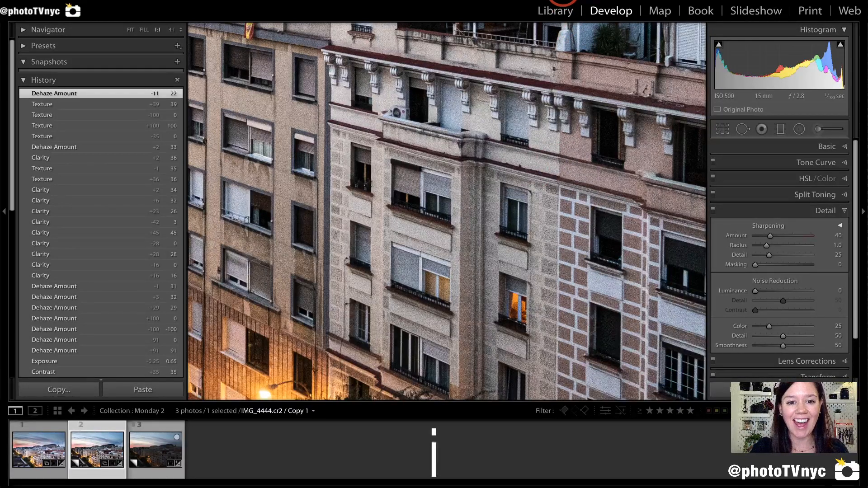
- Overlay the photo's file and exposure information to check its ISO, and return to the full photo
{"action": "key", "text": "i"}
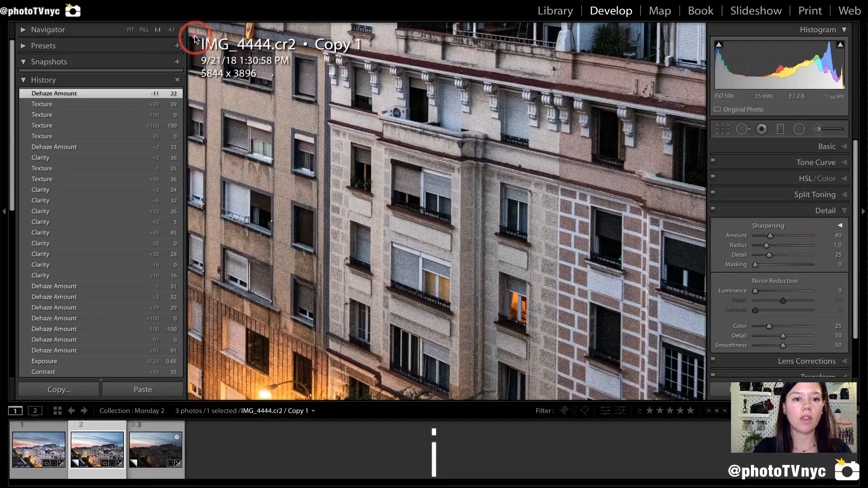
{"action": "mouse_move", "coordinate": [194, 53]}
{"action": "left_mouse_down"}
{"action": "mouse_move", "coordinate": [451, 87]}
{"action": "mouse_move", "coordinate": [436, 42]}
{"action": "mouse_move", "coordinate": [194, 30]}
{"action": "left_mouse_up"}
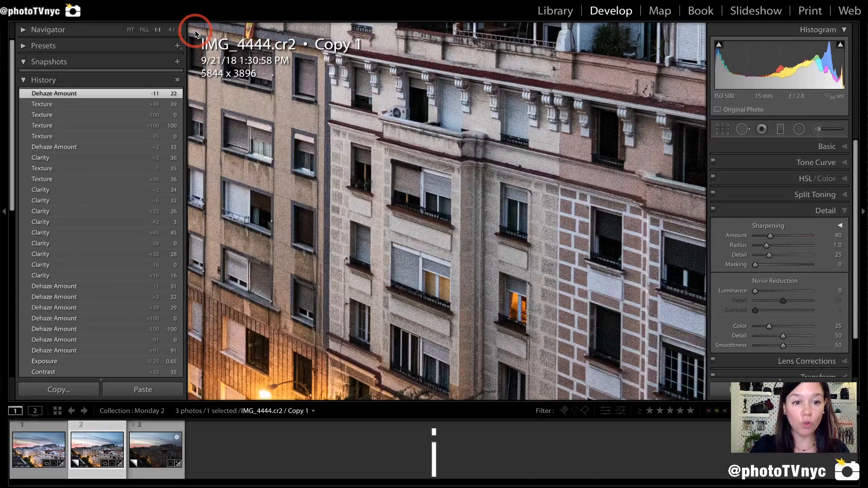
{"action": "key", "text": "i"}
{"action": "mouse_move", "coordinate": [194, 31]}
{"action": "left_mouse_down"}
{"action": "mouse_move", "coordinate": [190, 88]}
{"action": "mouse_move", "coordinate": [212, 103]}
{"action": "mouse_move", "coordinate": [385, 105]}
{"action": "mouse_move", "coordinate": [387, 12]}
{"action": "mouse_move", "coordinate": [215, 13]}
{"action": "mouse_move", "coordinate": [189, 25]}
{"action": "left_mouse_up"}
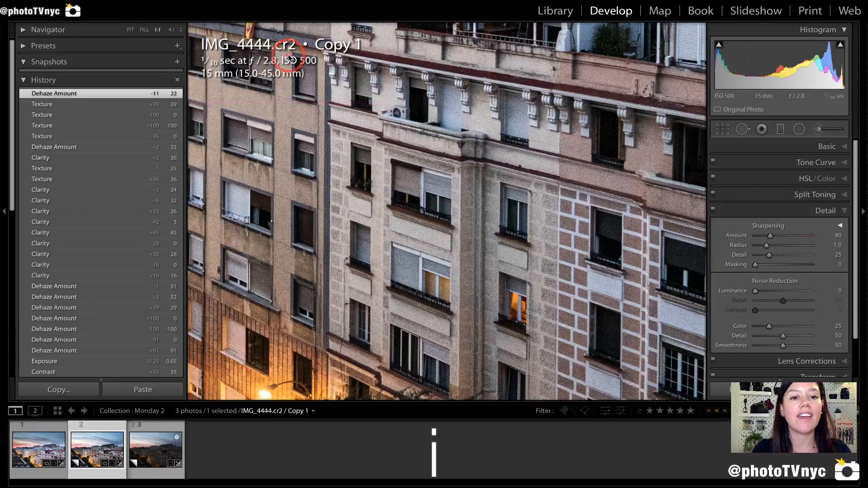
{"action": "mouse_move", "coordinate": [292, 46]}
{"action": "left_mouse_down"}
{"action": "mouse_move", "coordinate": [271, 67]}
{"action": "mouse_move", "coordinate": [309, 81]}
{"action": "mouse_move", "coordinate": [333, 64]}
{"action": "mouse_move", "coordinate": [286, 35]}
{"action": "mouse_move", "coordinate": [268, 70]}
{"action": "mouse_move", "coordinate": [334, 81]}
{"action": "mouse_move", "coordinate": [312, 34]}
{"action": "mouse_move", "coordinate": [262, 78]}
{"action": "mouse_move", "coordinate": [308, 104]}
{"action": "mouse_move", "coordinate": [328, 60]}
{"action": "left_mouse_up"}
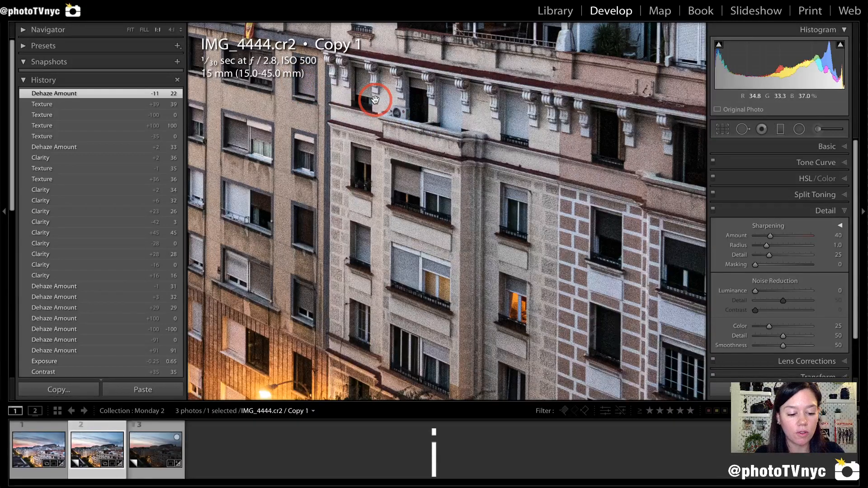
{"action": "left_click", "coordinate": [376, 100]}
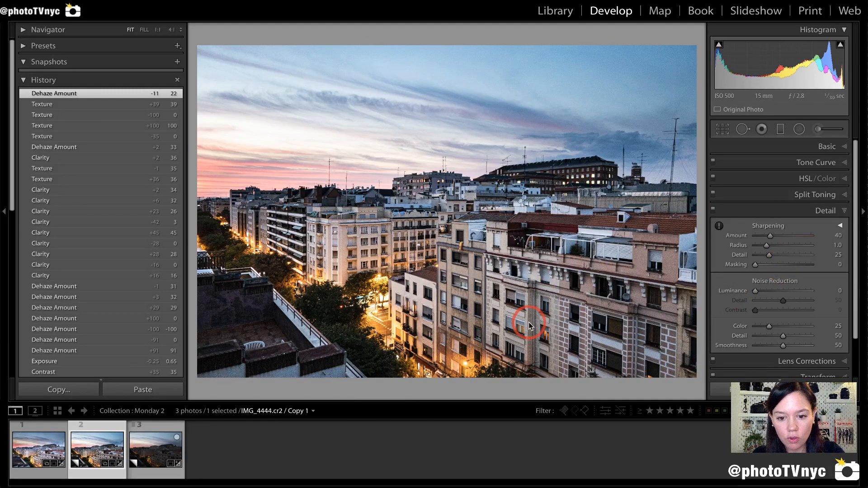
- Set Luminance noise reduction to 26, judging the smoothing on the facades and street at 1:1
{"action": "left_click", "coordinate": [158, 30]}
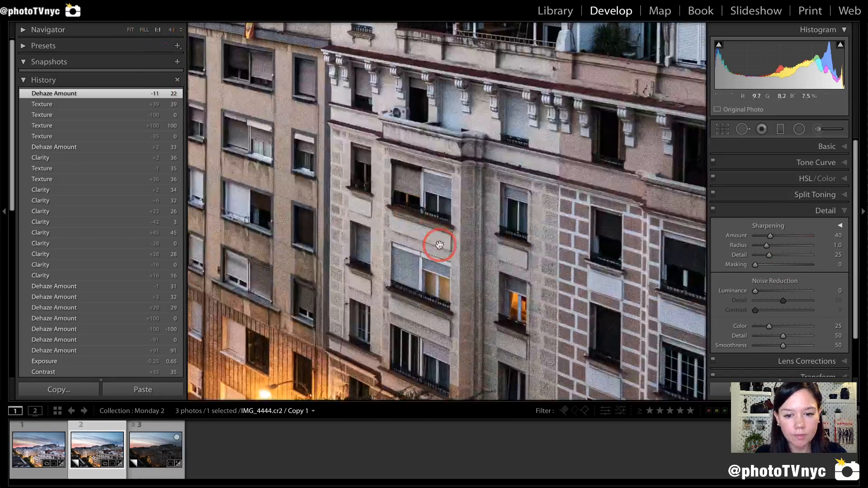
{"action": "left_click_drag", "start_coordinate": [403, 250], "coordinate": [492, 169]}
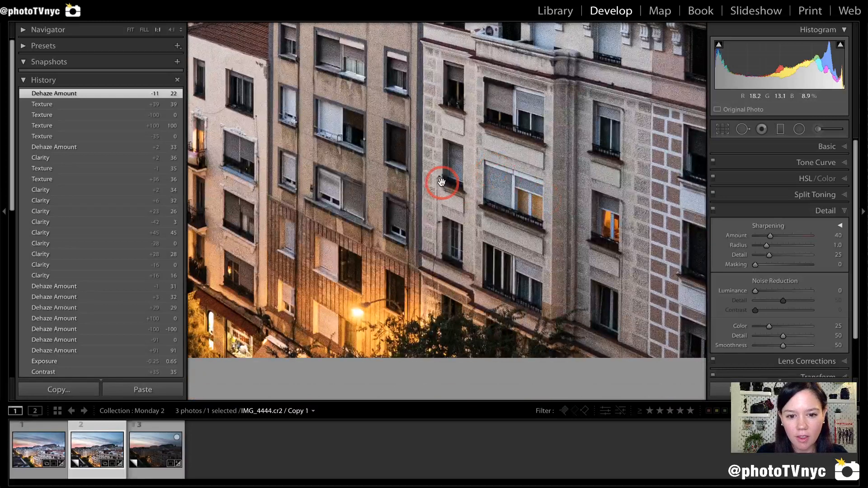
{"action": "left_click_drag", "start_coordinate": [441, 181], "coordinate": [491, 197]}
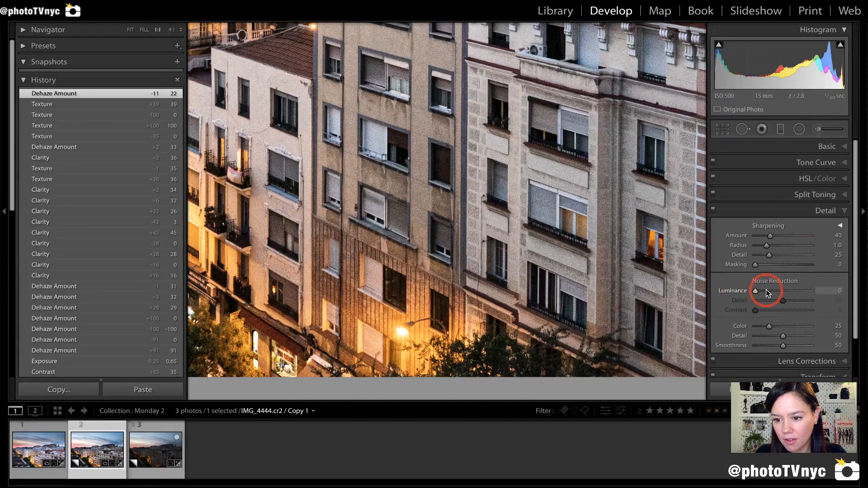
{"action": "left_click", "coordinate": [767, 291]}
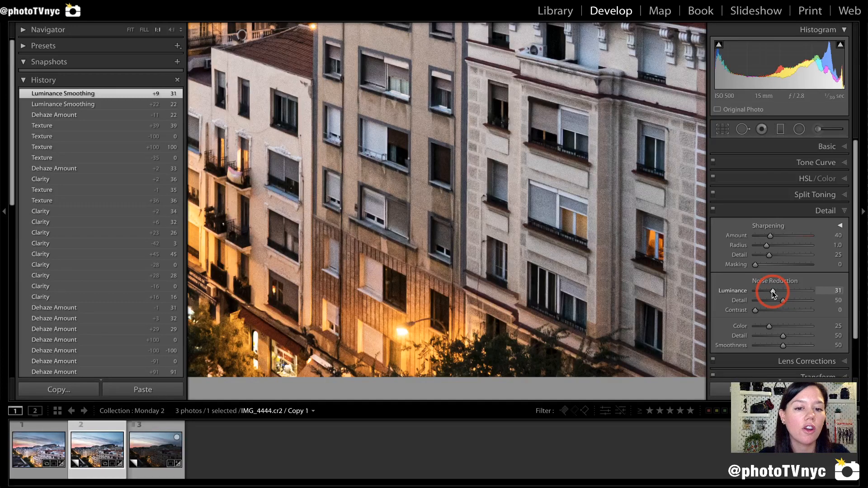
{"action": "left_click_drag", "start_coordinate": [773, 294], "coordinate": [771, 289]}
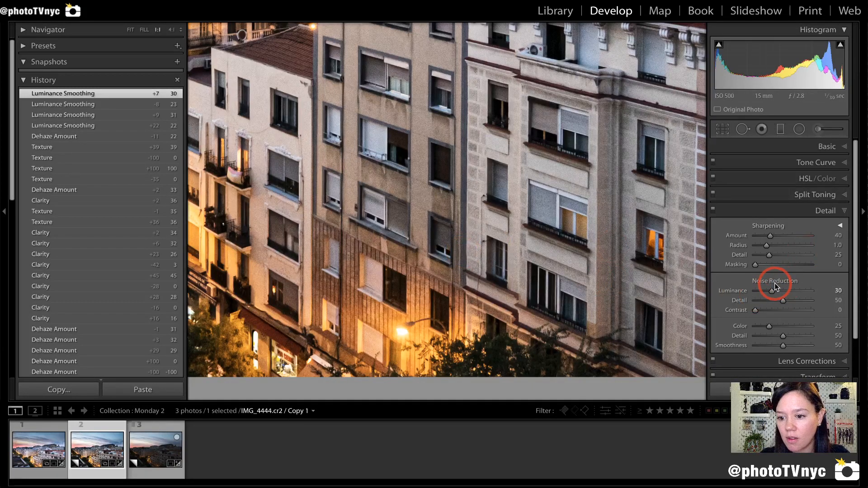
{"action": "left_click_drag", "start_coordinate": [771, 290], "coordinate": [769, 290]}
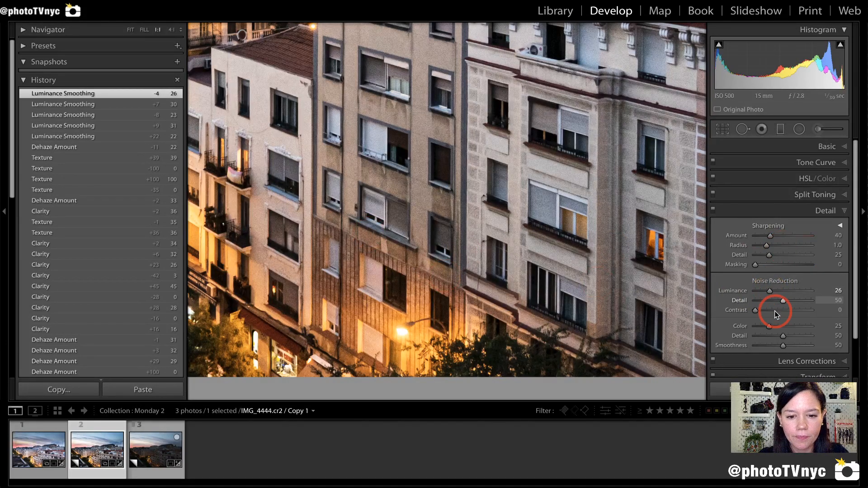
- Compare the full photo with and without the lens profile corrections, and leave Enable Profile Corrections on
{"action": "left_click", "coordinate": [826, 211]}
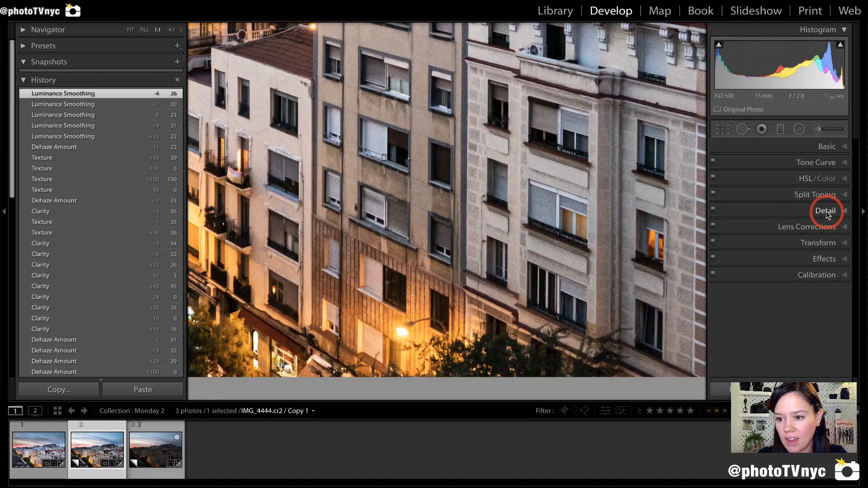
{"action": "left_click", "coordinate": [794, 229]}
{"action": "left_click", "coordinate": [517, 233]}
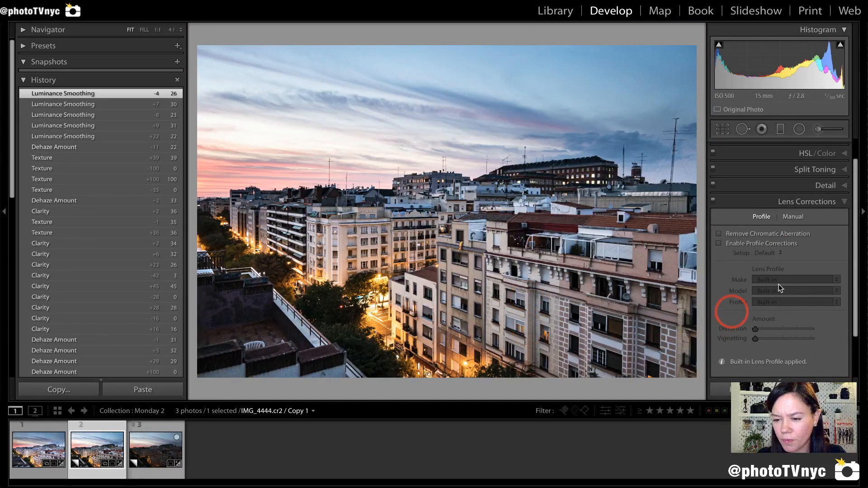
{"action": "left_click", "coordinate": [719, 244]}
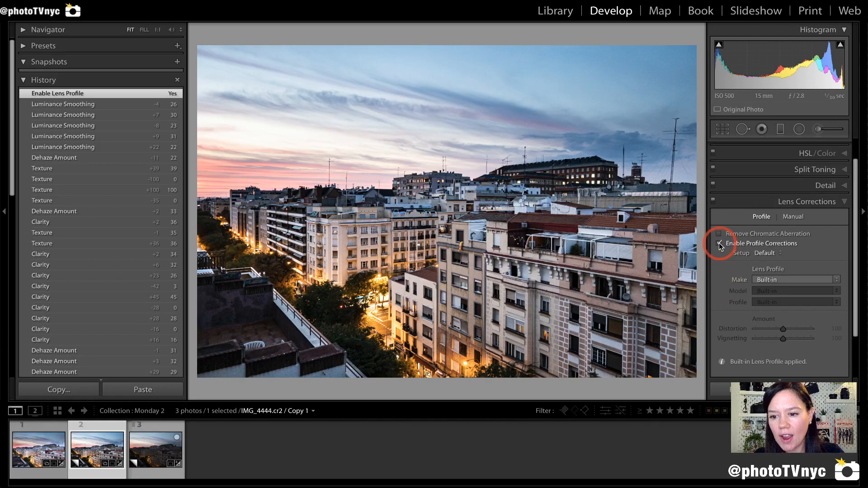
{"action": "left_click", "coordinate": [718, 243]}
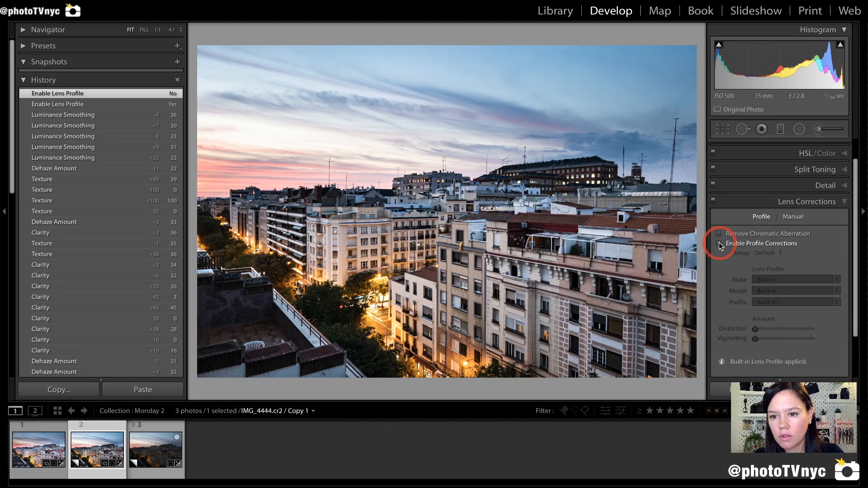
{"action": "left_click", "coordinate": [719, 243]}
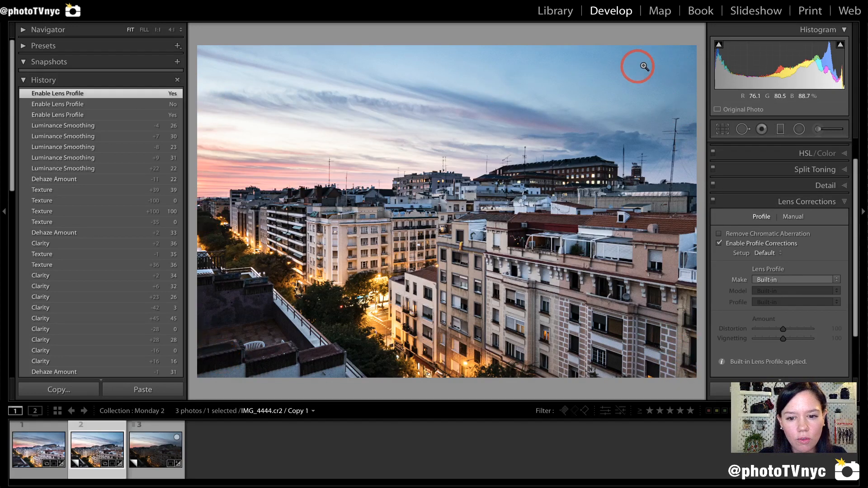
{"action": "left_click", "coordinate": [719, 243]}
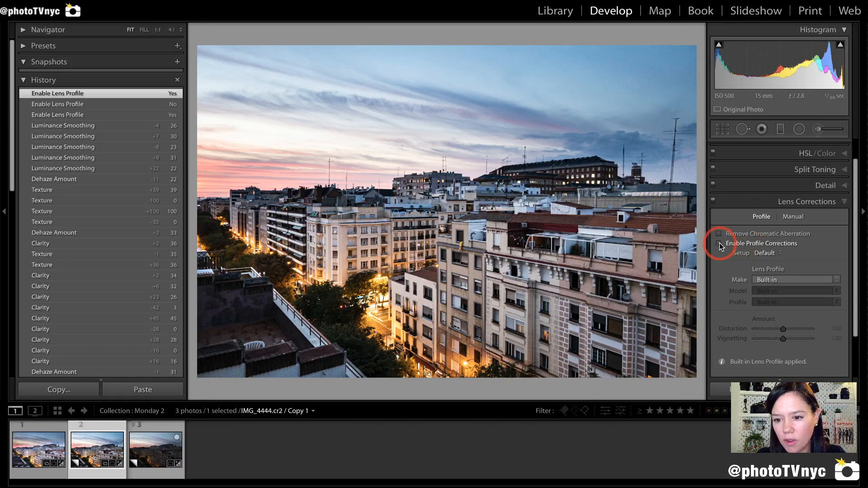
{"action": "left_click", "coordinate": [720, 242]}
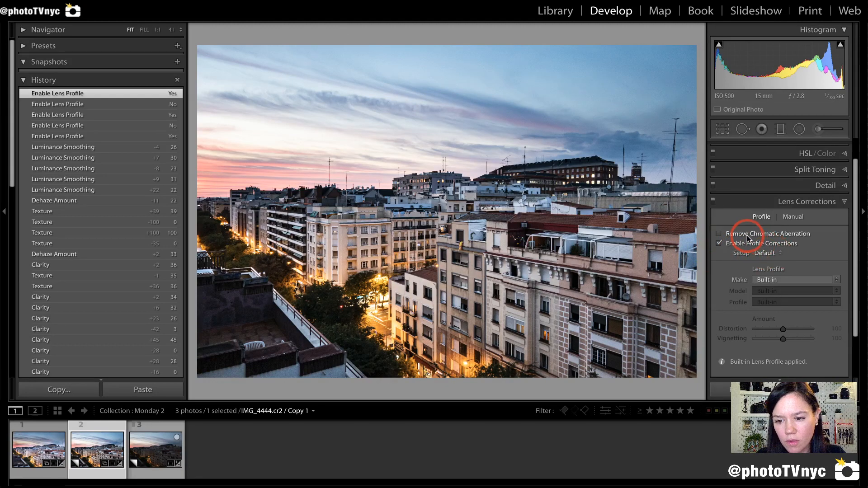
- Compare the rooftop antennas at 4:1 with Remove Chromatic Aberration on and off, ending with it off
{"action": "left_click", "coordinate": [523, 145]}
{"action": "left_click_drag", "start_coordinate": [428, 98], "coordinate": [447, 316]}
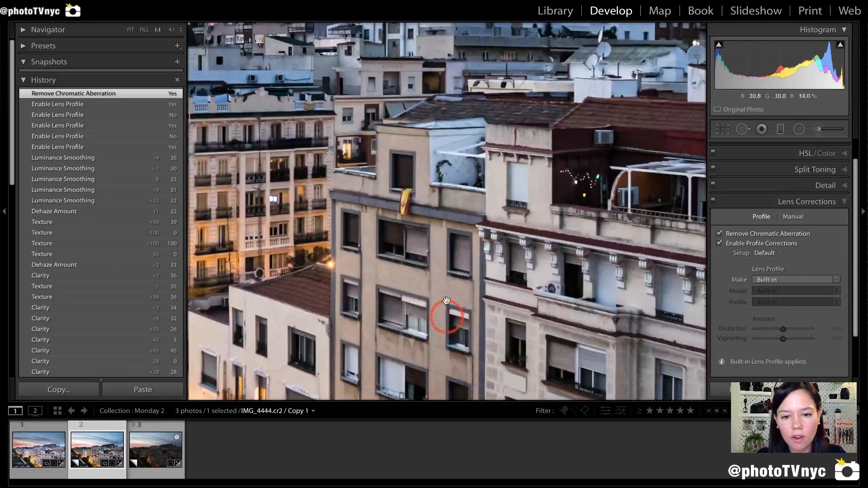
{"action": "left_click_drag", "start_coordinate": [439, 128], "coordinate": [510, 292]}
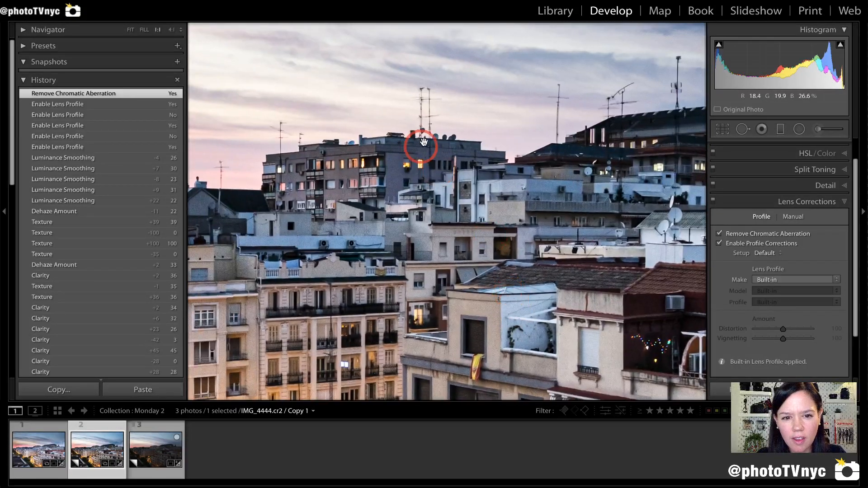
{"action": "key", "text": "super+="}
{"action": "left_click_drag", "start_coordinate": [402, 64], "coordinate": [397, 319]}
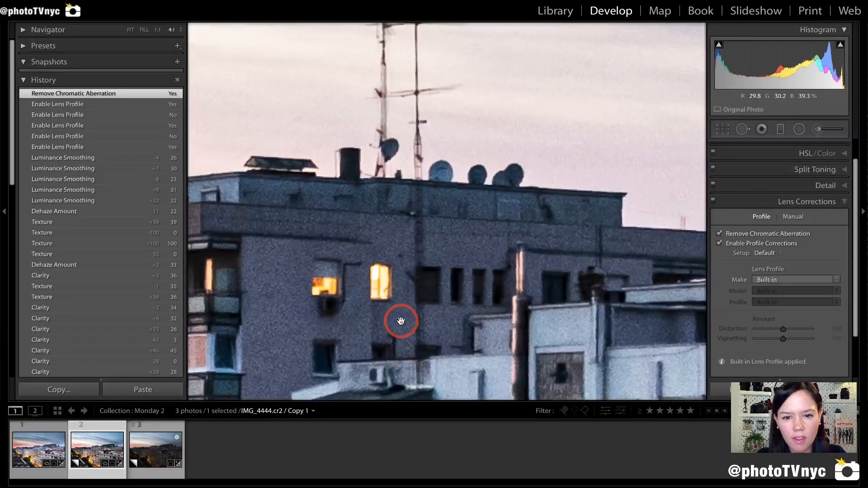
{"action": "left_click_drag", "start_coordinate": [398, 184], "coordinate": [452, 304]}
{"action": "left_click_drag", "start_coordinate": [419, 272], "coordinate": [470, 294]}
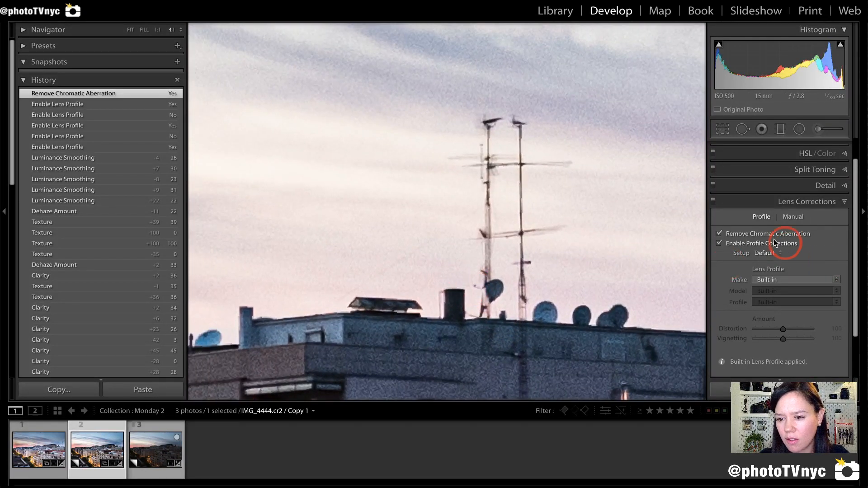
{"action": "left_click", "coordinate": [719, 235]}
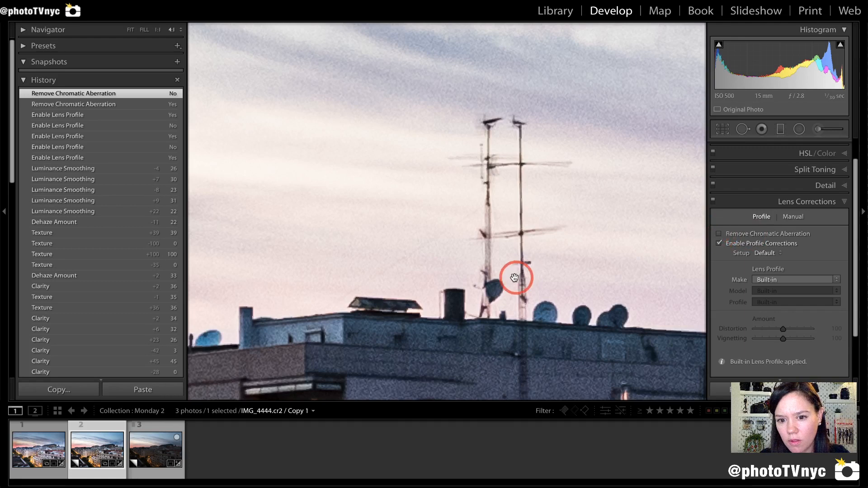
- Examine the antenna and roof edges at the end of the grey apartment block at 8:1 for color fringing
{"action": "left_click_drag", "start_coordinate": [410, 327], "coordinate": [738, 279]}
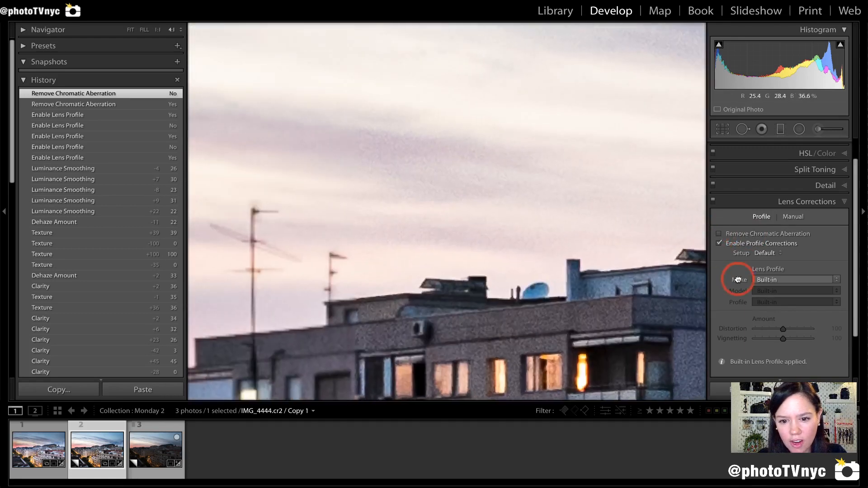
{"action": "left_click_drag", "start_coordinate": [353, 309], "coordinate": [555, 248]}
{"action": "key", "text": "ctrl+equal"}
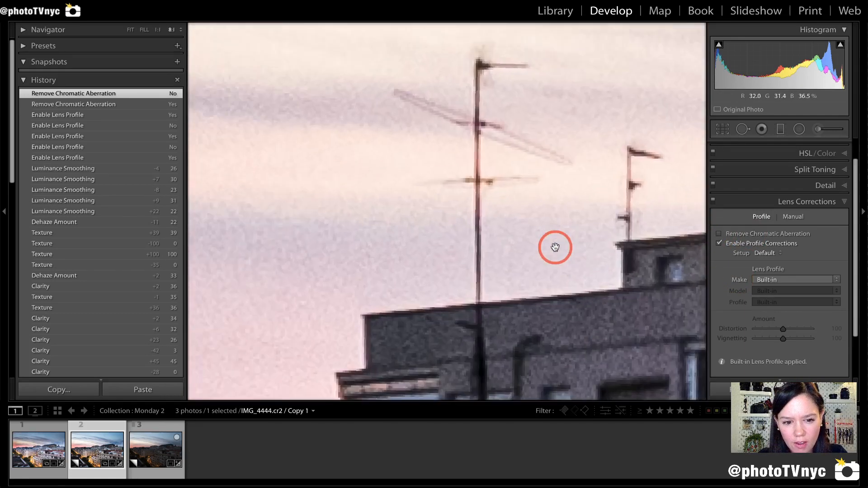
{"action": "left_click_drag", "start_coordinate": [527, 319], "coordinate": [518, 259]}
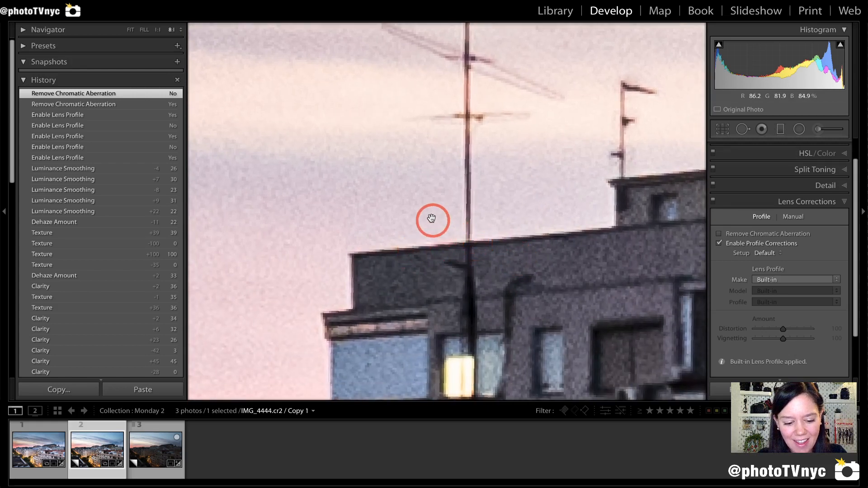
{"action": "mouse_move", "coordinate": [475, 209]}
{"action": "left_mouse_down"}
{"action": "mouse_move", "coordinate": [384, 253]}
{"action": "mouse_move", "coordinate": [520, 247]}
{"action": "mouse_move", "coordinate": [499, 213]}
{"action": "left_mouse_up"}
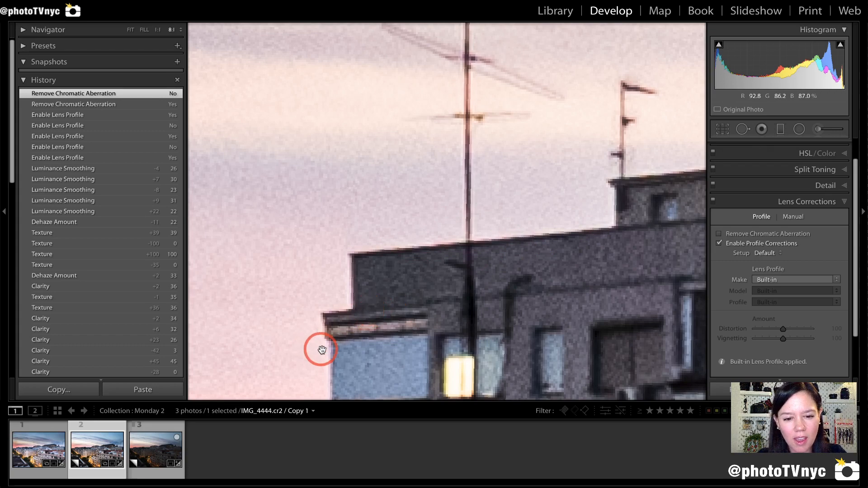
{"action": "left_click", "coordinate": [332, 360]}
{"action": "left_click", "coordinate": [331, 371]}
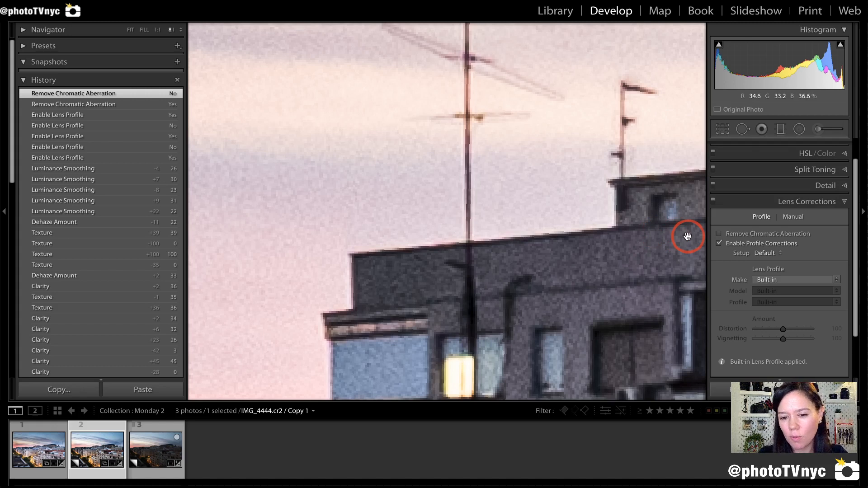
- Compare the roof and balcony edges at 8:1 with Remove Chromatic Aberration on and off, and leave it on
{"action": "left_click", "coordinate": [719, 234]}
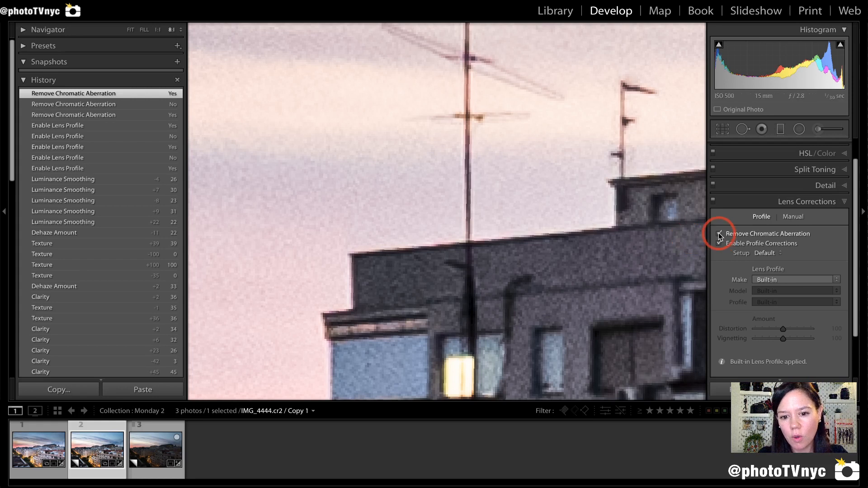
{"action": "left_click_drag", "start_coordinate": [444, 273], "coordinate": [492, 260]}
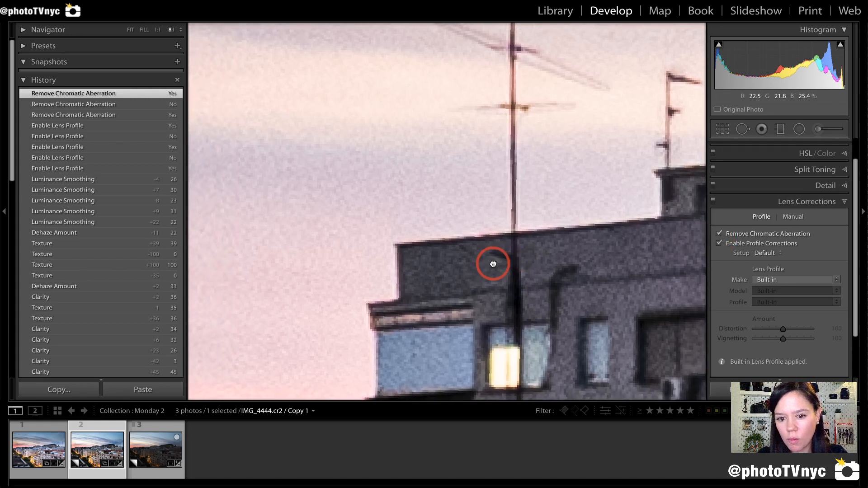
{"action": "left_click_drag", "start_coordinate": [421, 295], "coordinate": [548, 180]}
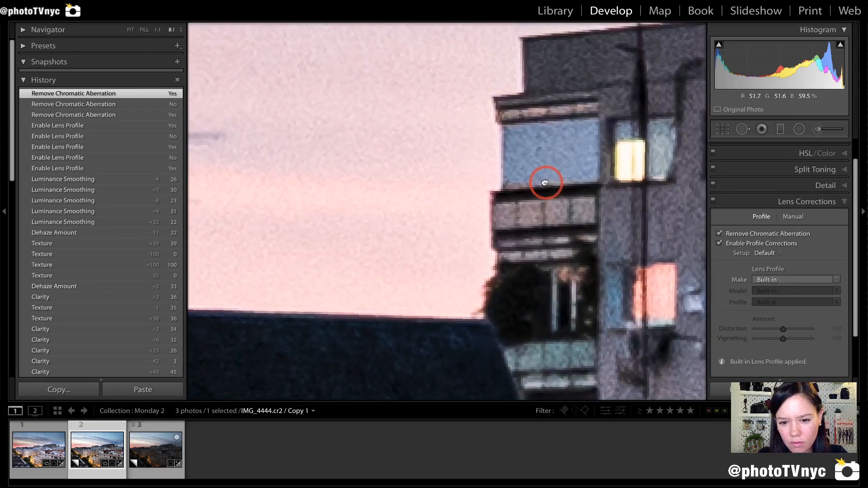
{"action": "left_click", "coordinate": [720, 233]}
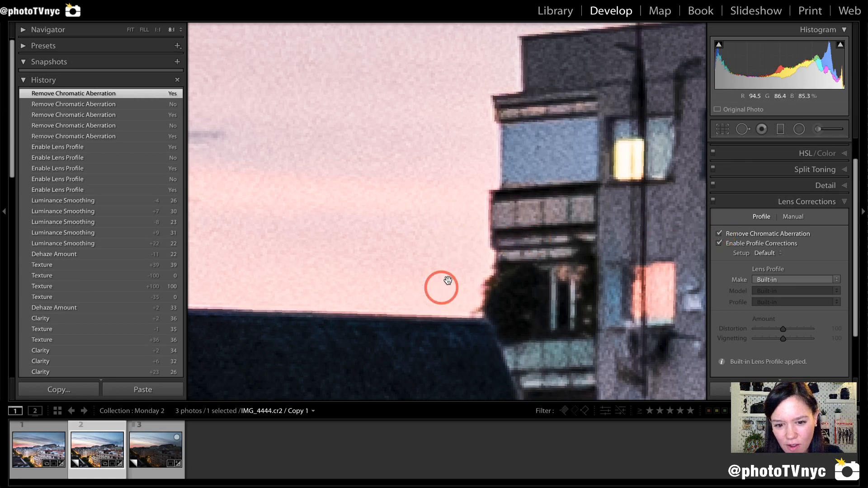
{"action": "mouse_move", "coordinate": [500, 241]}
{"action": "left_mouse_down"}
{"action": "mouse_move", "coordinate": [471, 264]}
{"action": "mouse_move", "coordinate": [457, 337]}
{"action": "mouse_move", "coordinate": [523, 303]}
{"action": "mouse_move", "coordinate": [524, 236]}
{"action": "mouse_move", "coordinate": [493, 228]}
{"action": "left_mouse_up"}
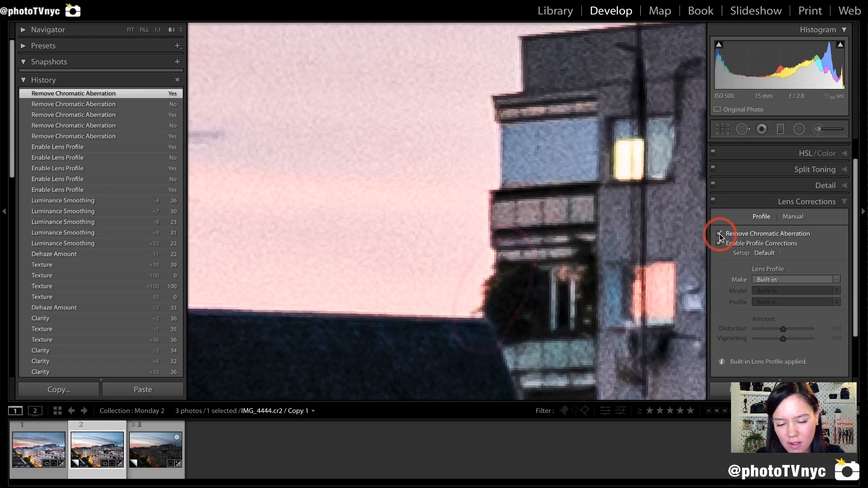
{"action": "left_click", "coordinate": [719, 234]}
{"action": "left_click", "coordinate": [719, 234]}
- Set the manual Defringe amounts to 6 for purple and 4 for green, and return to the full photo
{"action": "left_click", "coordinate": [793, 217]}
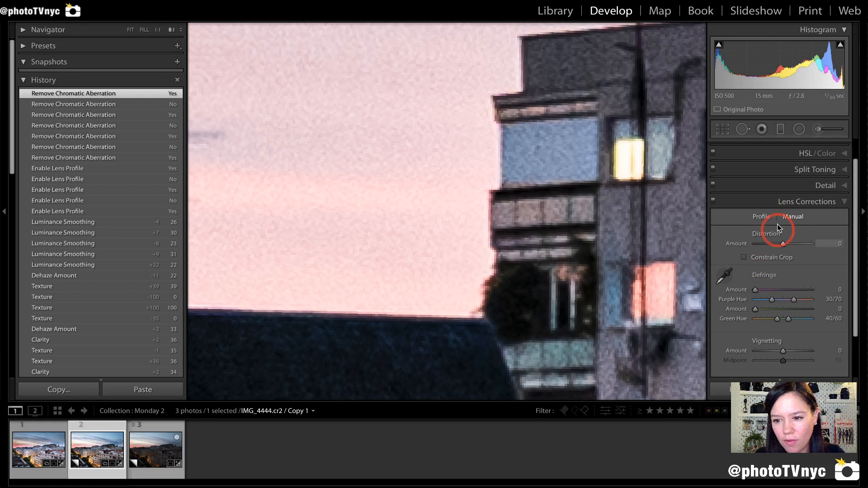
{"action": "left_click", "coordinate": [761, 217]}
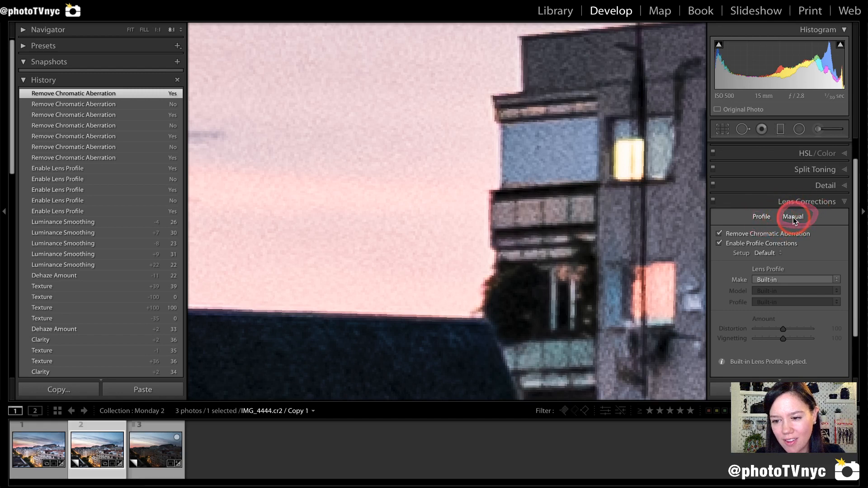
{"action": "mouse_move", "coordinate": [801, 210]}
{"action": "left_mouse_down"}
{"action": "mouse_move", "coordinate": [786, 211]}
{"action": "mouse_move", "coordinate": [809, 207]}
{"action": "left_mouse_up"}
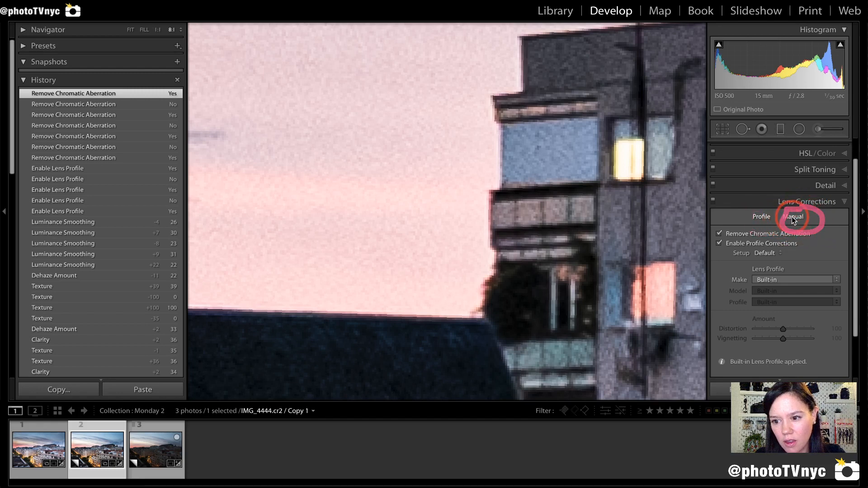
{"action": "left_click", "coordinate": [793, 217]}
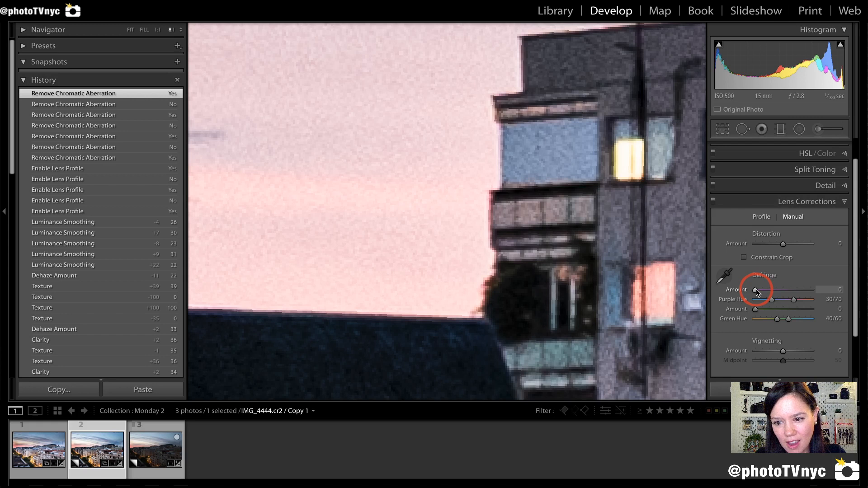
{"action": "left_click_drag", "start_coordinate": [761, 289], "coordinate": [771, 289]}
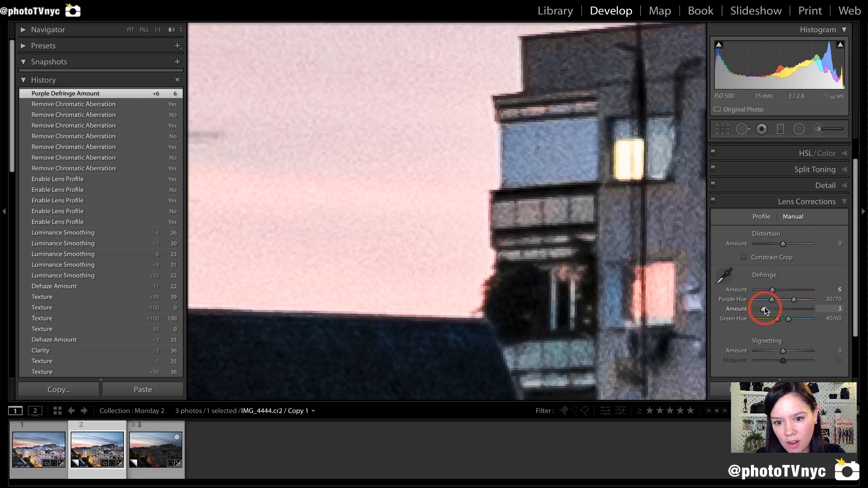
{"action": "left_click_drag", "start_coordinate": [766, 307], "coordinate": [767, 306]}
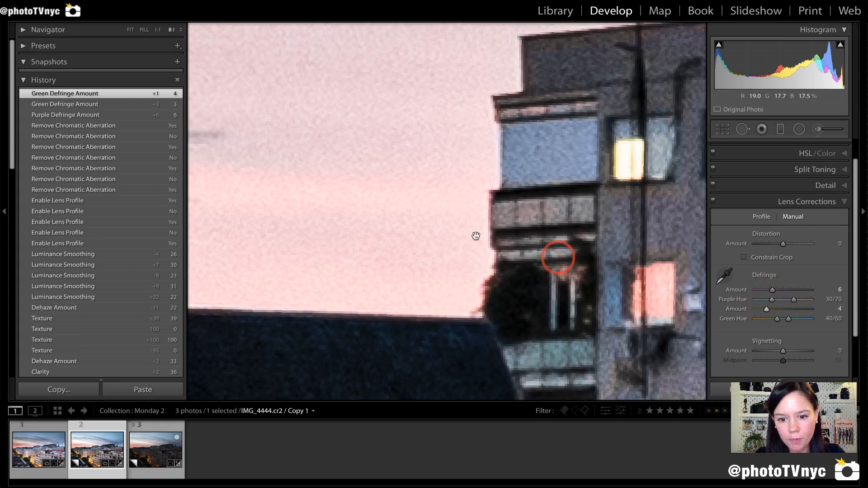
{"action": "left_click", "coordinate": [418, 223]}
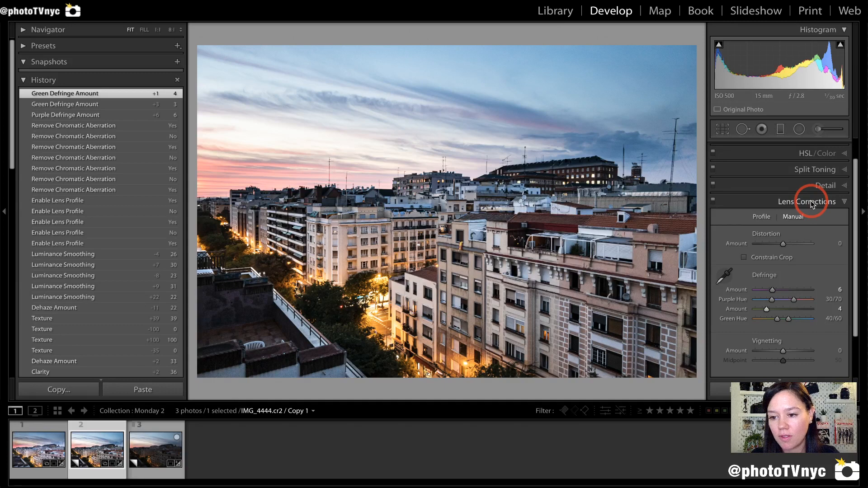
{"action": "left_click", "coordinate": [812, 204]}
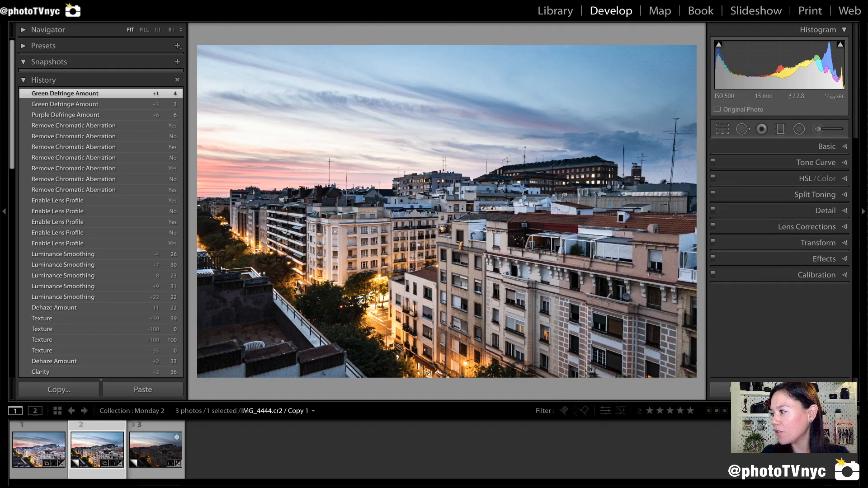
- Add a graduated filter with all effect settings reset, drawn slightly tilted from mid-sky down past the rooftops
{"action": "key", "text": "m"}
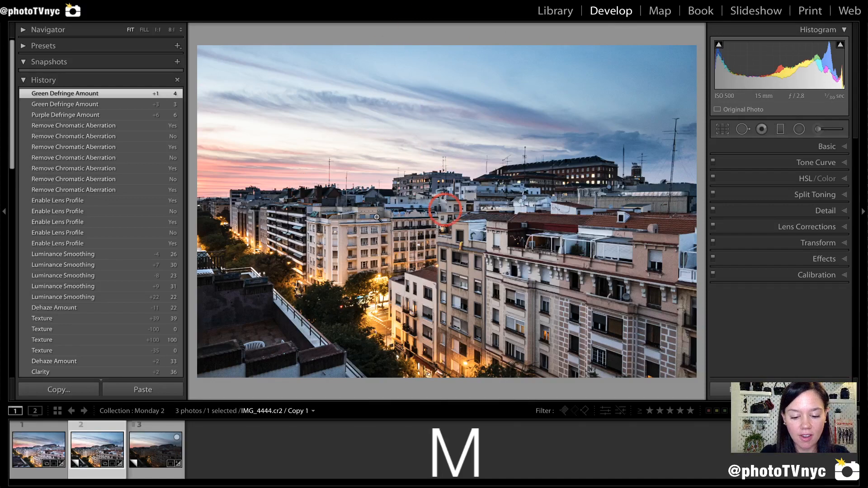
{"action": "key", "text": "m"}
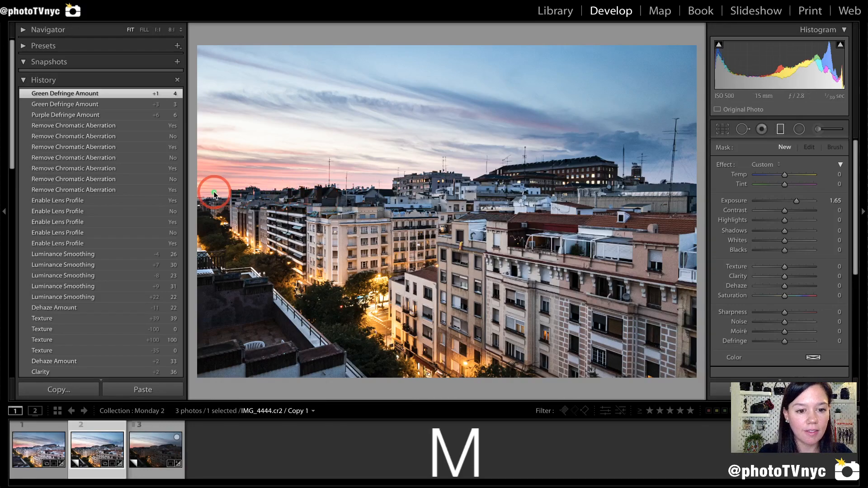
{"action": "mouse_move", "coordinate": [213, 192]}
{"action": "left_mouse_down"}
{"action": "mouse_move", "coordinate": [218, 52]}
{"action": "mouse_move", "coordinate": [595, 44]}
{"action": "mouse_move", "coordinate": [648, 51]}
{"action": "mouse_move", "coordinate": [640, 142]}
{"action": "mouse_move", "coordinate": [199, 203]}
{"action": "mouse_move", "coordinate": [208, 216]}
{"action": "mouse_move", "coordinate": [221, 382]}
{"action": "mouse_move", "coordinate": [639, 364]}
{"action": "mouse_move", "coordinate": [636, 181]}
{"action": "mouse_move", "coordinate": [212, 220]}
{"action": "left_mouse_up"}
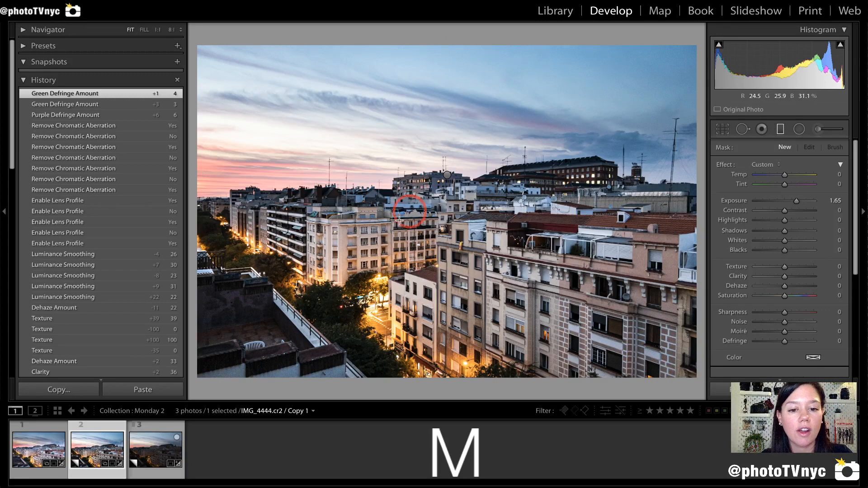
{"action": "mouse_move", "coordinate": [486, 202]}
{"action": "left_mouse_down"}
{"action": "mouse_move", "coordinate": [268, 203]}
{"action": "mouse_move", "coordinate": [240, 300]}
{"action": "mouse_move", "coordinate": [369, 337]}
{"action": "mouse_move", "coordinate": [599, 308]}
{"action": "mouse_move", "coordinate": [618, 216]}
{"action": "mouse_move", "coordinate": [354, 209]}
{"action": "left_mouse_up"}
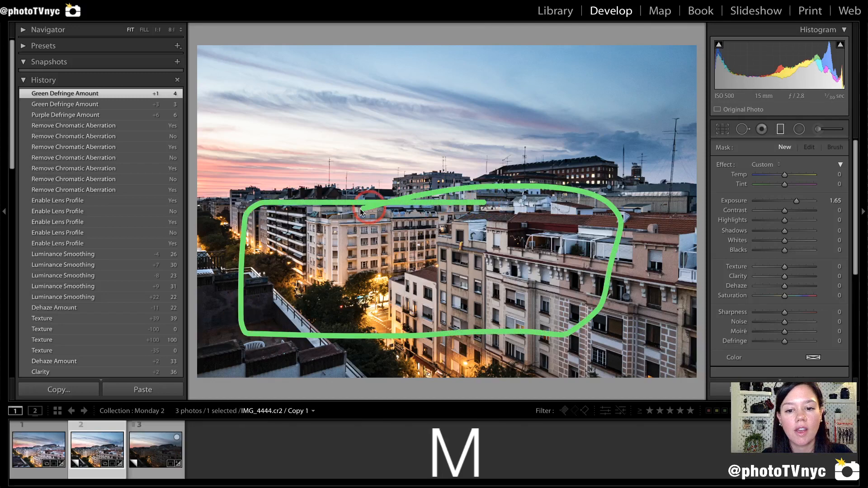
{"action": "mouse_move", "coordinate": [222, 179]}
{"action": "left_mouse_down"}
{"action": "mouse_move", "coordinate": [636, 152]}
{"action": "mouse_move", "coordinate": [653, 68]}
{"action": "mouse_move", "coordinate": [639, 59]}
{"action": "mouse_move", "coordinate": [291, 41]}
{"action": "mouse_move", "coordinate": [230, 58]}
{"action": "mouse_move", "coordinate": [229, 190]}
{"action": "left_mouse_up"}
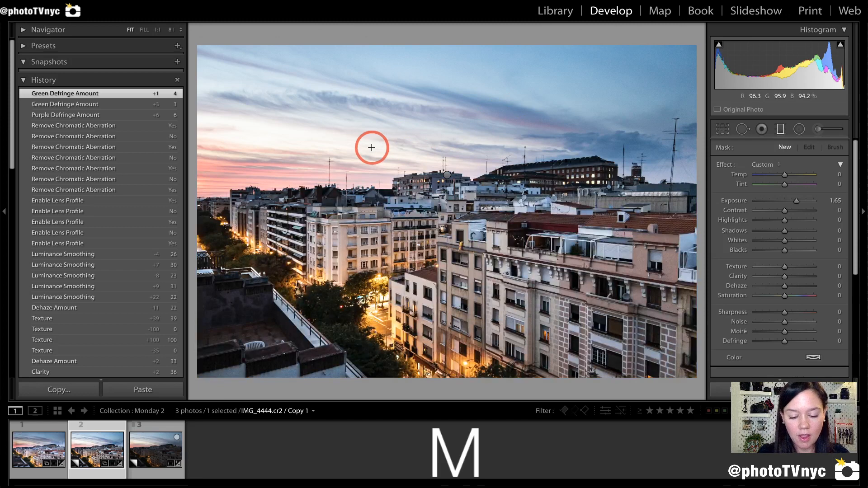
{"action": "key", "text": "m"}
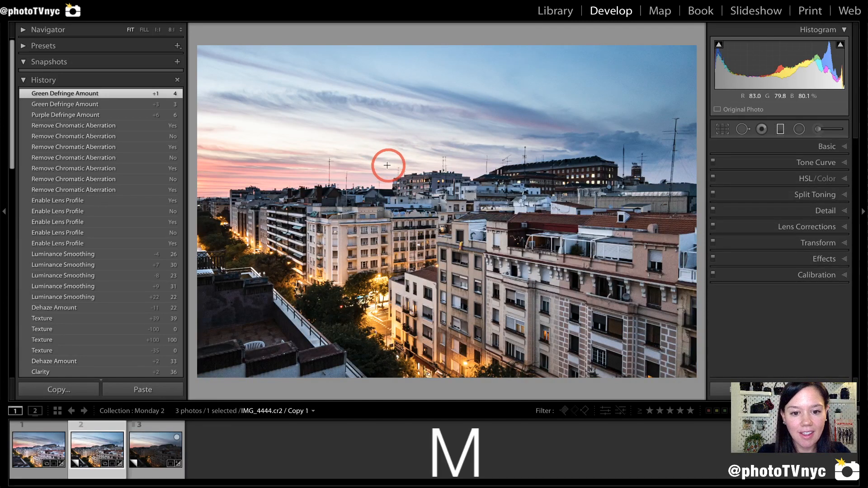
{"action": "key", "text": "m"}
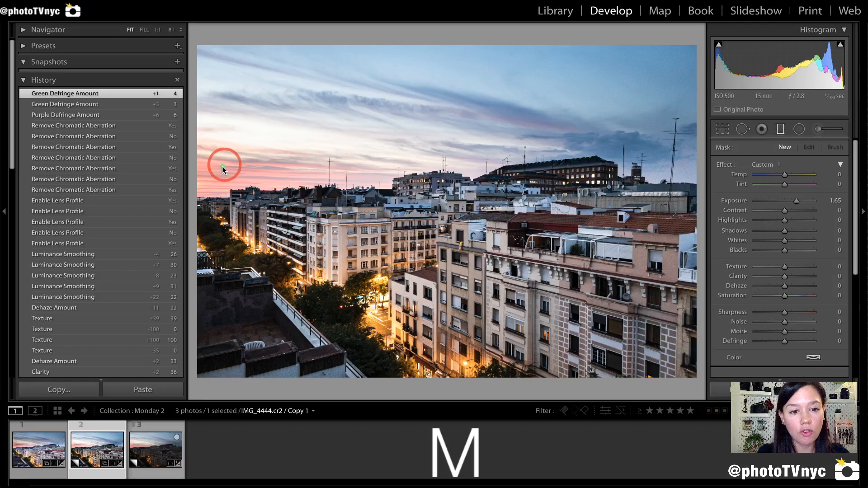
{"action": "mouse_move", "coordinate": [211, 186]}
{"action": "left_mouse_down"}
{"action": "mouse_move", "coordinate": [209, 61]}
{"action": "mouse_move", "coordinate": [664, 64]}
{"action": "mouse_move", "coordinate": [654, 165]}
{"action": "mouse_move", "coordinate": [223, 197]}
{"action": "left_mouse_up"}
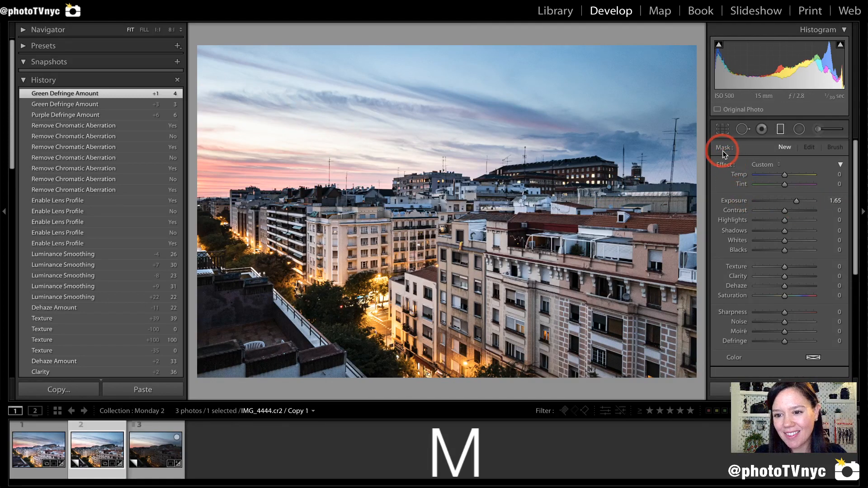
{"action": "mouse_move", "coordinate": [776, 152]}
{"action": "left_mouse_down"}
{"action": "mouse_move", "coordinate": [722, 142]}
{"action": "mouse_move", "coordinate": [688, 179]}
{"action": "mouse_move", "coordinate": [773, 186]}
{"action": "mouse_move", "coordinate": [762, 126]}
{"action": "mouse_move", "coordinate": [688, 165]}
{"action": "mouse_move", "coordinate": [720, 178]}
{"action": "mouse_move", "coordinate": [731, 162]}
{"action": "mouse_move", "coordinate": [703, 167]}
{"action": "mouse_move", "coordinate": [737, 158]}
{"action": "left_mouse_up"}
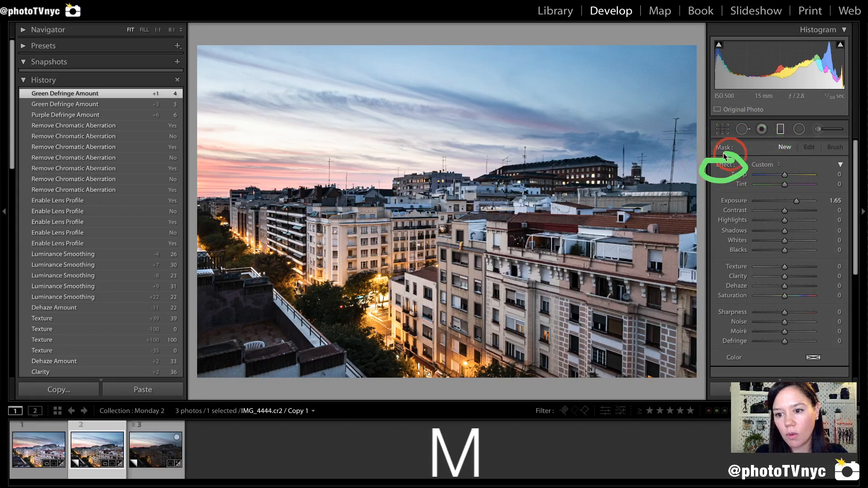
{"action": "double_click", "coordinate": [725, 165]}
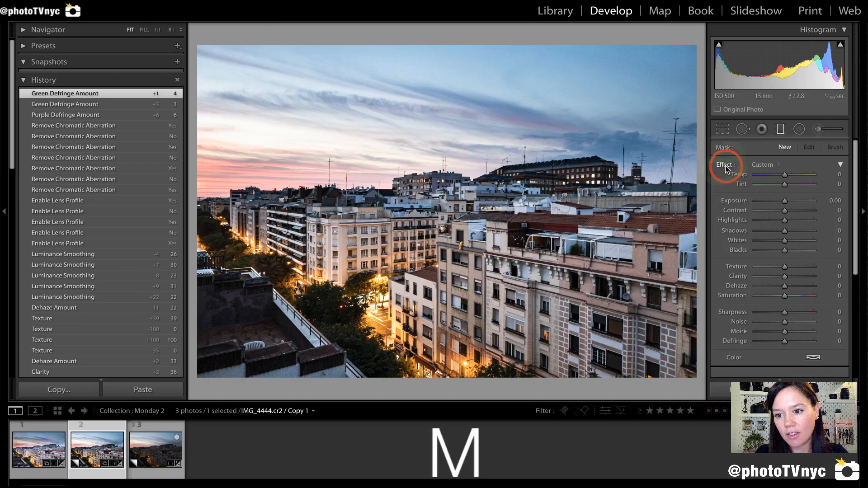
{"action": "mouse_move", "coordinate": [778, 163]}
{"action": "left_mouse_down"}
{"action": "mouse_move", "coordinate": [782, 350]}
{"action": "mouse_move", "coordinate": [789, 328]}
{"action": "mouse_move", "coordinate": [782, 167]}
{"action": "left_mouse_up"}
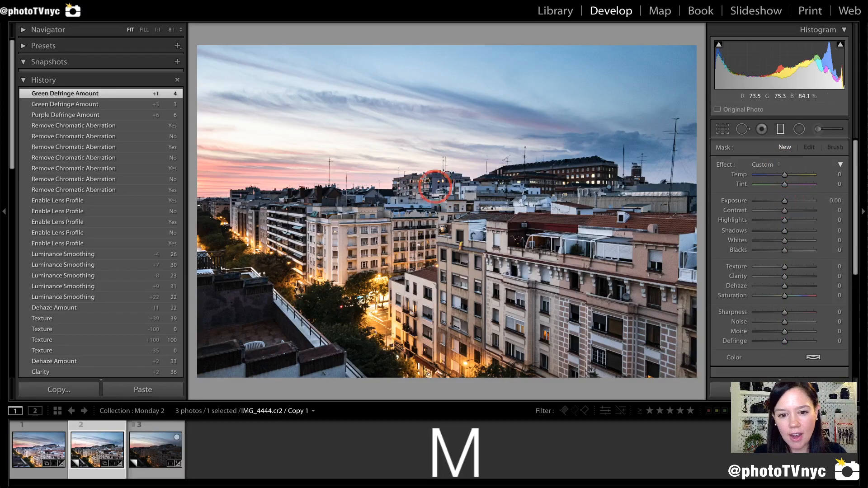
{"action": "left_click_drag", "start_coordinate": [368, 135], "coordinate": [385, 228]}
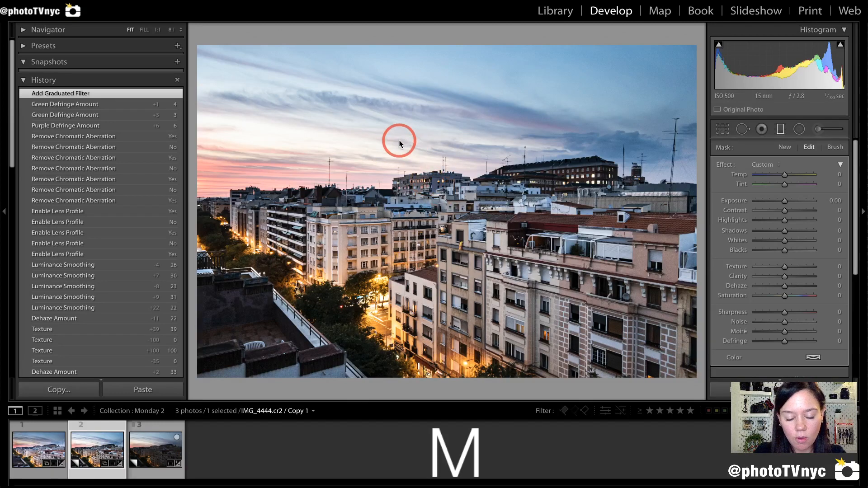
- Try Exposure values of -2.08 and -4.00 on the graduated filter, and reset its exposure to 0
{"action": "left_click", "coordinate": [768, 201]}
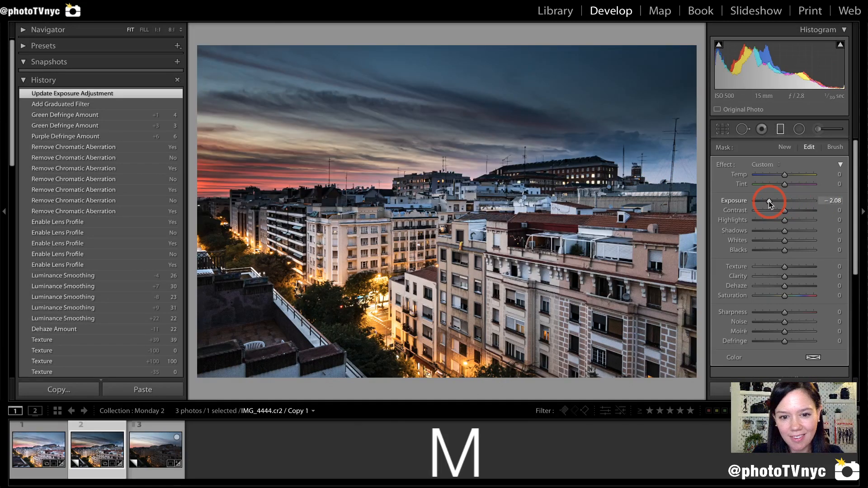
{"action": "left_click_drag", "start_coordinate": [769, 200], "coordinate": [755, 201]}
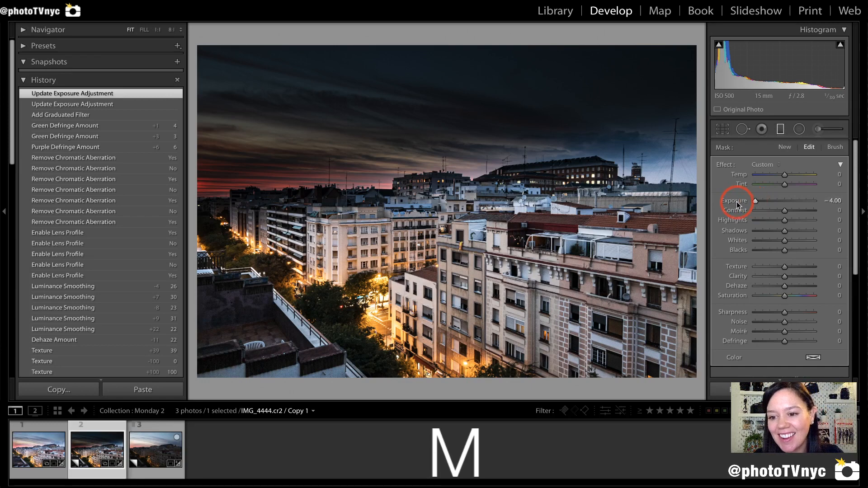
{"action": "double_click", "coordinate": [735, 201]}
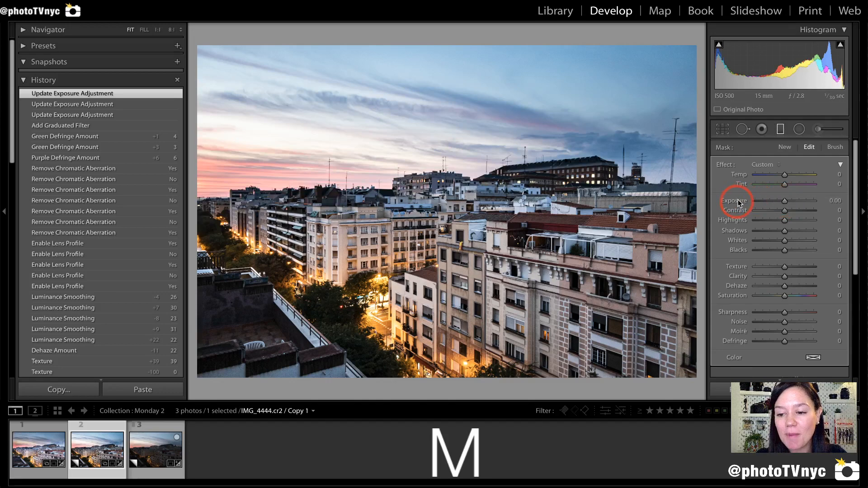
- Darken the sky by setting the graduated filter's Exposure to -0.54 and its Highlights to -15
{"action": "left_click", "coordinate": [784, 201]}
{"action": "left_click_drag", "start_coordinate": [783, 200], "coordinate": [775, 201]}
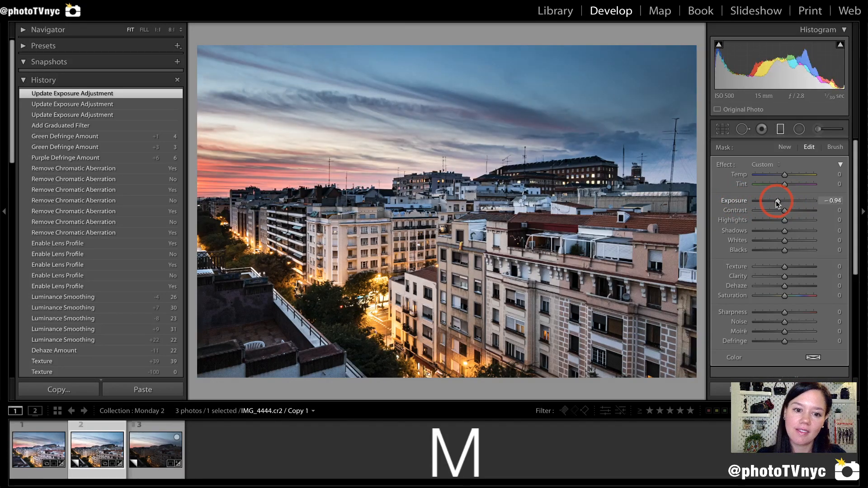
{"action": "left_click_drag", "start_coordinate": [775, 201], "coordinate": [776, 202]}
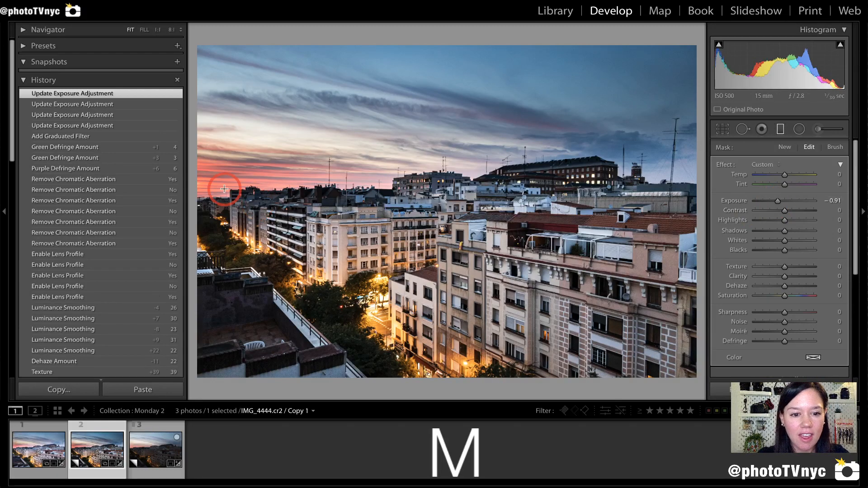
{"action": "mouse_move", "coordinate": [252, 144]}
{"action": "left_mouse_down"}
{"action": "mouse_move", "coordinate": [420, 190]}
{"action": "mouse_move", "coordinate": [200, 155]}
{"action": "mouse_move", "coordinate": [199, 145]}
{"action": "left_mouse_up"}
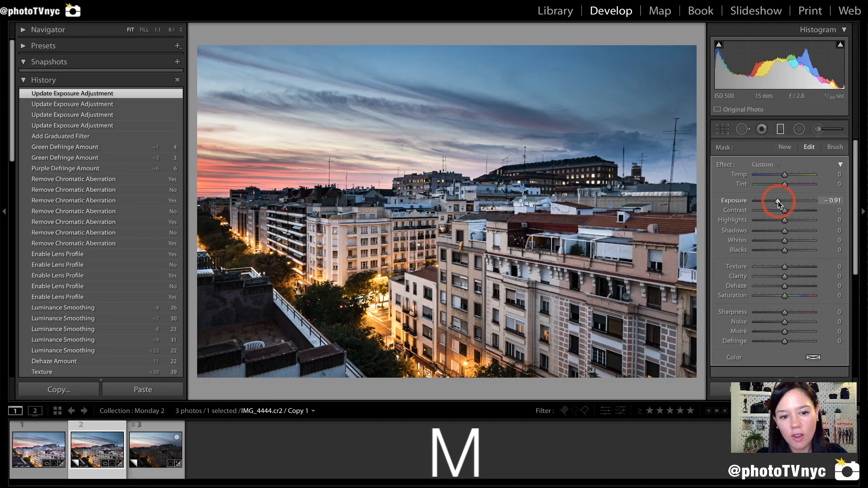
{"action": "left_click_drag", "start_coordinate": [777, 200], "coordinate": [779, 201]}
{"action": "left_click", "coordinate": [560, 180]}
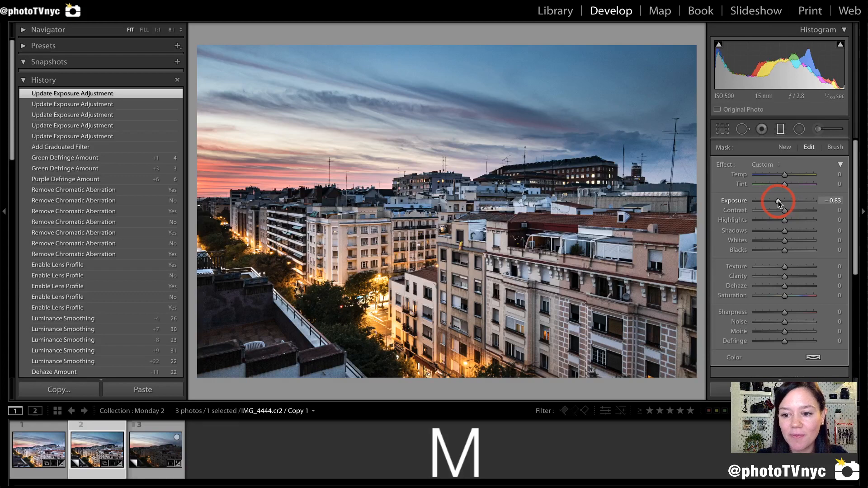
{"action": "left_click_drag", "start_coordinate": [778, 200], "coordinate": [780, 223]}
{"action": "left_click", "coordinate": [783, 221]}
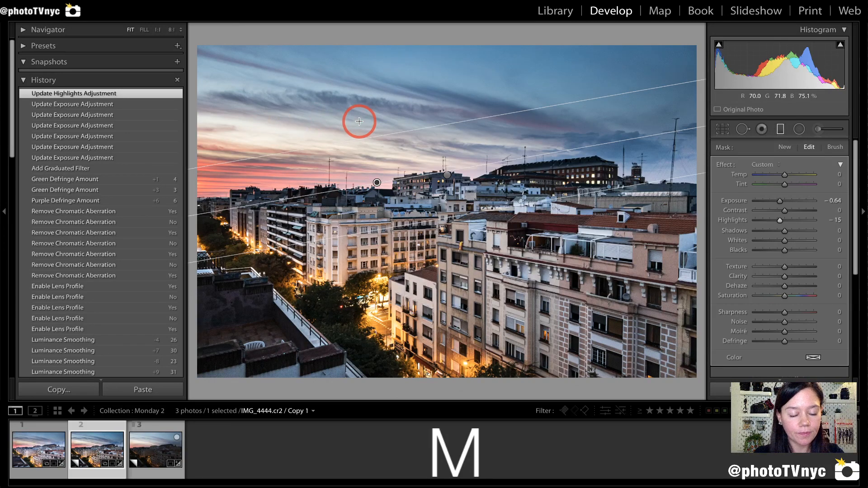
{"action": "left_click_drag", "start_coordinate": [357, 121], "coordinate": [214, 104]}
{"action": "mouse_move", "coordinate": [254, 152]}
{"action": "left_mouse_down"}
{"action": "mouse_move", "coordinate": [421, 175]}
{"action": "mouse_move", "coordinate": [367, 118]}
{"action": "mouse_move", "coordinate": [245, 102]}
{"action": "left_mouse_up"}
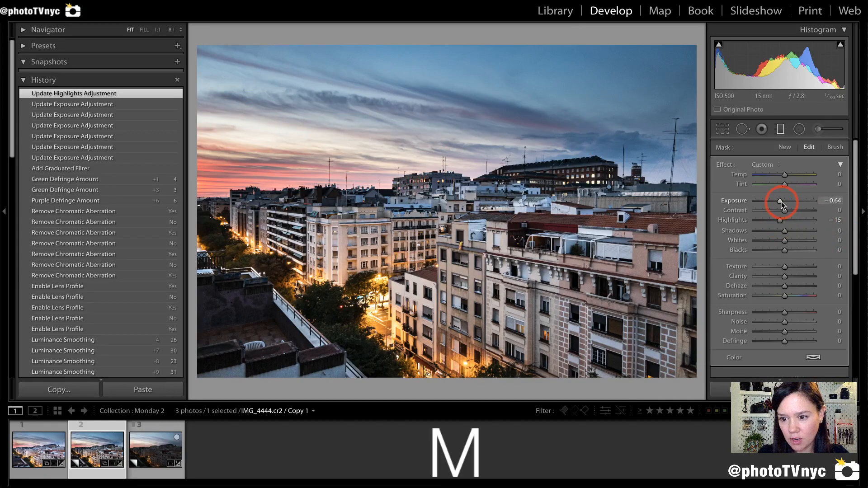
{"action": "left_click_drag", "start_coordinate": [780, 201], "coordinate": [780, 201]}
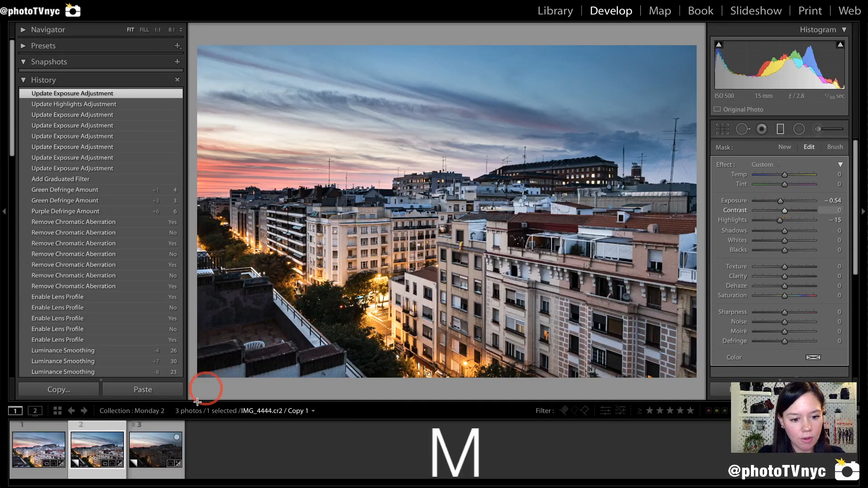
- Compare the edited cityscape with the unedited virtual copy, return to the edited copy, and close the graduated filter
{"action": "left_click", "coordinate": [157, 454]}
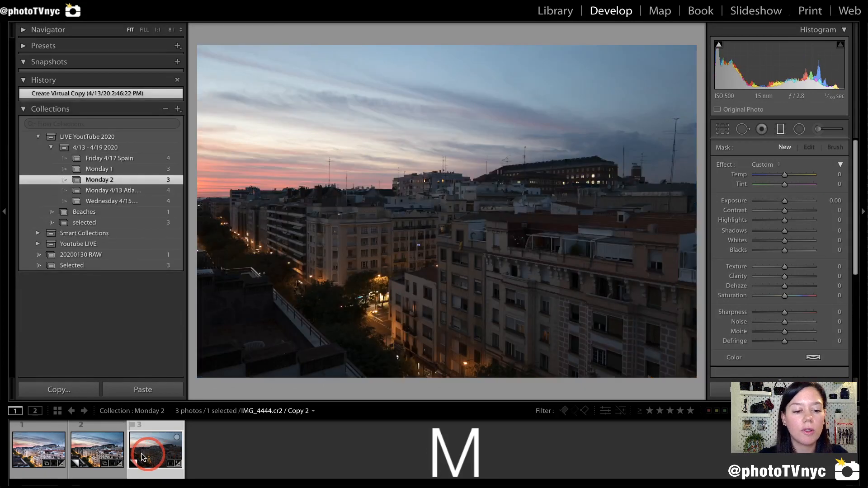
{"action": "left_click", "coordinate": [94, 453]}
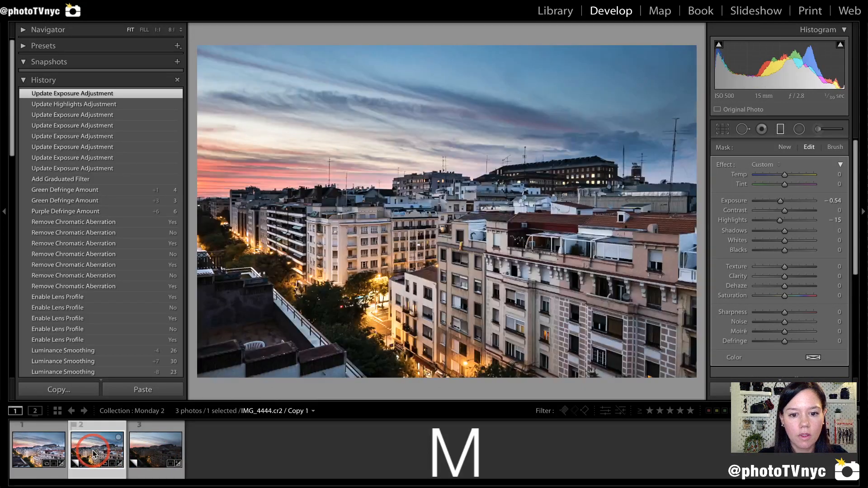
{"action": "left_click", "coordinate": [148, 447]}
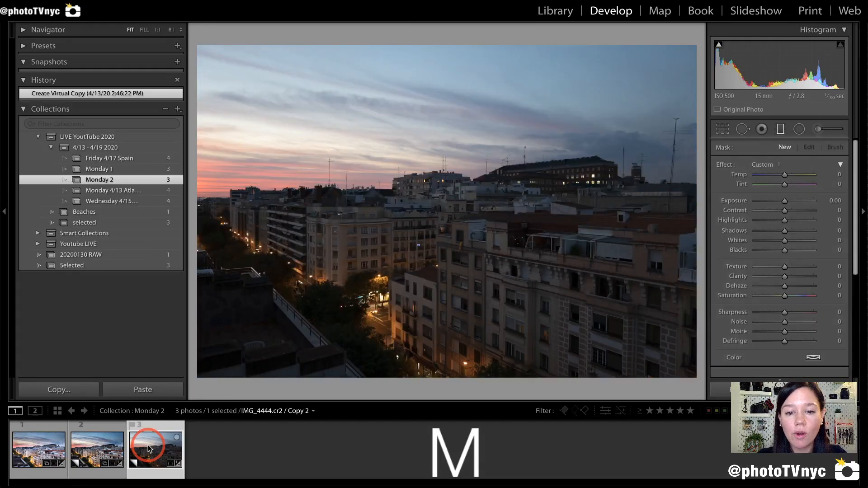
{"action": "left_click", "coordinate": [97, 451]}
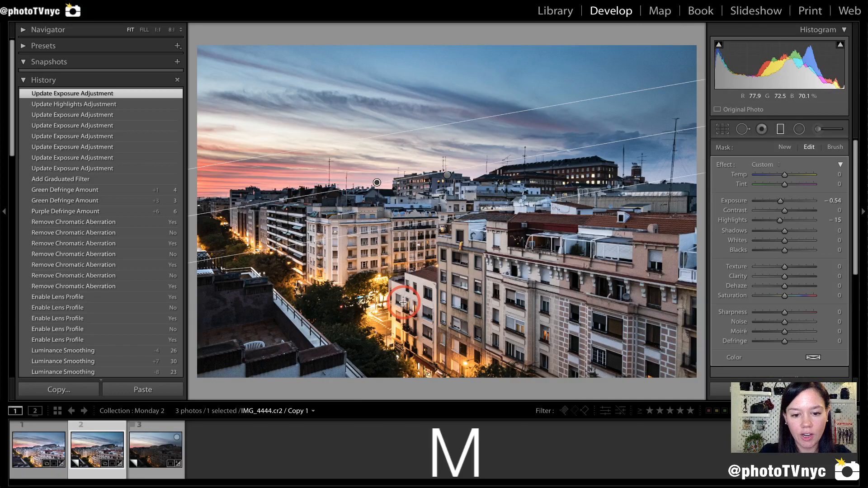
{"action": "key", "text": "m"}
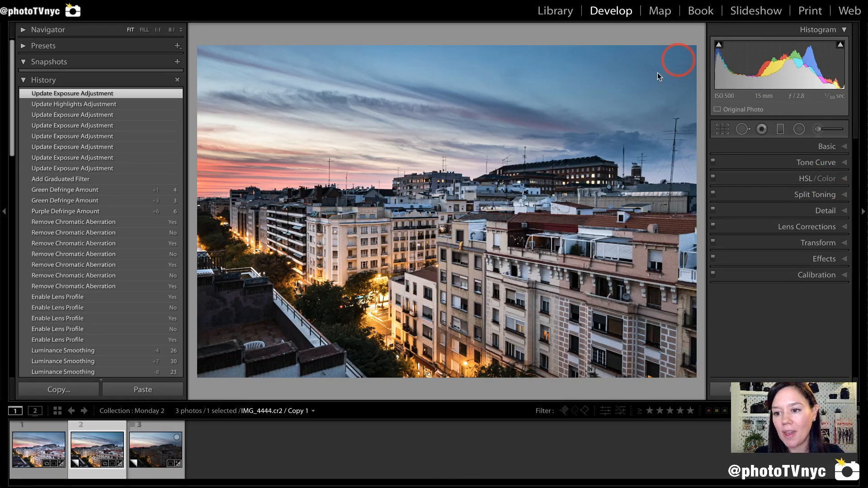
- Try Temp values from 4,992 up to about 17,000 on the edited copy, and reset the temperature to 6,900
{"action": "left_click", "coordinate": [825, 148]}
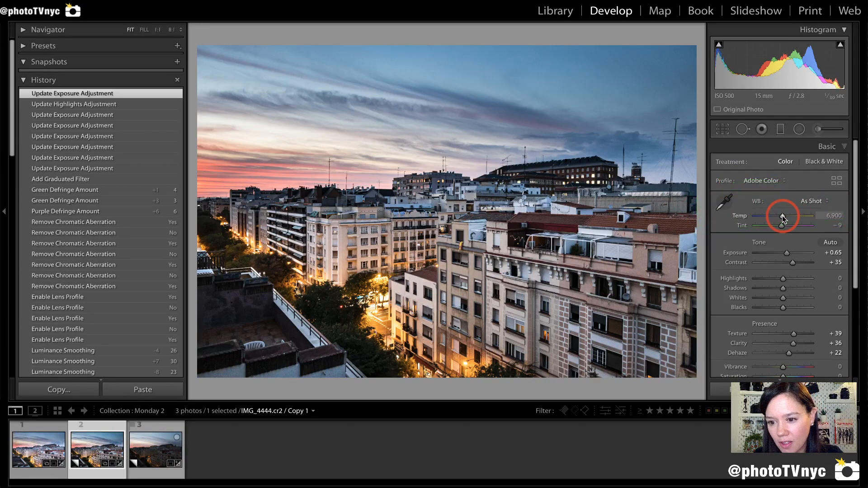
{"action": "left_click_drag", "start_coordinate": [782, 216], "coordinate": [772, 214]}
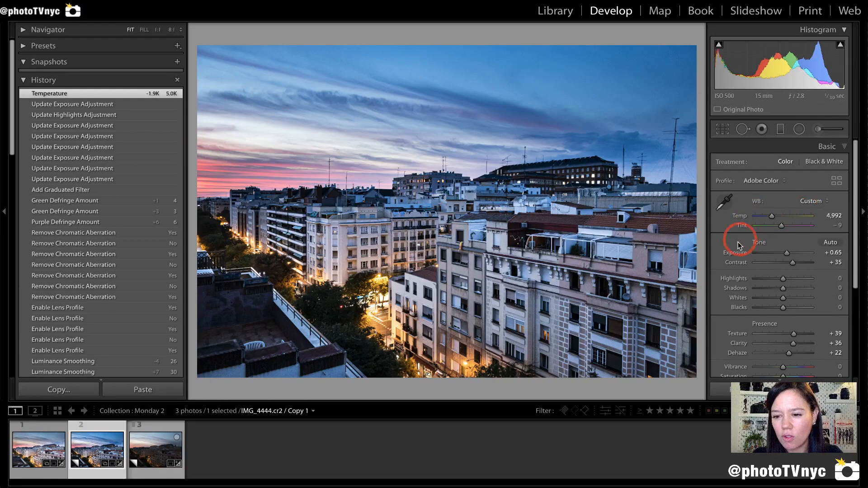
{"action": "left_click", "coordinate": [783, 216]}
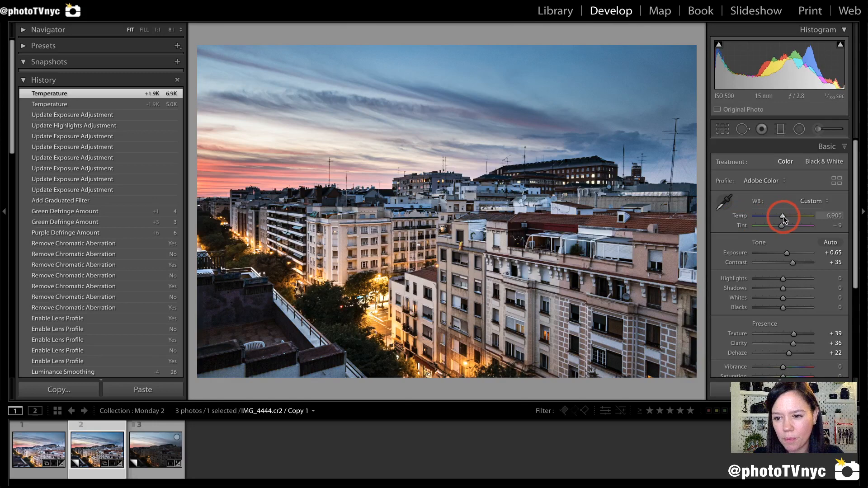
{"action": "left_click_drag", "start_coordinate": [783, 216], "coordinate": [785, 215]}
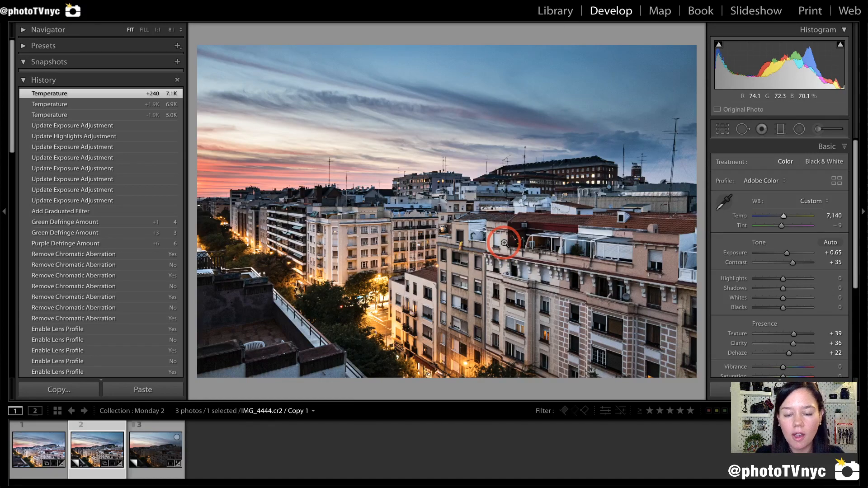
{"action": "double_click", "coordinate": [741, 219]}
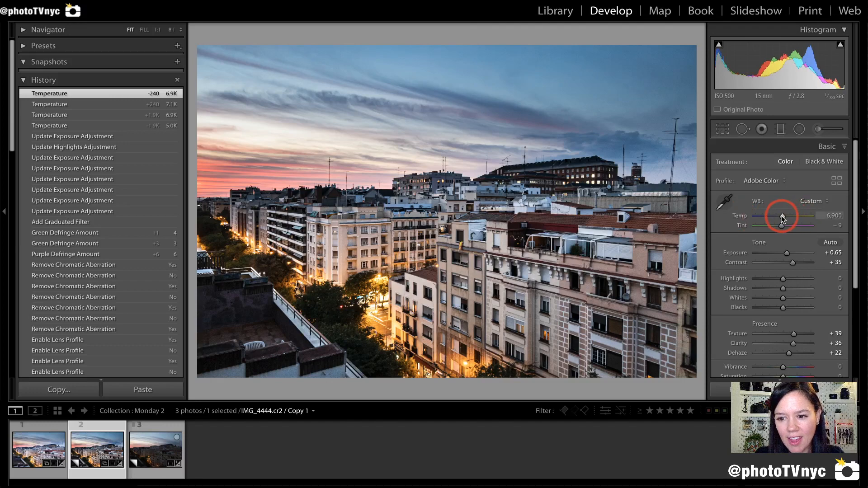
{"action": "left_click_drag", "start_coordinate": [782, 216], "coordinate": [788, 216]}
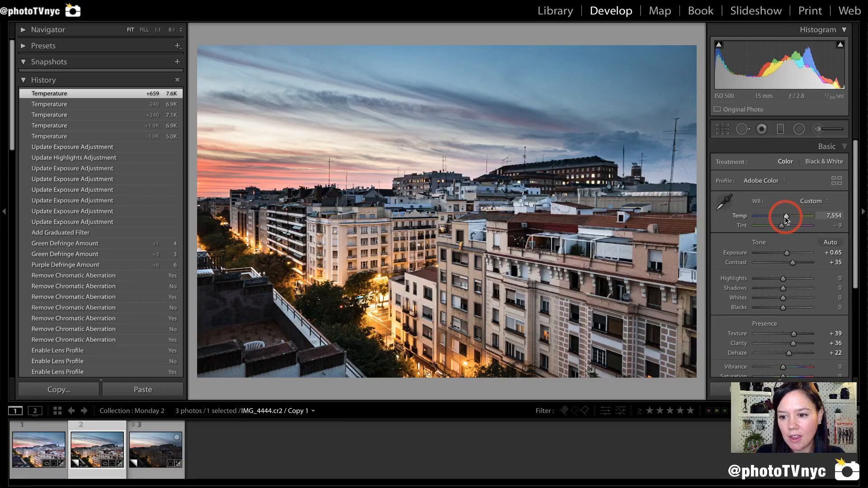
{"action": "left_click_drag", "start_coordinate": [799, 218], "coordinate": [801, 219]}
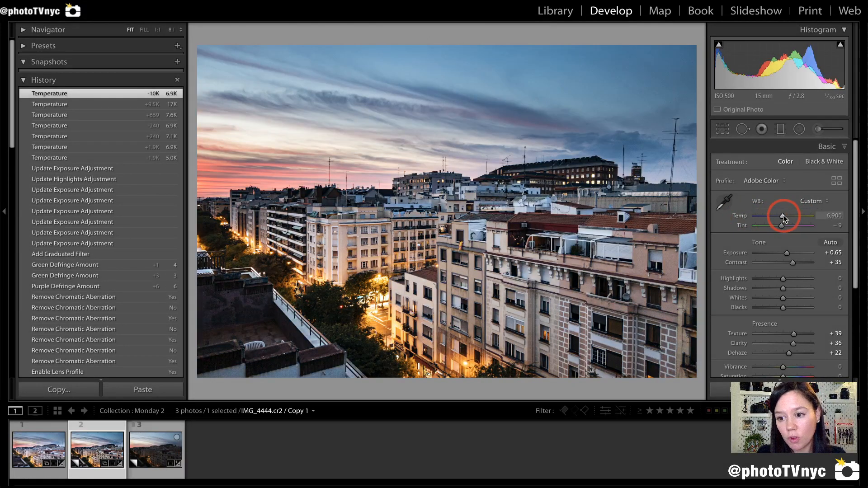
- Warm and brighten the photo slightly by setting Temp to 7,545 and Exposure to +0.80
{"action": "left_click_drag", "start_coordinate": [783, 216], "coordinate": [790, 218]}
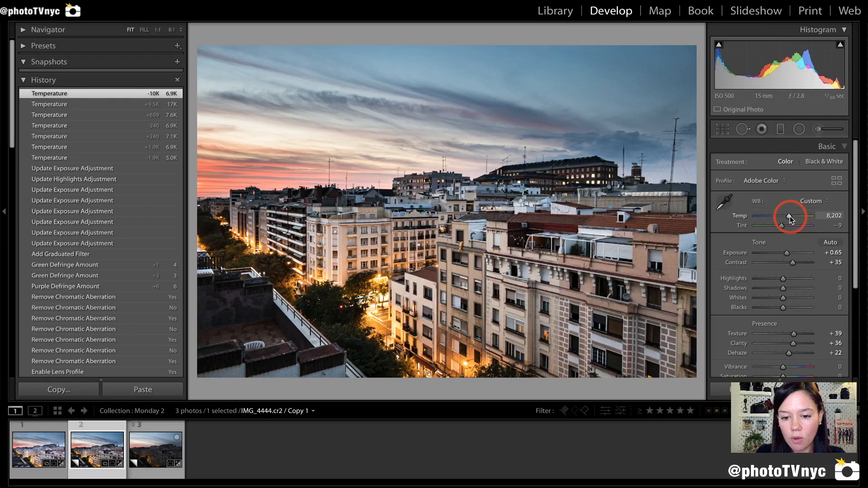
{"action": "left_click_drag", "start_coordinate": [788, 216], "coordinate": [787, 216]}
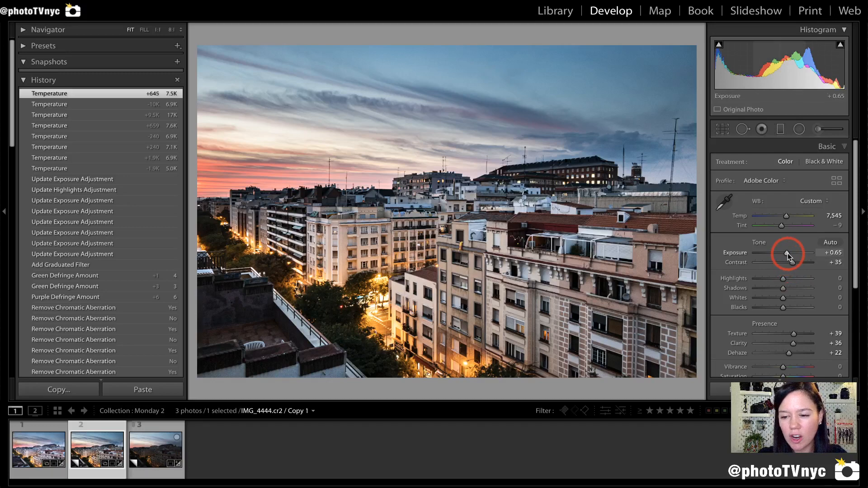
{"action": "left_click_drag", "start_coordinate": [787, 253], "coordinate": [788, 254]}
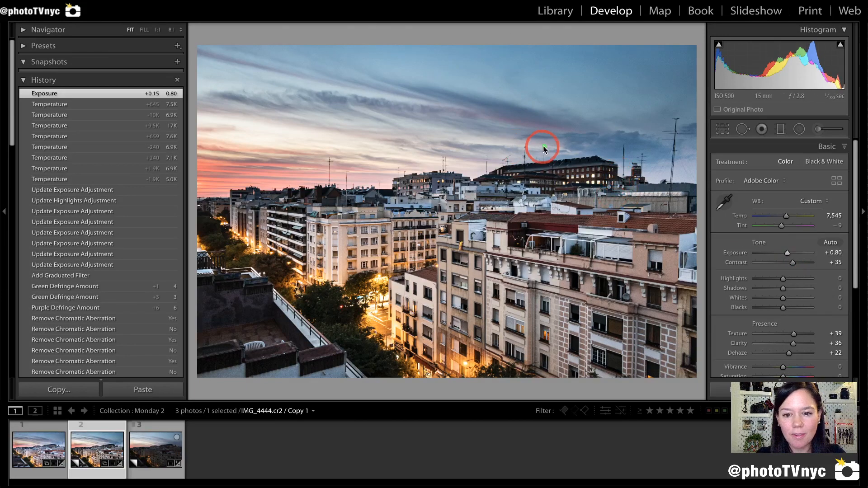
{"action": "mouse_move", "coordinate": [593, 150]}
{"action": "left_mouse_down"}
{"action": "mouse_move", "coordinate": [547, 143]}
{"action": "mouse_move", "coordinate": [470, 167]}
{"action": "mouse_move", "coordinate": [465, 196]}
{"action": "mouse_move", "coordinate": [606, 205]}
{"action": "mouse_move", "coordinate": [633, 184]}
{"action": "mouse_move", "coordinate": [622, 132]}
{"action": "mouse_move", "coordinate": [562, 128]}
{"action": "mouse_move", "coordinate": [514, 145]}
{"action": "mouse_move", "coordinate": [476, 169]}
{"action": "mouse_move", "coordinate": [466, 193]}
{"action": "mouse_move", "coordinate": [560, 209]}
{"action": "mouse_move", "coordinate": [622, 206]}
{"action": "mouse_move", "coordinate": [641, 154]}
{"action": "mouse_move", "coordinate": [563, 119]}
{"action": "mouse_move", "coordinate": [484, 141]}
{"action": "left_mouse_up"}
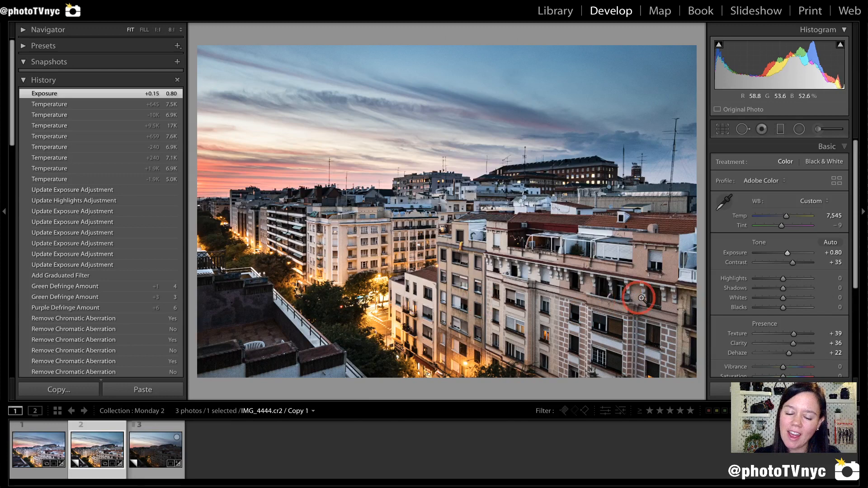
{"action": "key", "text": "ctrl+a"}
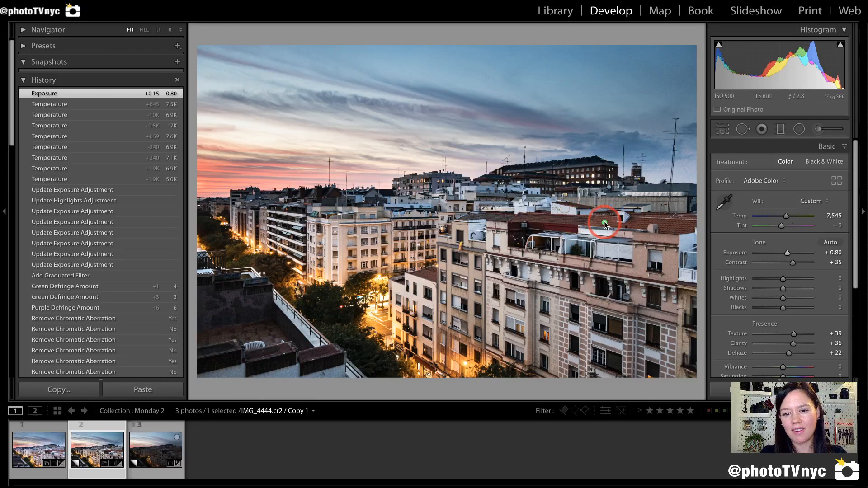
{"action": "mouse_move", "coordinate": [603, 221]}
{"action": "left_mouse_down"}
{"action": "mouse_move", "coordinate": [452, 199]}
{"action": "mouse_move", "coordinate": [413, 340]}
{"action": "mouse_move", "coordinate": [591, 369]}
{"action": "mouse_move", "coordinate": [629, 235]}
{"action": "mouse_move", "coordinate": [519, 187]}
{"action": "mouse_move", "coordinate": [412, 284]}
{"action": "mouse_move", "coordinate": [621, 388]}
{"action": "mouse_move", "coordinate": [559, 180]}
{"action": "left_mouse_up"}
{"action": "left_click_drag", "start_coordinate": [420, 60], "coordinate": [420, 398]}
{"action": "mouse_move", "coordinate": [211, 195]}
{"action": "left_mouse_down"}
{"action": "mouse_move", "coordinate": [609, 197]}
{"action": "mouse_move", "coordinate": [621, 209]}
{"action": "mouse_move", "coordinate": [467, 217]}
{"action": "mouse_move", "coordinate": [439, 284]}
{"action": "mouse_move", "coordinate": [521, 354]}
{"action": "mouse_move", "coordinate": [586, 354]}
{"action": "mouse_move", "coordinate": [652, 298]}
{"action": "mouse_move", "coordinate": [644, 229]}
{"action": "mouse_move", "coordinate": [560, 196]}
{"action": "mouse_move", "coordinate": [475, 218]}
{"action": "mouse_move", "coordinate": [489, 349]}
{"action": "mouse_move", "coordinate": [609, 356]}
{"action": "mouse_move", "coordinate": [614, 185]}
{"action": "mouse_move", "coordinate": [447, 272]}
{"action": "mouse_move", "coordinate": [633, 335]}
{"action": "mouse_move", "coordinate": [440, 276]}
{"action": "mouse_move", "coordinate": [546, 252]}
{"action": "mouse_move", "coordinate": [666, 244]}
{"action": "mouse_move", "coordinate": [588, 321]}
{"action": "mouse_move", "coordinate": [456, 350]}
{"action": "mouse_move", "coordinate": [567, 290]}
{"action": "left_mouse_up"}
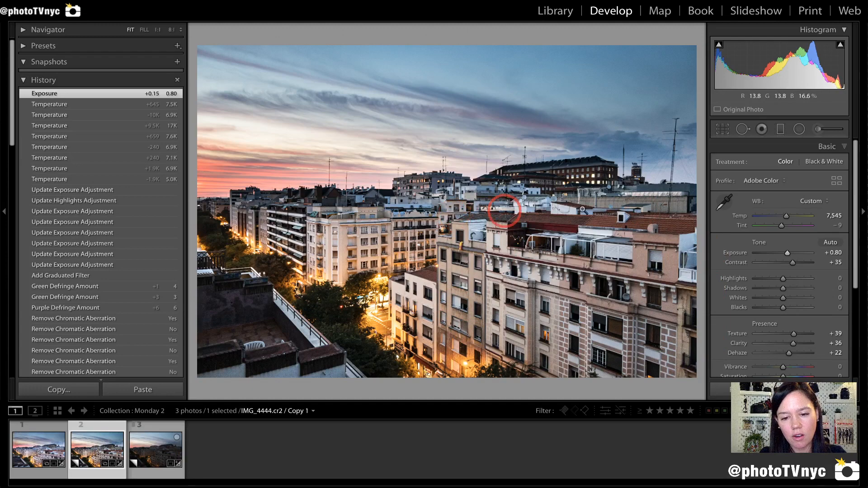
{"action": "left_click", "coordinate": [548, 305]}
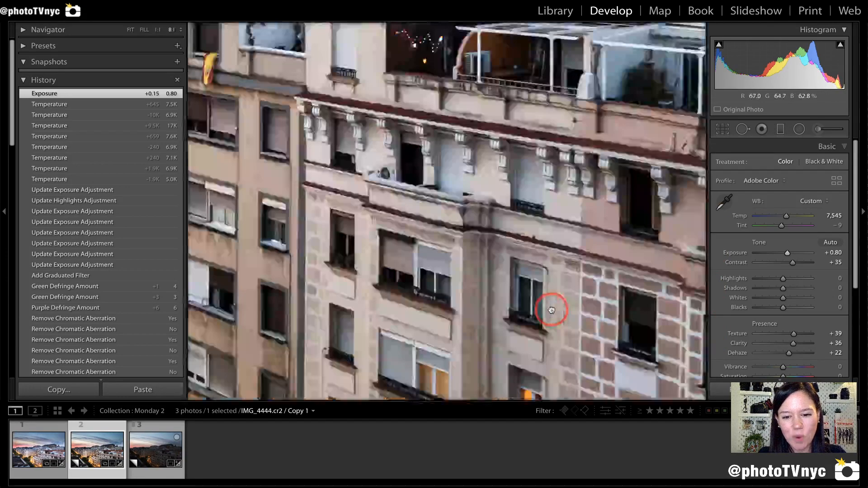
{"action": "left_click", "coordinate": [544, 308]}
{"action": "mouse_move", "coordinate": [548, 316]}
{"action": "left_mouse_down"}
{"action": "mouse_move", "coordinate": [442, 280]}
{"action": "mouse_move", "coordinate": [290, 199]}
{"action": "mouse_move", "coordinate": [290, 223]}
{"action": "mouse_move", "coordinate": [284, 207]}
{"action": "mouse_move", "coordinate": [357, 203]}
{"action": "left_mouse_up"}
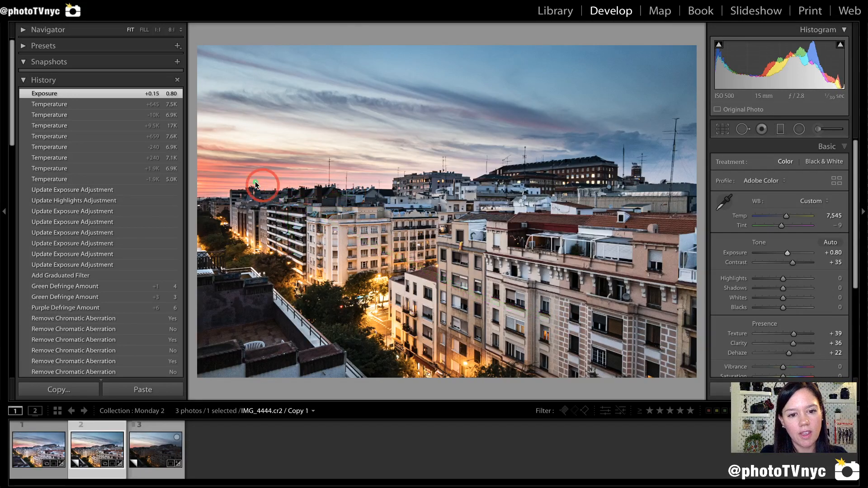
{"action": "mouse_move", "coordinate": [244, 176]}
{"action": "left_mouse_down"}
{"action": "mouse_move", "coordinate": [355, 138]}
{"action": "mouse_move", "coordinate": [415, 136]}
{"action": "mouse_move", "coordinate": [505, 207]}
{"action": "mouse_move", "coordinate": [491, 199]}
{"action": "mouse_move", "coordinate": [521, 204]}
{"action": "mouse_move", "coordinate": [527, 174]}
{"action": "left_mouse_up"}
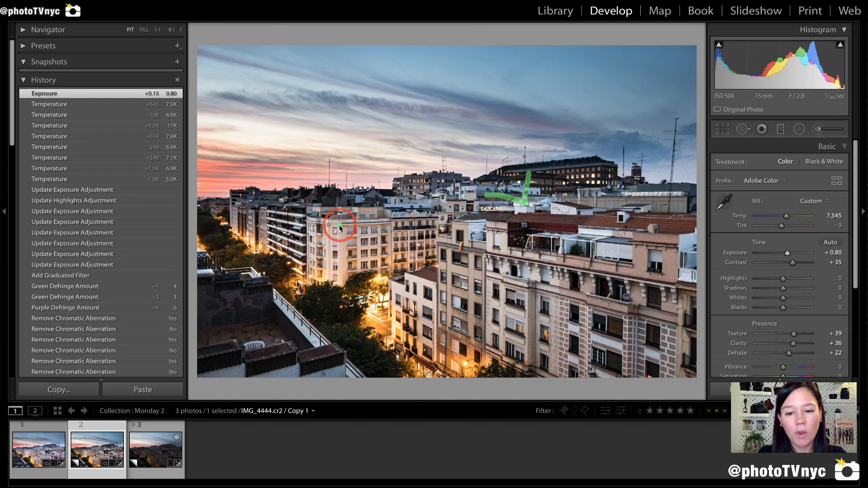
{"action": "mouse_move", "coordinate": [585, 312]}
{"action": "left_mouse_down"}
{"action": "mouse_move", "coordinate": [475, 228]}
{"action": "mouse_move", "coordinate": [519, 390]}
{"action": "mouse_move", "coordinate": [608, 224]}
{"action": "mouse_move", "coordinate": [528, 320]}
{"action": "mouse_move", "coordinate": [475, 280]}
{"action": "mouse_move", "coordinate": [509, 295]}
{"action": "mouse_move", "coordinate": [418, 197]}
{"action": "mouse_move", "coordinate": [273, 156]}
{"action": "mouse_move", "coordinate": [316, 143]}
{"action": "left_mouse_up"}
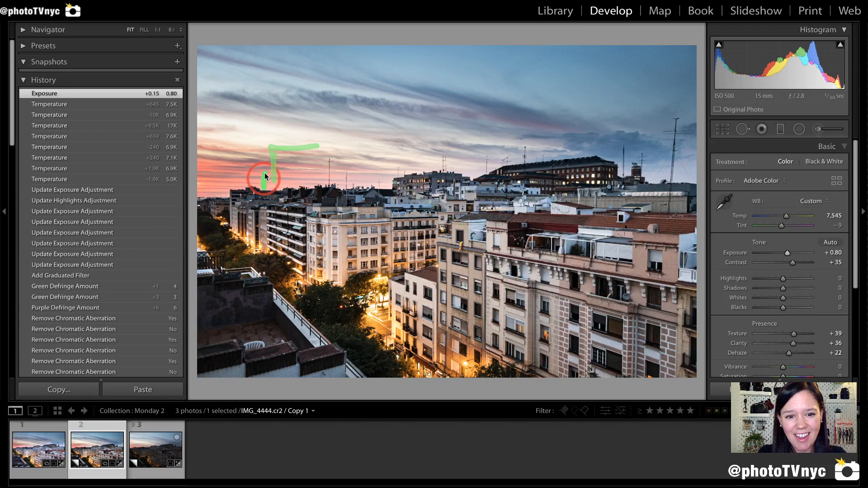
{"action": "mouse_move", "coordinate": [264, 178]}
{"action": "left_mouse_down"}
{"action": "mouse_move", "coordinate": [459, 128]}
{"action": "mouse_move", "coordinate": [505, 163]}
{"action": "mouse_move", "coordinate": [515, 160]}
{"action": "mouse_move", "coordinate": [513, 133]}
{"action": "mouse_move", "coordinate": [558, 136]}
{"action": "mouse_move", "coordinate": [468, 141]}
{"action": "mouse_move", "coordinate": [467, 203]}
{"action": "mouse_move", "coordinate": [622, 207]}
{"action": "mouse_move", "coordinate": [644, 176]}
{"action": "mouse_move", "coordinate": [498, 131]}
{"action": "left_mouse_up"}
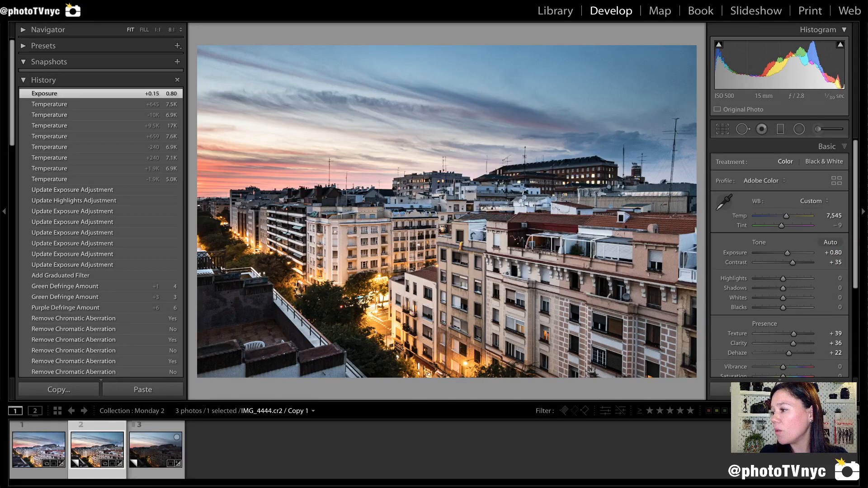
- Activate the Adjustment Brush for a new selective adjustment on the edited cityscape
{"action": "key", "text": "k"}
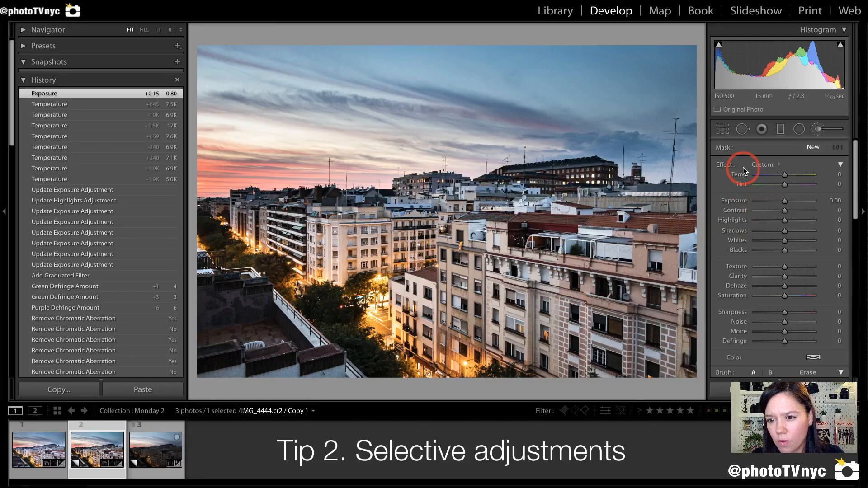
{"action": "mouse_move", "coordinate": [738, 161]}
{"action": "left_mouse_down"}
{"action": "mouse_move", "coordinate": [704, 163]}
{"action": "mouse_move", "coordinate": [749, 166]}
{"action": "mouse_move", "coordinate": [704, 166]}
{"action": "mouse_move", "coordinate": [750, 168]}
{"action": "left_mouse_up"}
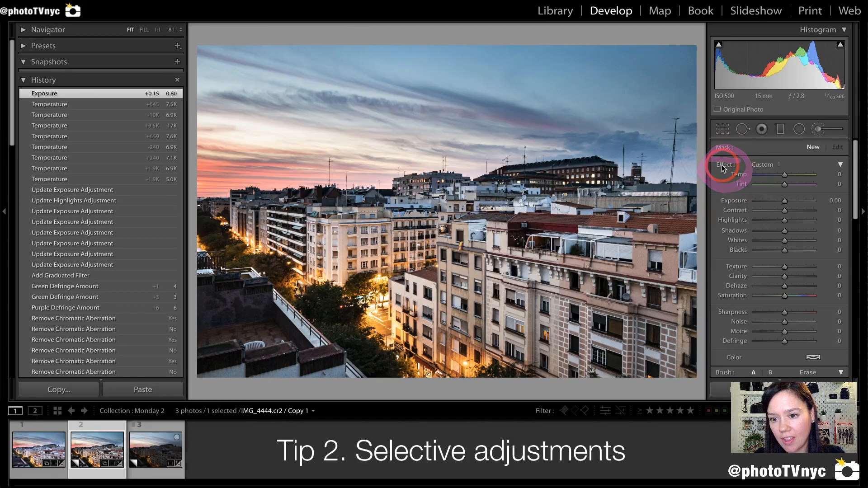
{"action": "mouse_move", "coordinate": [775, 166]}
{"action": "left_mouse_down"}
{"action": "mouse_move", "coordinate": [779, 373]}
{"action": "mouse_move", "coordinate": [789, 360]}
{"action": "mouse_move", "coordinate": [796, 282]}
{"action": "mouse_move", "coordinate": [787, 186]}
{"action": "left_mouse_up"}
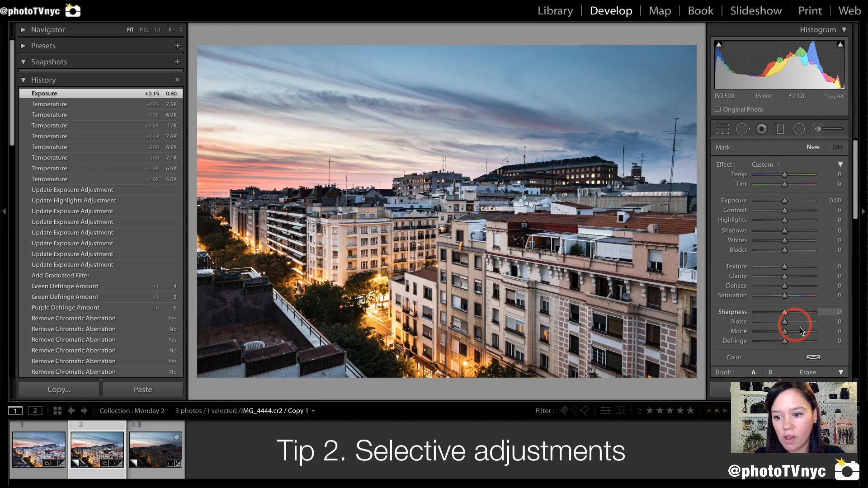
{"action": "mouse_move", "coordinate": [809, 345]}
{"action": "left_mouse_down"}
{"action": "mouse_move", "coordinate": [831, 347]}
{"action": "mouse_move", "coordinate": [786, 330]}
{"action": "left_mouse_up"}
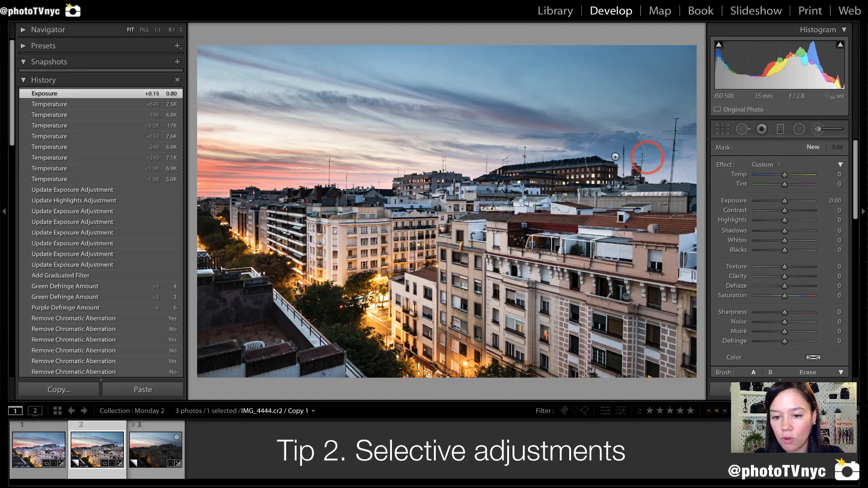
- Brighten the distant brick building with an Adjustment Brush stroke, using brush size 34.1 and Exposure 1.99, while viewing the photo at 1:1
{"action": "key", "text": "z"}
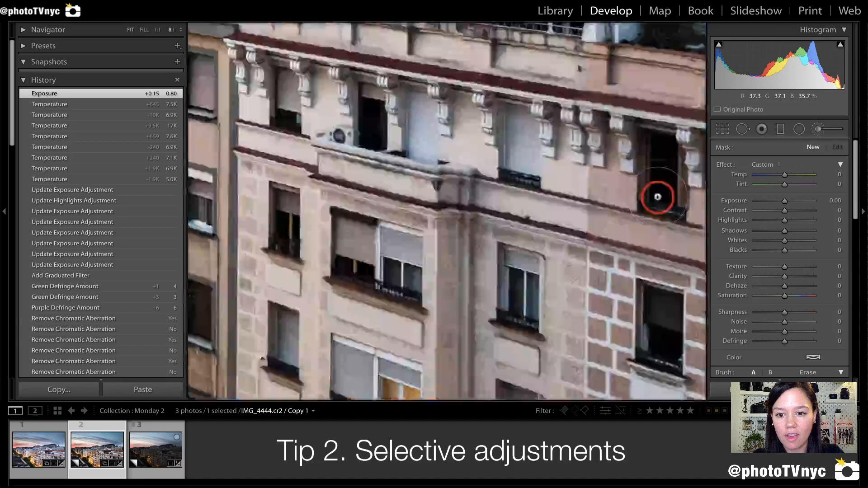
{"action": "key", "text": "z"}
{"action": "left_click", "coordinate": [176, 30]}
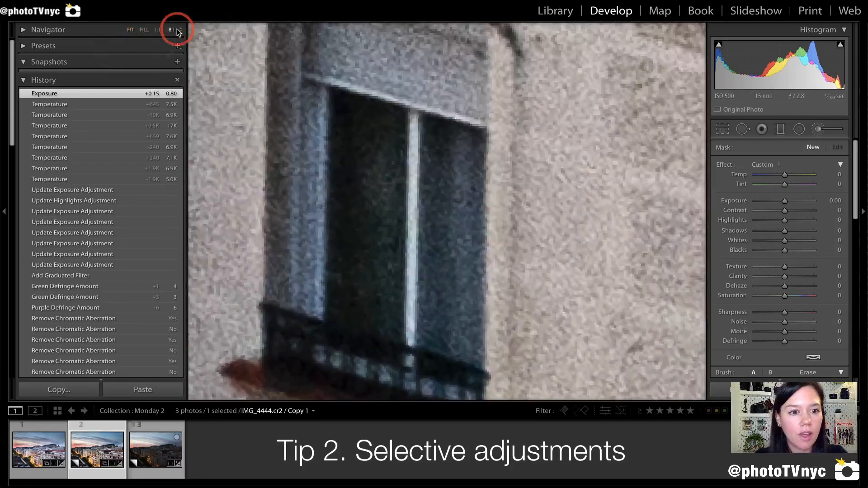
{"action": "left_click", "coordinate": [157, 30]}
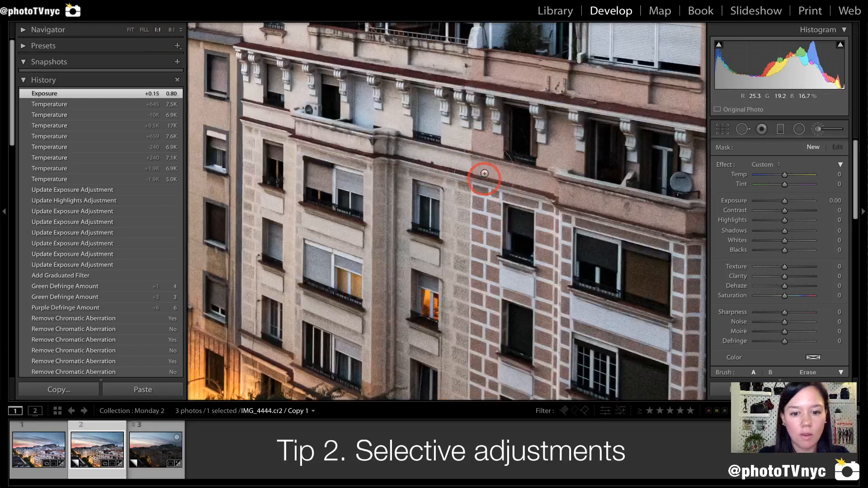
{"action": "mouse_move", "coordinate": [172, 24]}
{"action": "left_mouse_down"}
{"action": "mouse_move", "coordinate": [149, 32]}
{"action": "mouse_move", "coordinate": [176, 40]}
{"action": "left_mouse_up"}
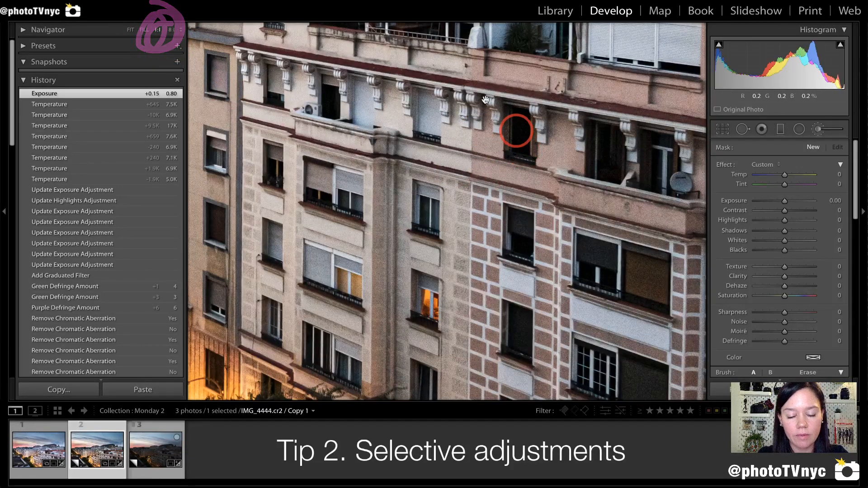
{"action": "left_click_drag", "start_coordinate": [516, 131], "coordinate": [515, 290]}
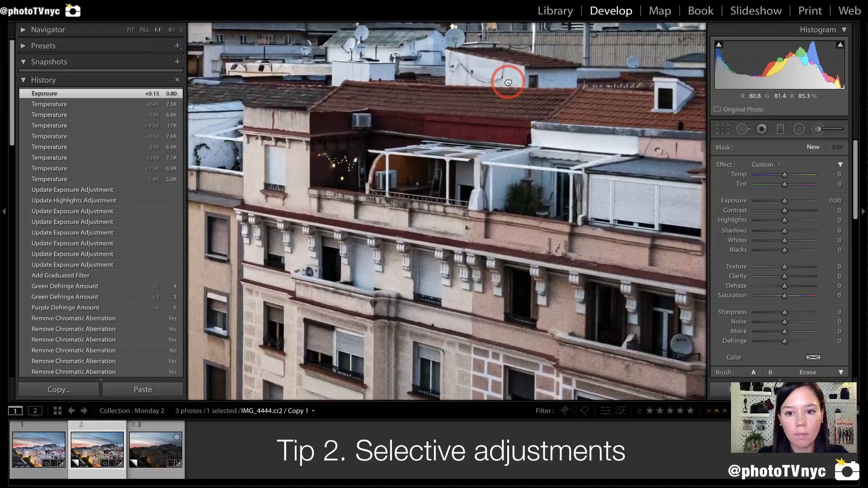
{"action": "left_click_drag", "start_coordinate": [508, 83], "coordinate": [517, 306]}
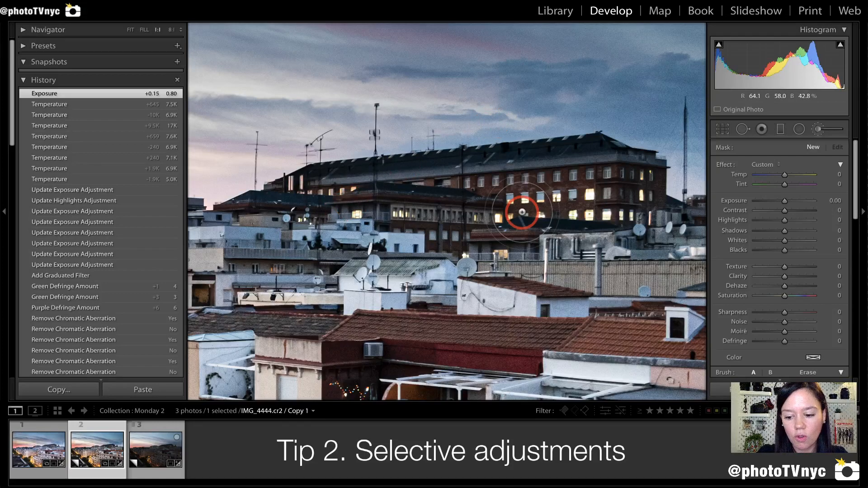
{"action": "scroll", "coordinate": [847, 364], "scroll_direction": "down", "scroll_amount": 2}
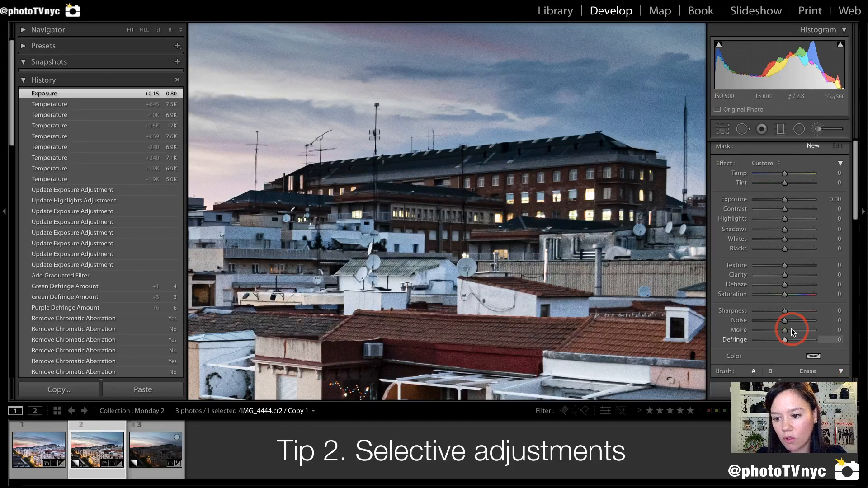
{"action": "scroll", "coordinate": [791, 329], "scroll_direction": "down", "scroll_amount": 2}
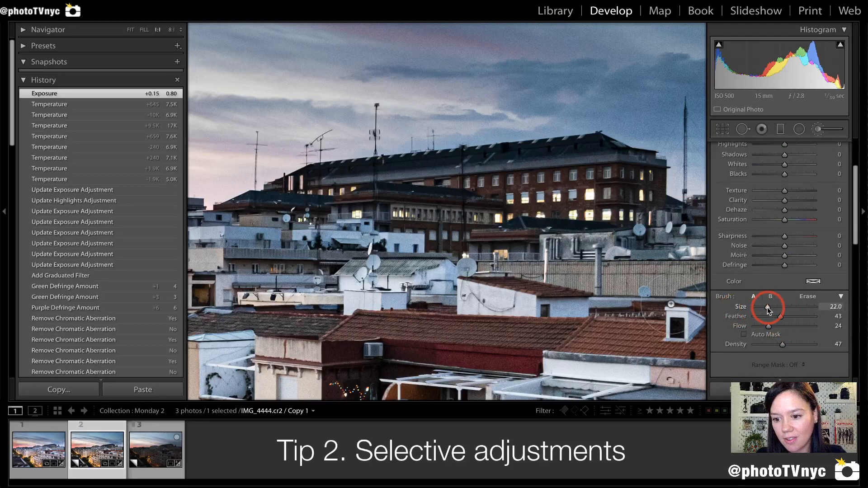
{"action": "left_click_drag", "start_coordinate": [767, 308], "coordinate": [775, 308]}
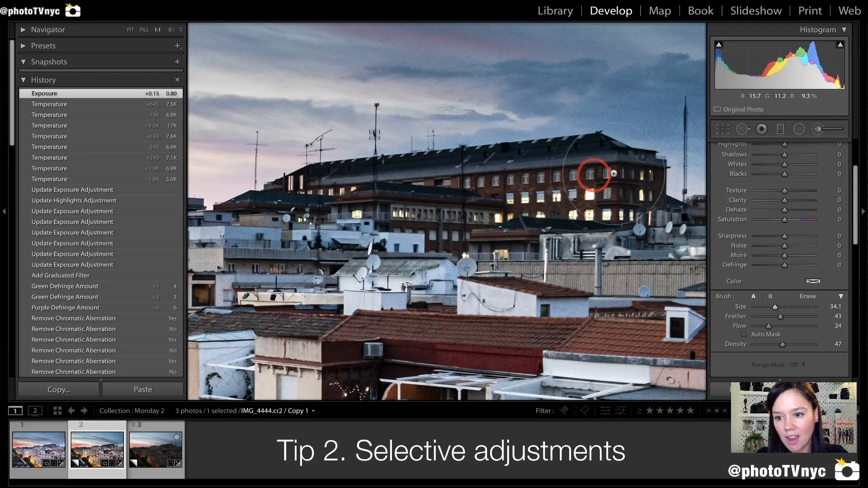
{"action": "scroll", "coordinate": [749, 187], "scroll_direction": "up", "scroll_amount": 4}
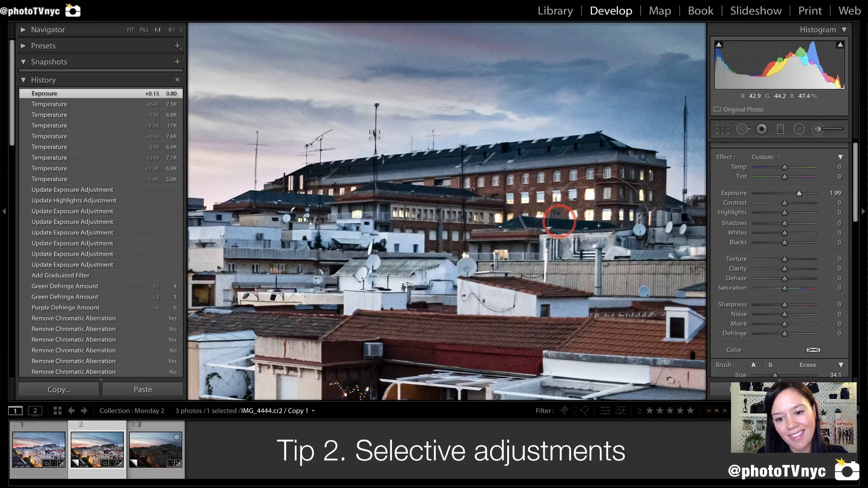
{"action": "left_click_drag", "start_coordinate": [472, 234], "coordinate": [466, 232]}
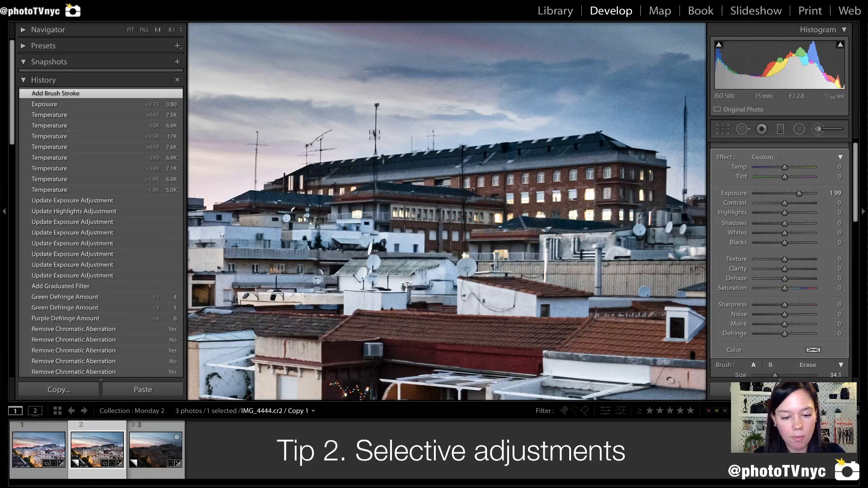
- Inspect the brushed building at 1:2 zoom with the History side hidden, and return to the view of the whole photo
{"action": "left_click", "coordinate": [180, 30]}
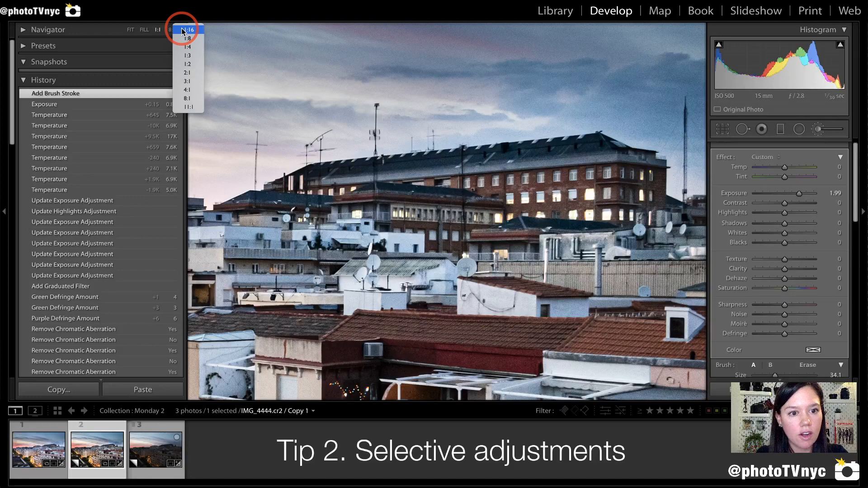
{"action": "left_click", "coordinate": [192, 64]}
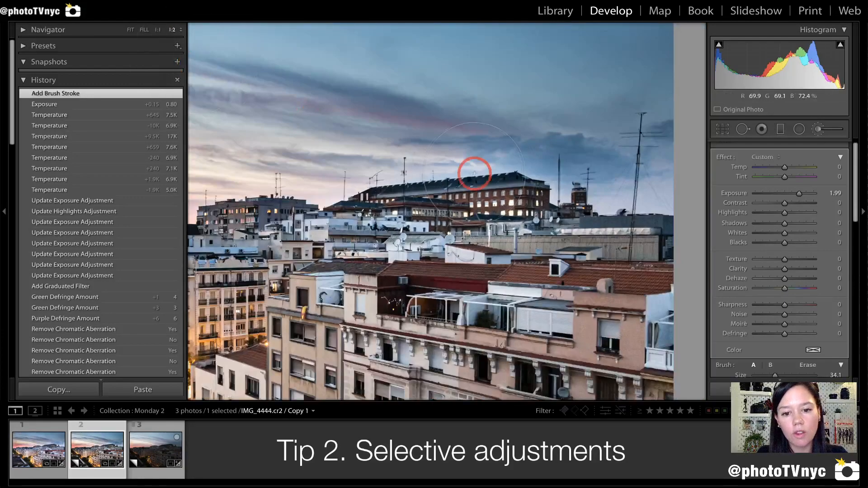
{"action": "left_click_drag", "start_coordinate": [388, 244], "coordinate": [439, 203]}
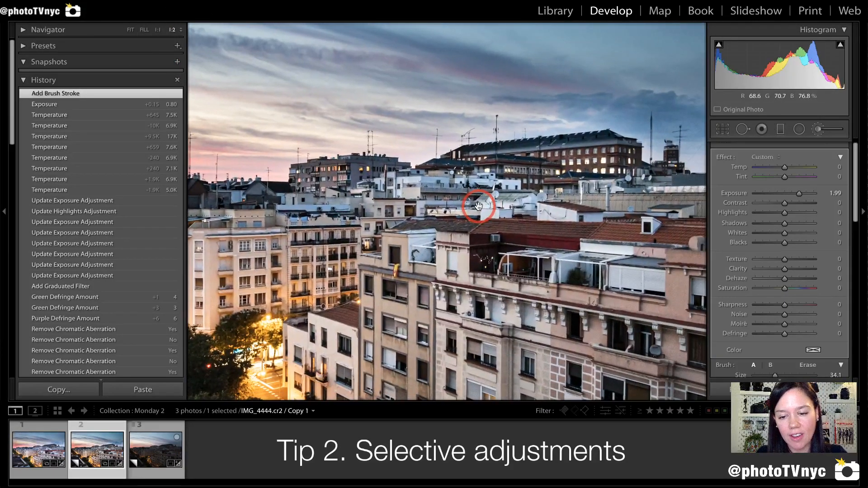
{"action": "left_click", "coordinate": [6, 202]}
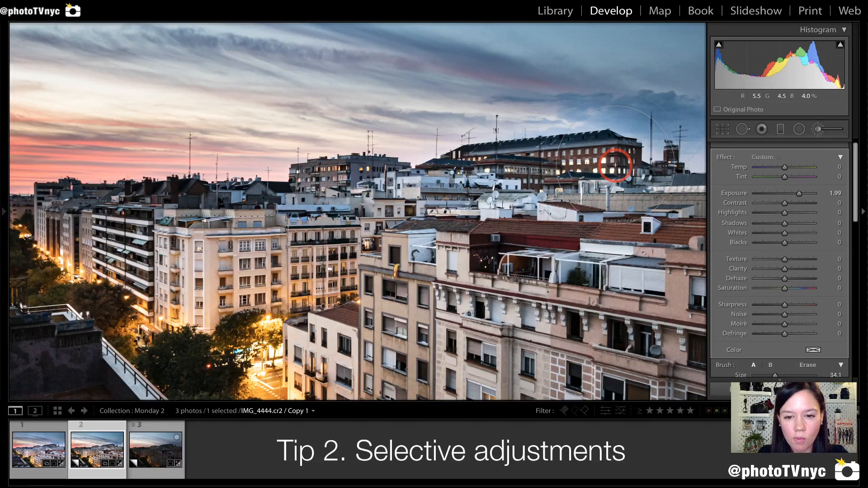
{"action": "left_click_drag", "start_coordinate": [636, 163], "coordinate": [552, 199]}
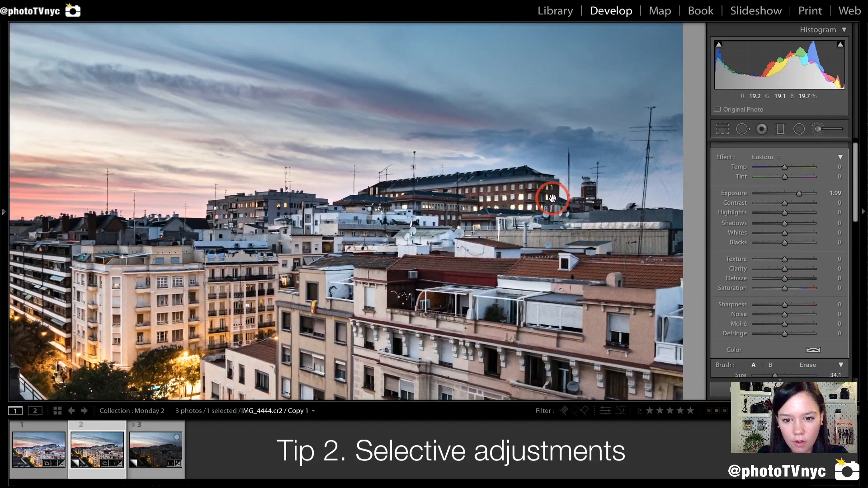
{"action": "left_click_drag", "start_coordinate": [486, 211], "coordinate": [570, 164]}
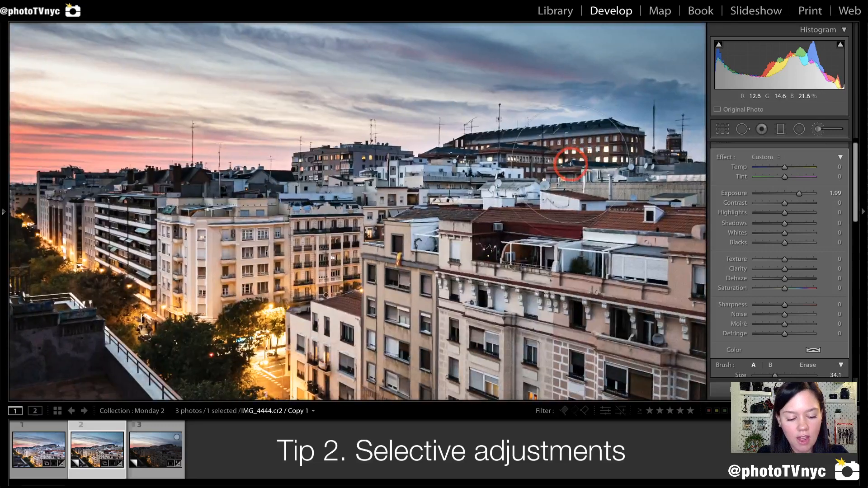
{"action": "left_click", "coordinate": [570, 164]}
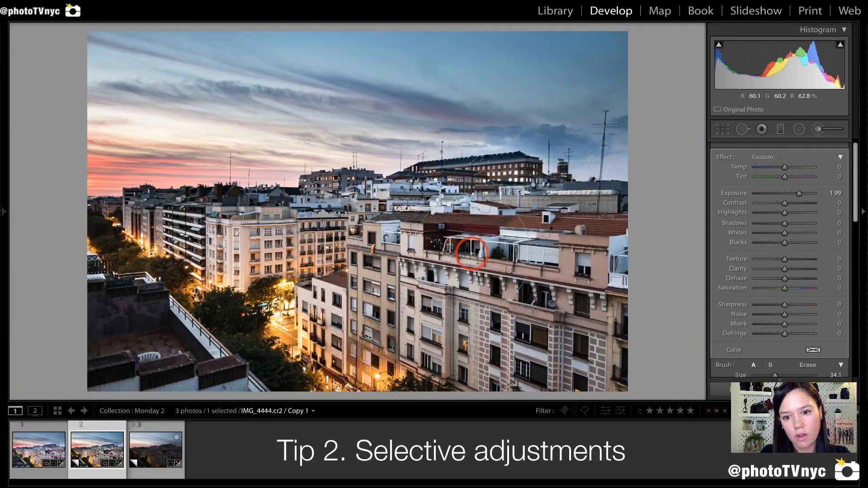
- Undo the last brush change and close the Adjustment Brush
{"action": "left_click", "coordinate": [636, 288]}
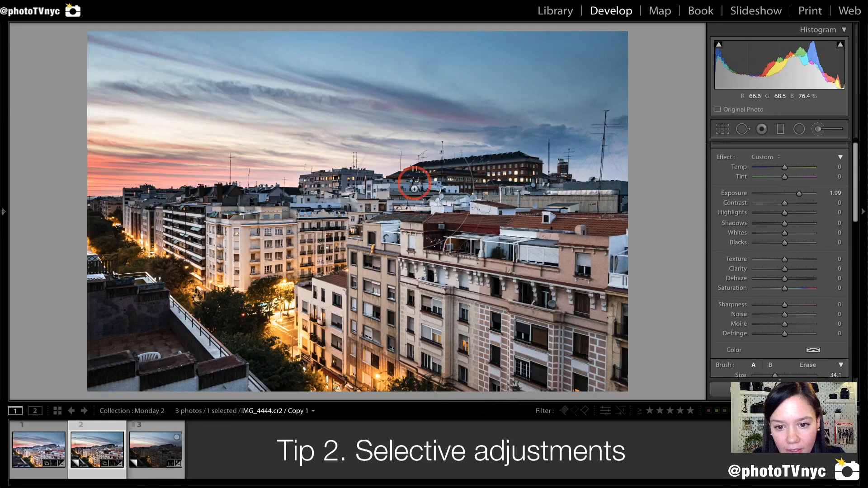
{"action": "key", "text": "ctrl+z"}
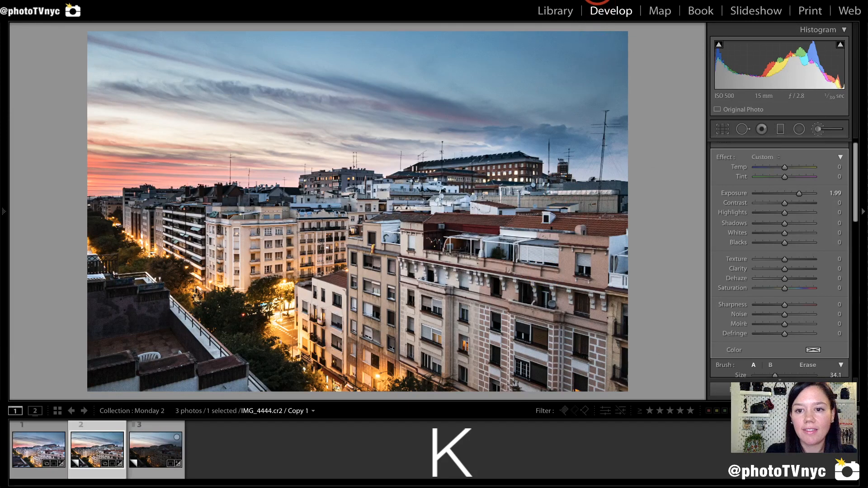
{"action": "key", "text": "k"}
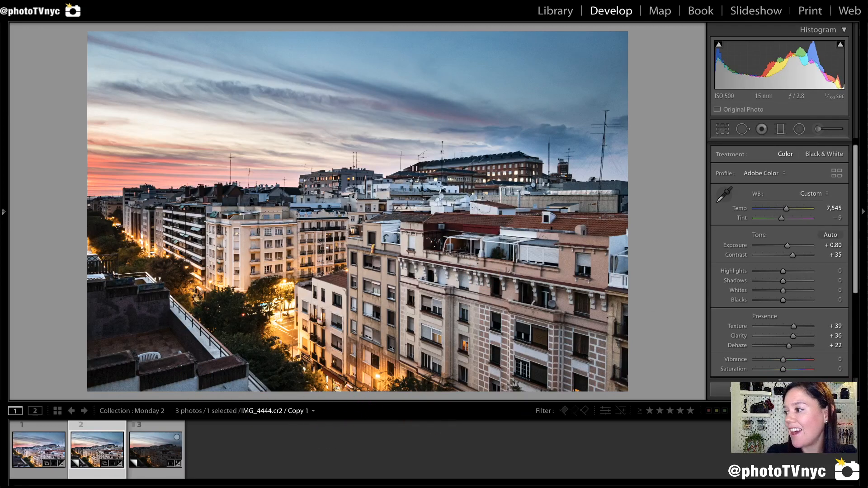
- Preview the edited cityscape full screen and with all panels hidden, and compare it with the unedited virtual copy
{"action": "key", "text": "f"}
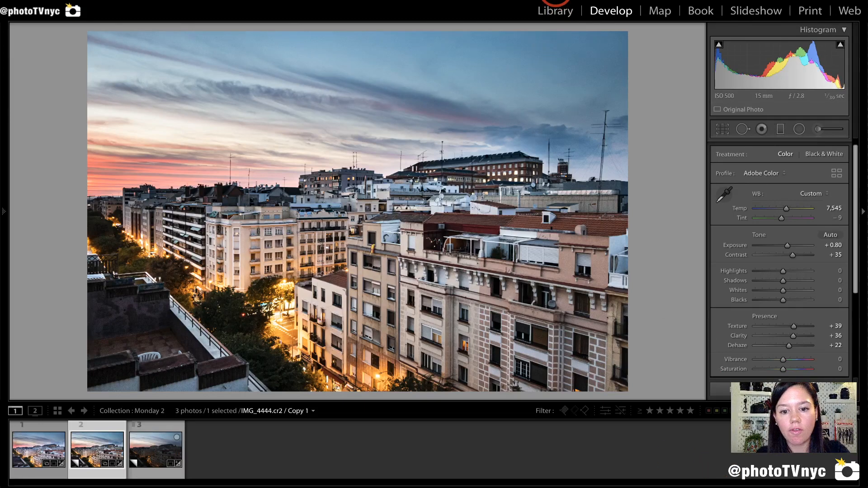
{"action": "key", "text": "f"}
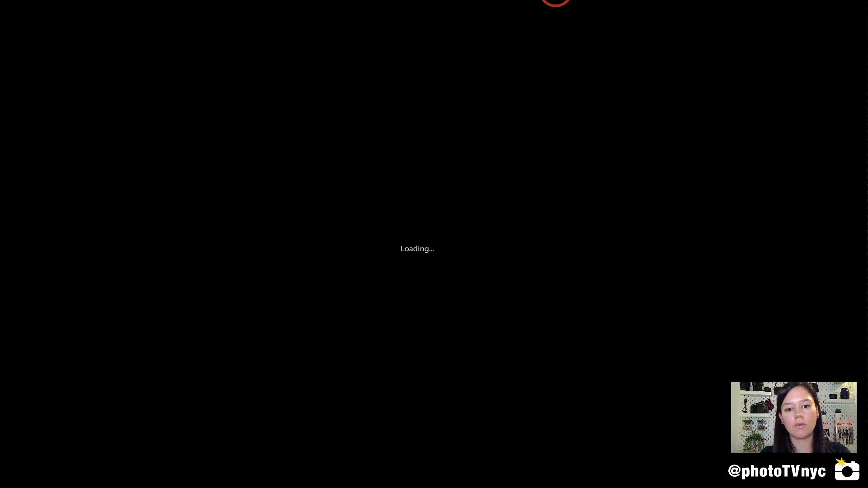
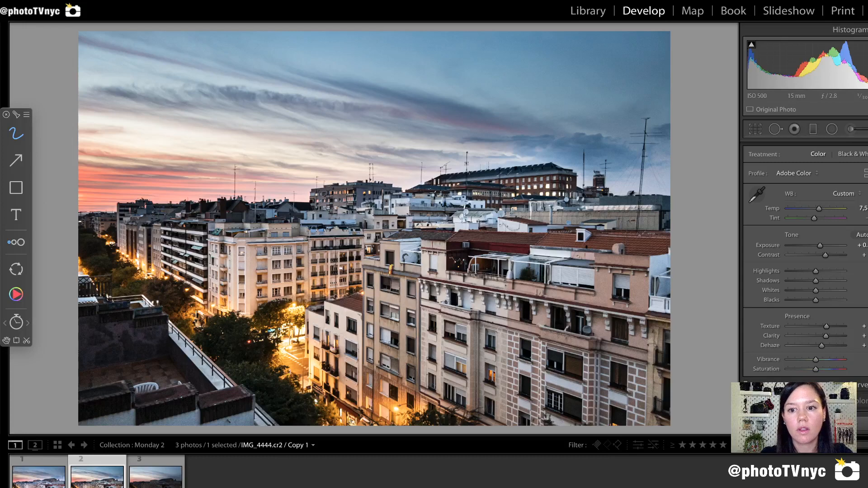
{"action": "key", "text": "shift+Tab"}
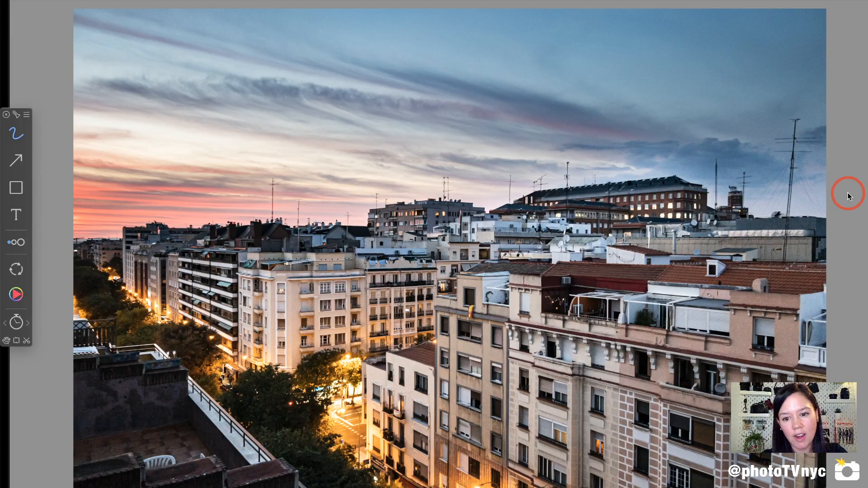
{"action": "key", "text": "shift+Tab"}
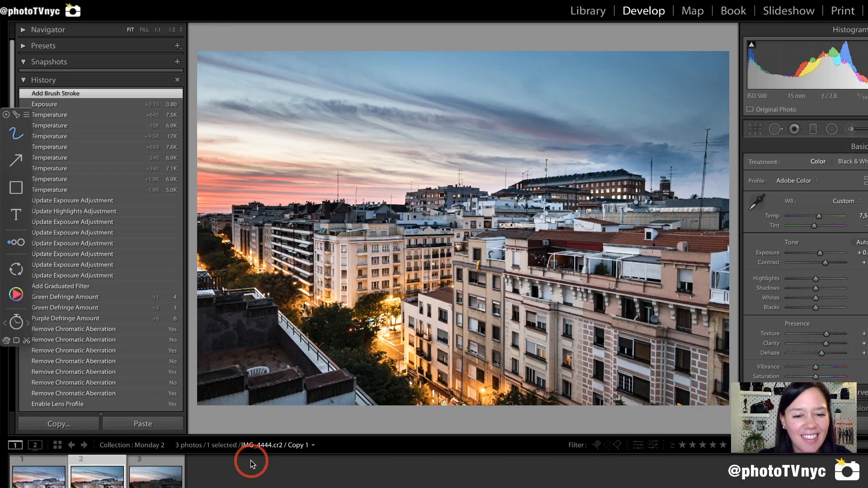
{"action": "left_click", "coordinate": [155, 484]}
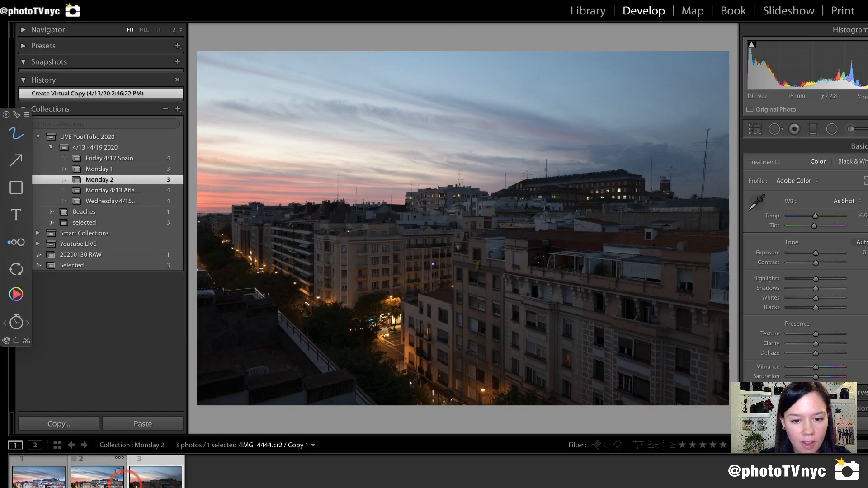
{"action": "left_click", "coordinate": [120, 483]}
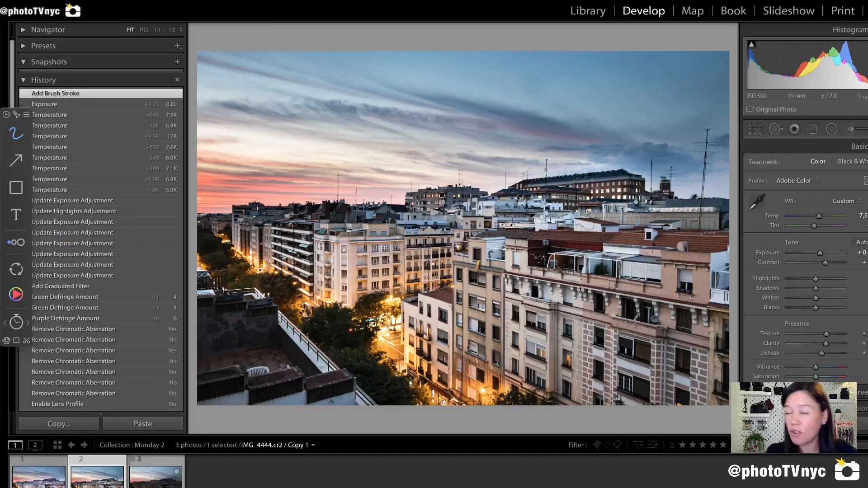
- Try a stronger Vibrance on the edited cityscape and settle on a value of +8
{"action": "left_click", "coordinate": [807, 279]}
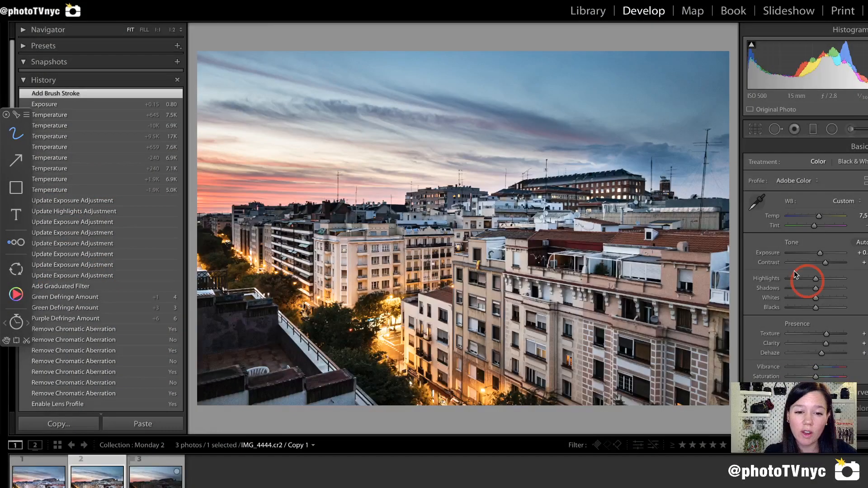
{"action": "left_click", "coordinate": [808, 282]}
{"action": "left_click", "coordinate": [867, 160]}
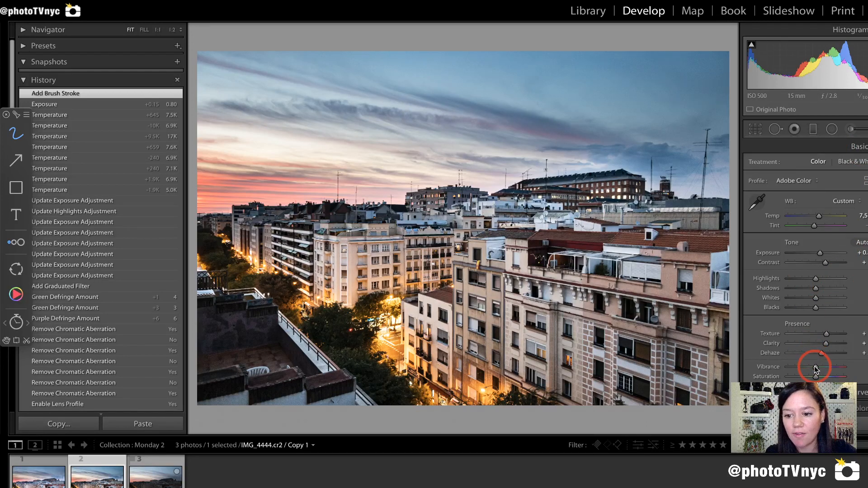
{"action": "mouse_move", "coordinate": [816, 370]}
{"action": "left_mouse_down"}
{"action": "mouse_move", "coordinate": [831, 364]}
{"action": "mouse_move", "coordinate": [815, 368]}
{"action": "left_mouse_up"}
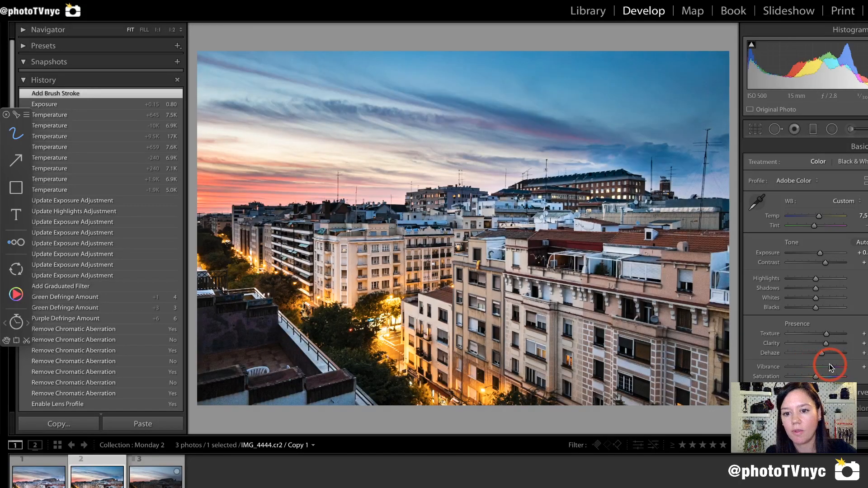
{"action": "left_click_drag", "start_coordinate": [829, 367], "coordinate": [818, 370]}
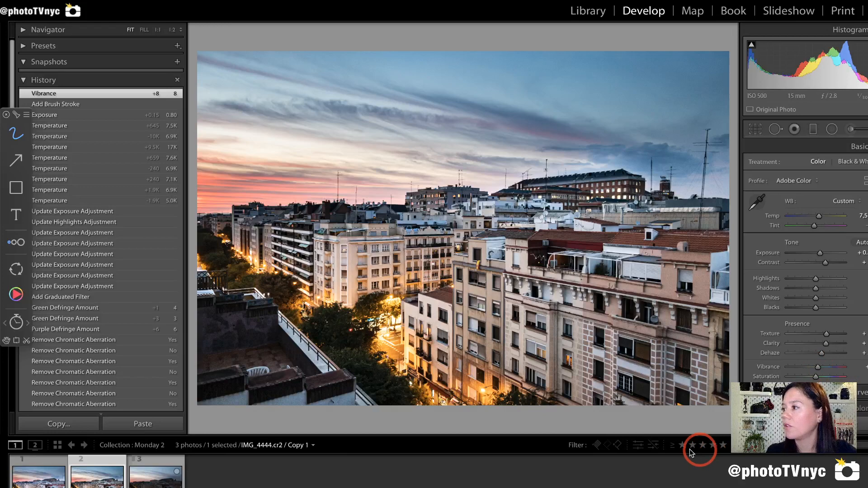